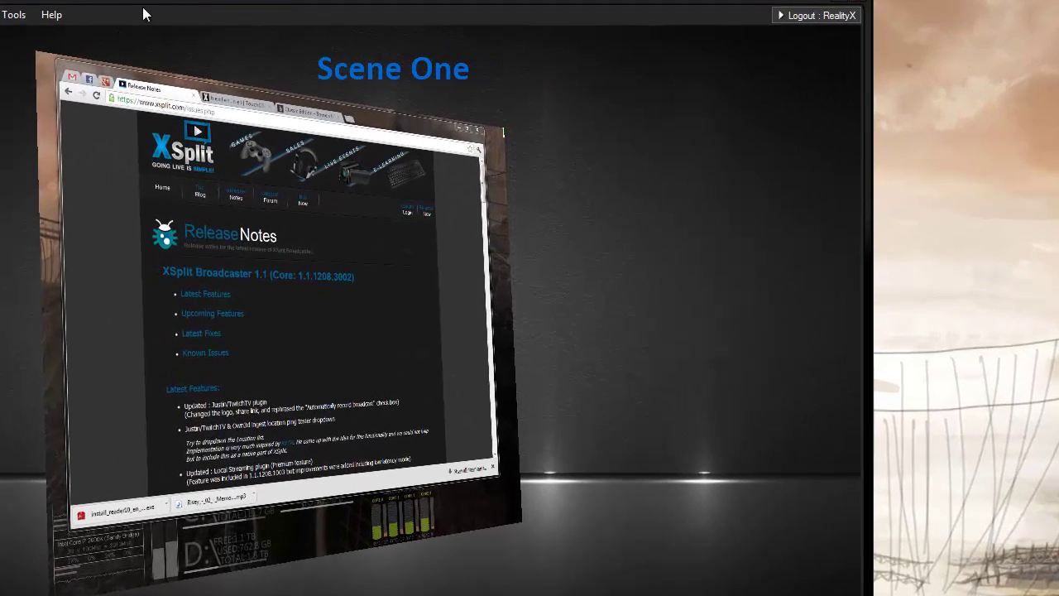
Step: Open XSplit's Hotkeys settings under Tools > General settings and check the existing Scene 2 hotkey
{"action": "left_click", "coordinate": [13, 16]}
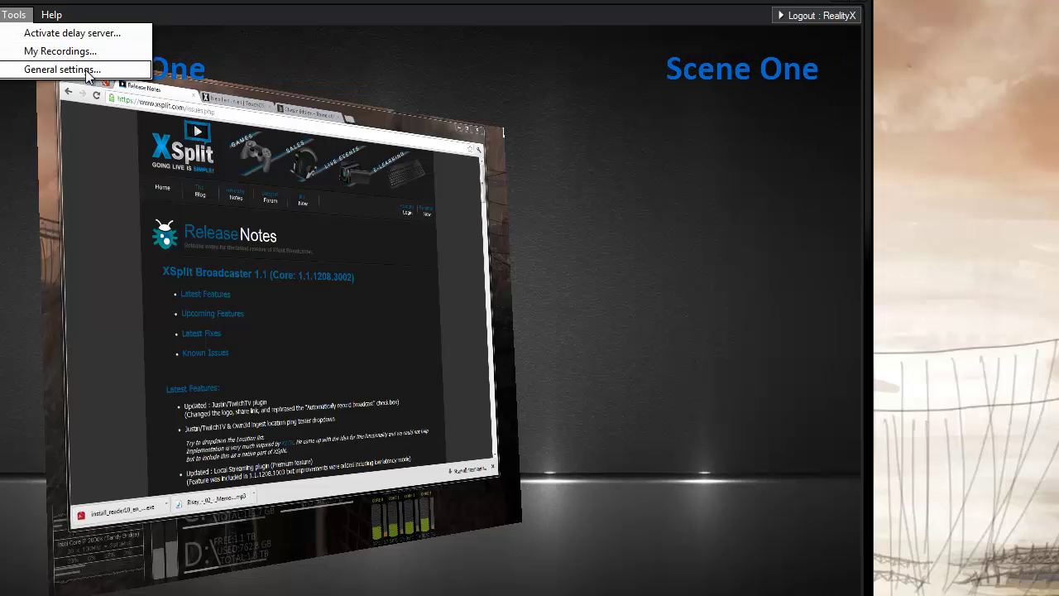
{"action": "left_click", "coordinate": [86, 72]}
{"action": "left_click", "coordinate": [565, 295]}
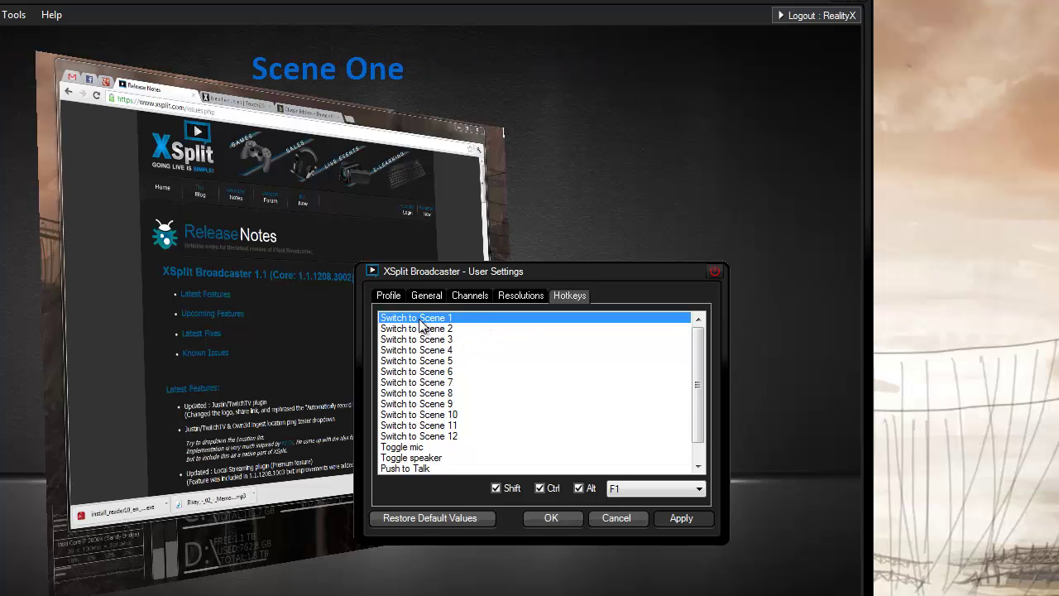
{"action": "left_click", "coordinate": [452, 328]}
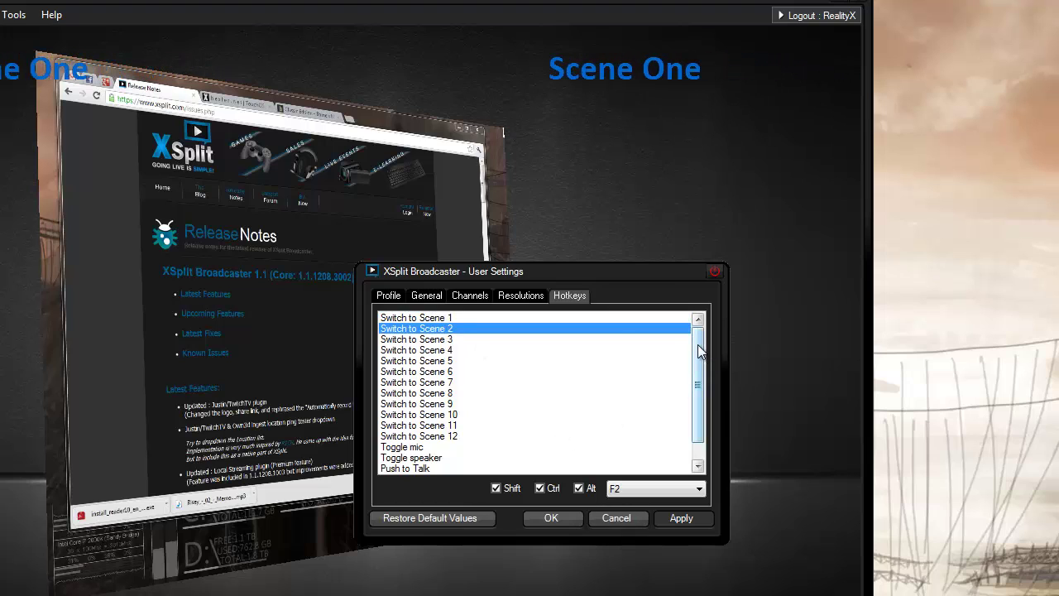
{"action": "scroll", "coordinate": [691, 406], "scroll_direction": "down", "scroll_amount": 1}
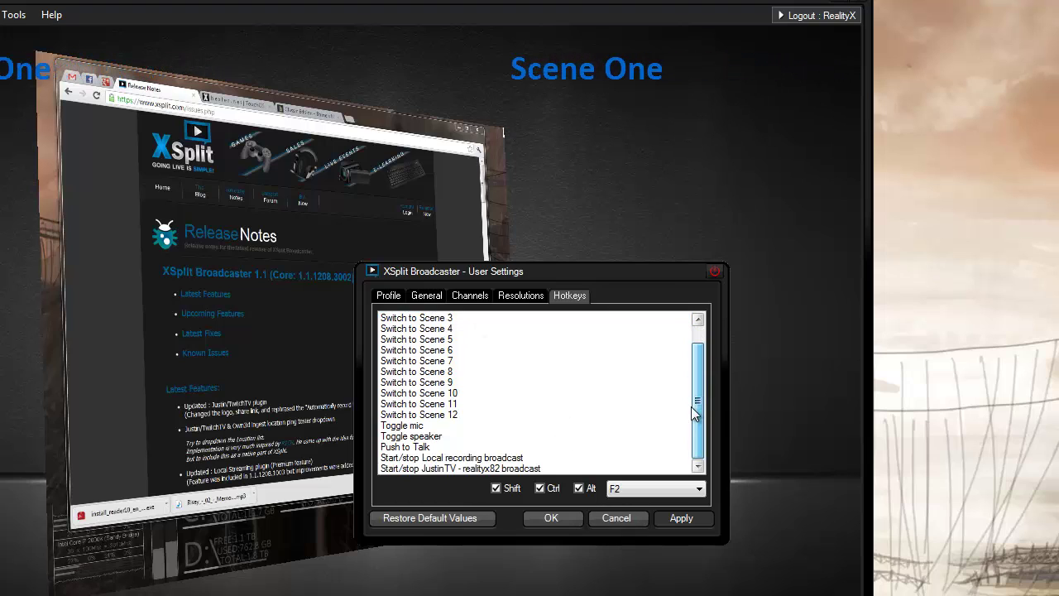
Step: Assign Shift+Ctrl+Alt+2 to Start/stop Local recording and save the hotkey settings
{"action": "left_click", "coordinate": [437, 457]}
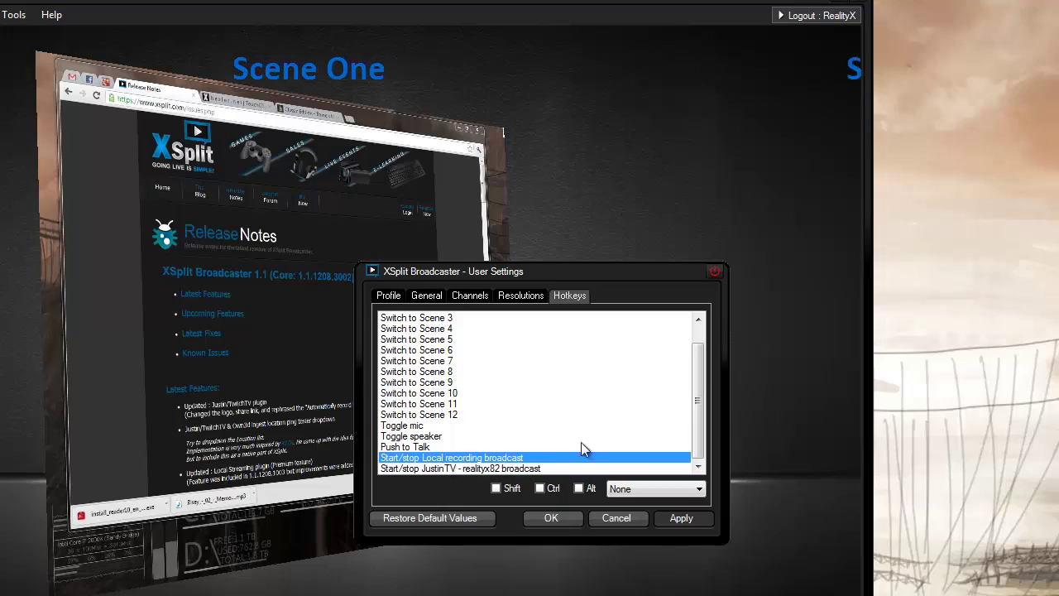
{"action": "left_click", "coordinate": [496, 488]}
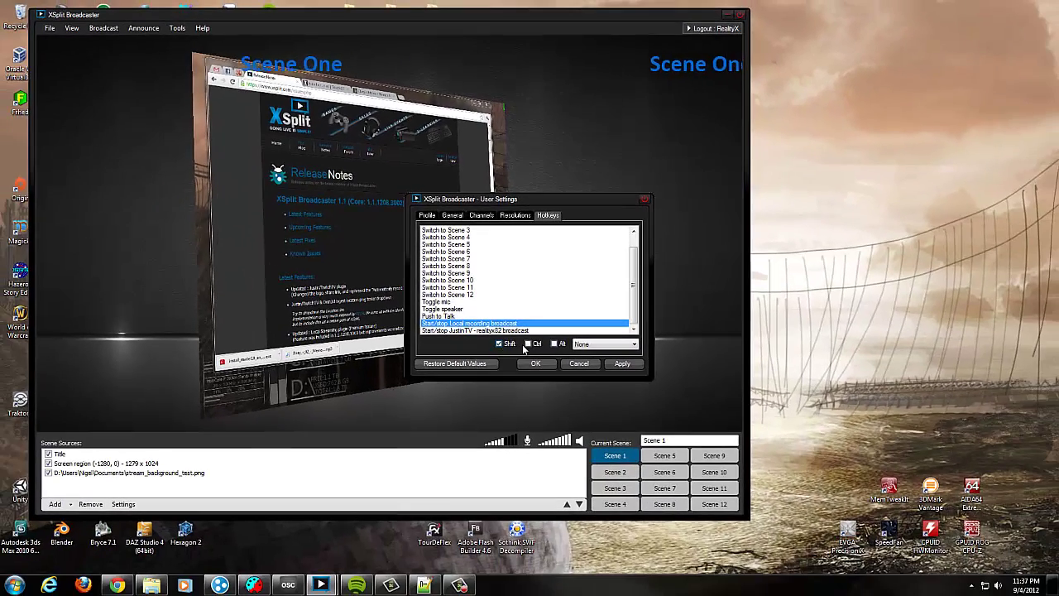
{"action": "left_click", "coordinate": [528, 344]}
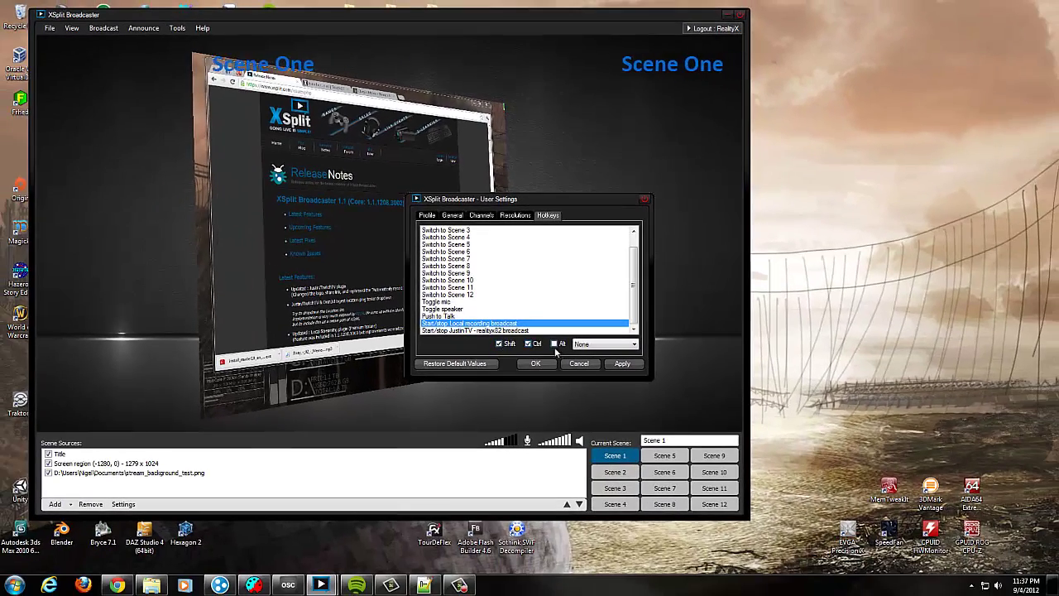
{"action": "left_click", "coordinate": [555, 343]}
{"action": "left_click", "coordinate": [605, 343]}
{"action": "scroll", "coordinate": [612, 439], "scroll_direction": "down", "scroll_amount": 7}
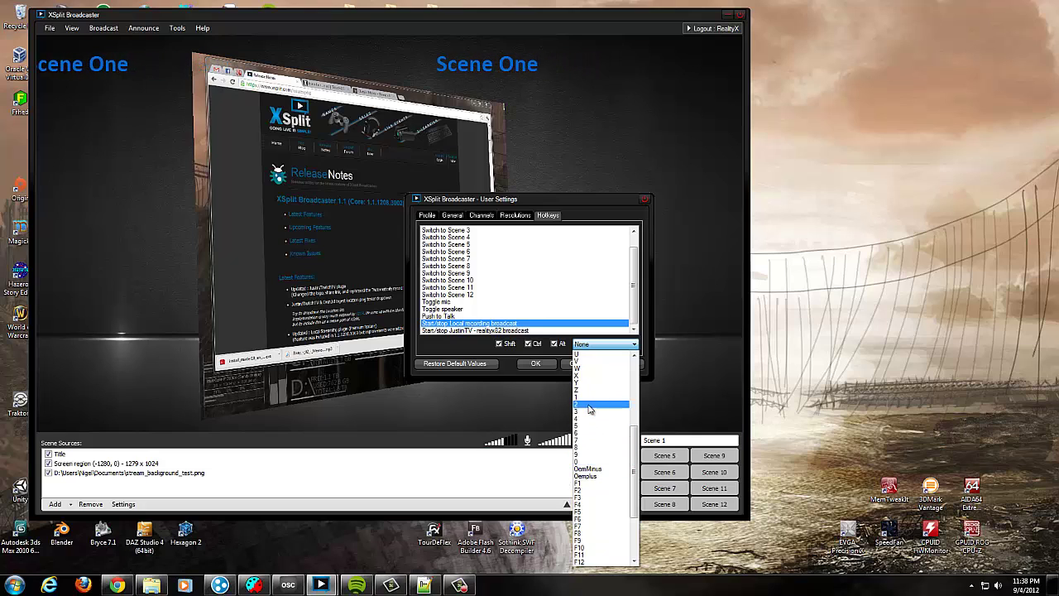
{"action": "left_click", "coordinate": [589, 404]}
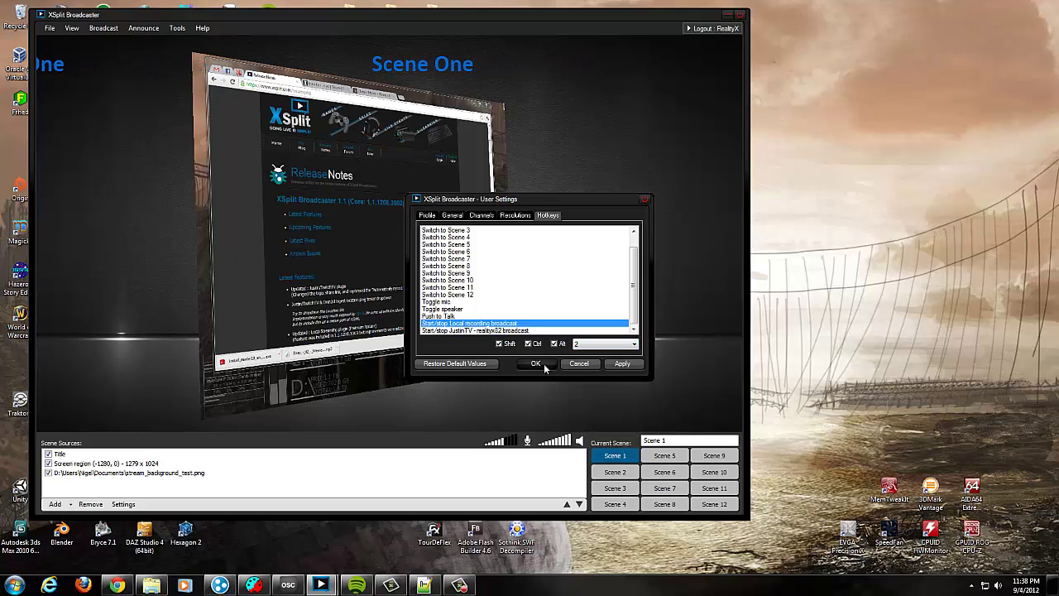
{"action": "left_click", "coordinate": [535, 363]}
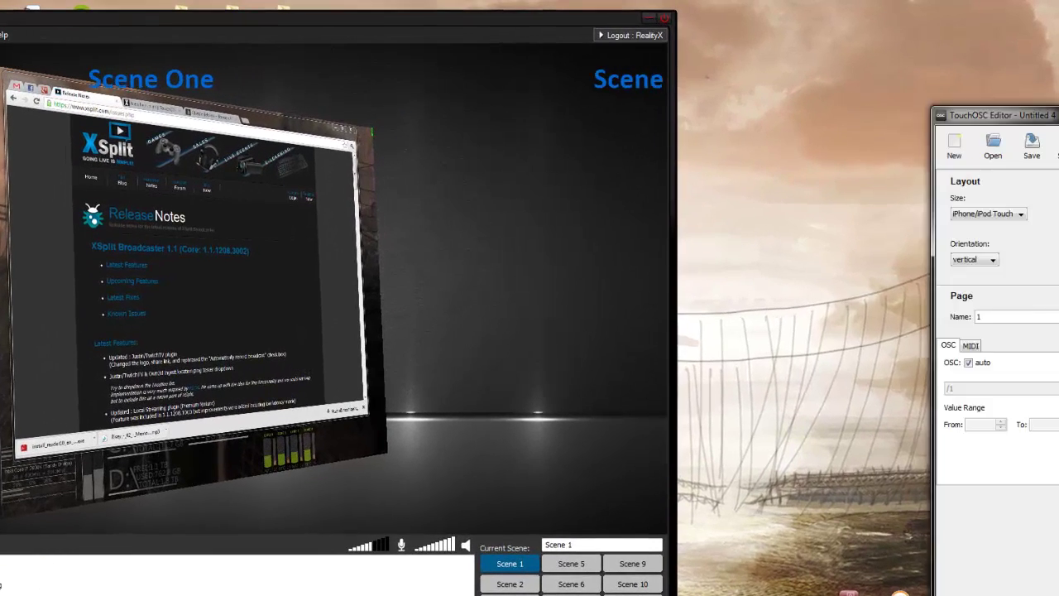
Step: Bring the TouchOSC Editor window into view and set Layout Size to iPad, Orientation horizontal
{"action": "left_click_drag", "start_coordinate": [993, 115], "coordinate": [430, 62]}
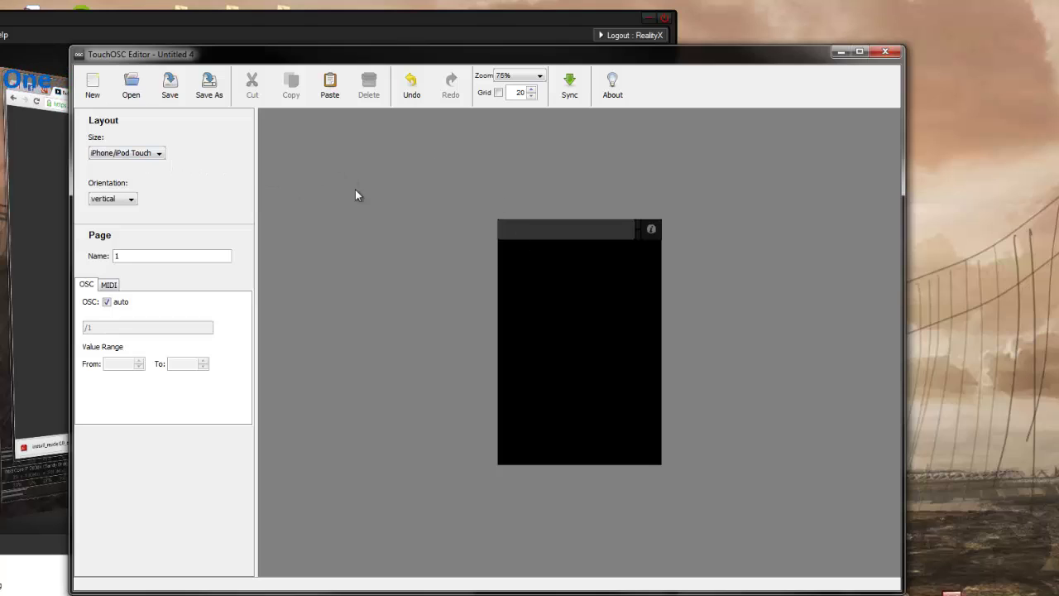
{"action": "left_click", "coordinate": [159, 158]}
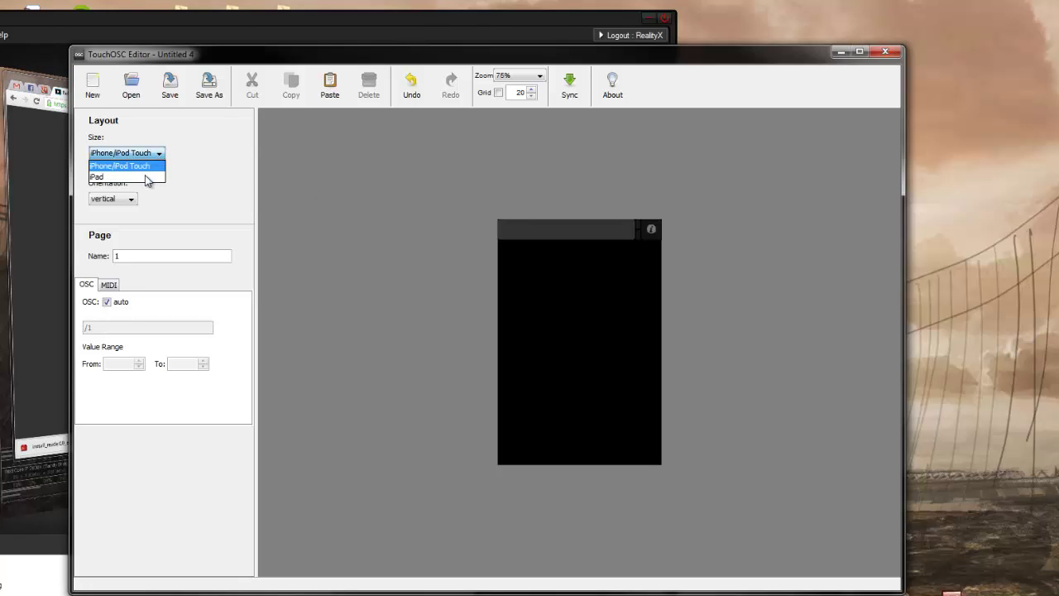
{"action": "left_click", "coordinate": [147, 182]}
{"action": "left_click", "coordinate": [130, 202]}
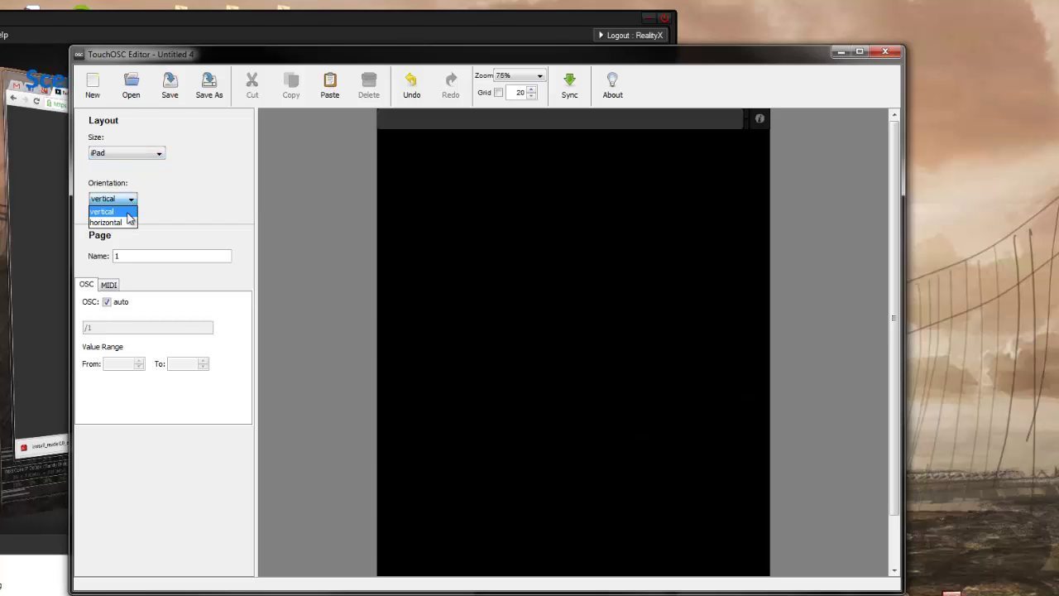
{"action": "left_click", "coordinate": [107, 223]}
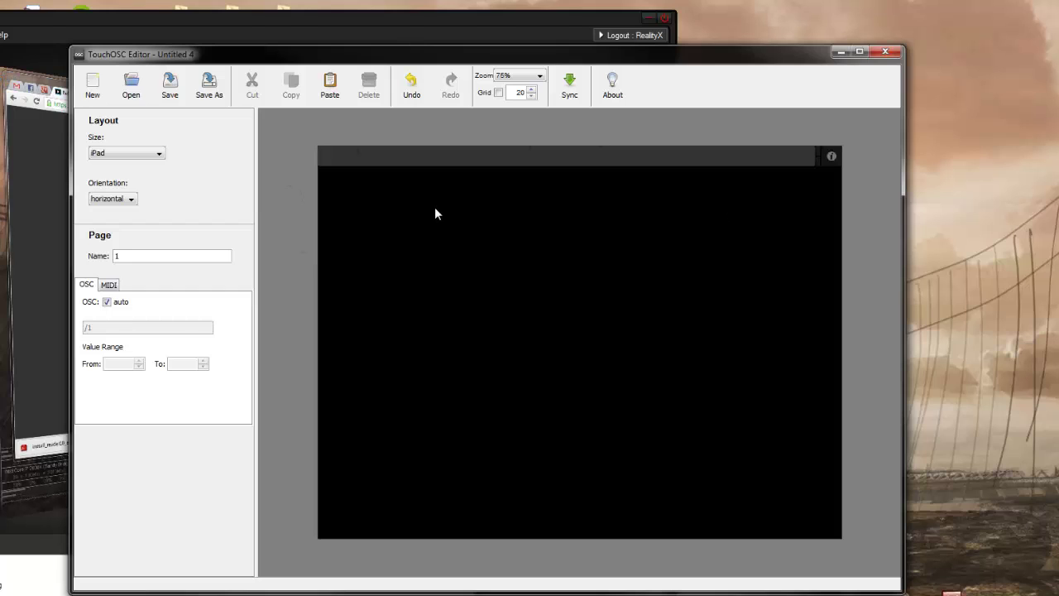
Step: Add a red push button, enlarge it into a wide rectangle and move it top-left
{"action": "right_click", "coordinate": [383, 253]}
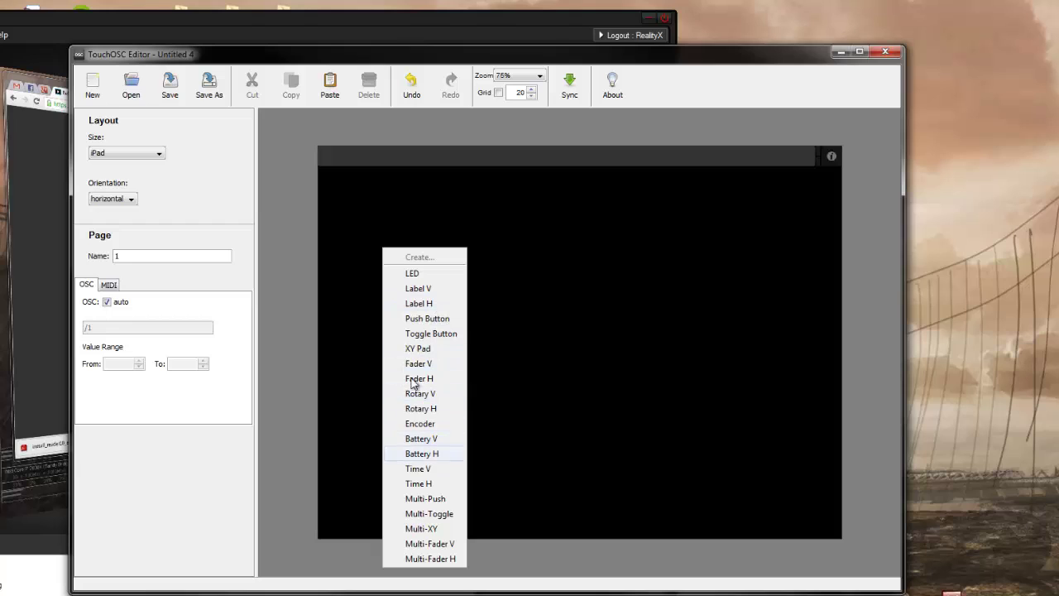
{"action": "left_click", "coordinate": [433, 321]}
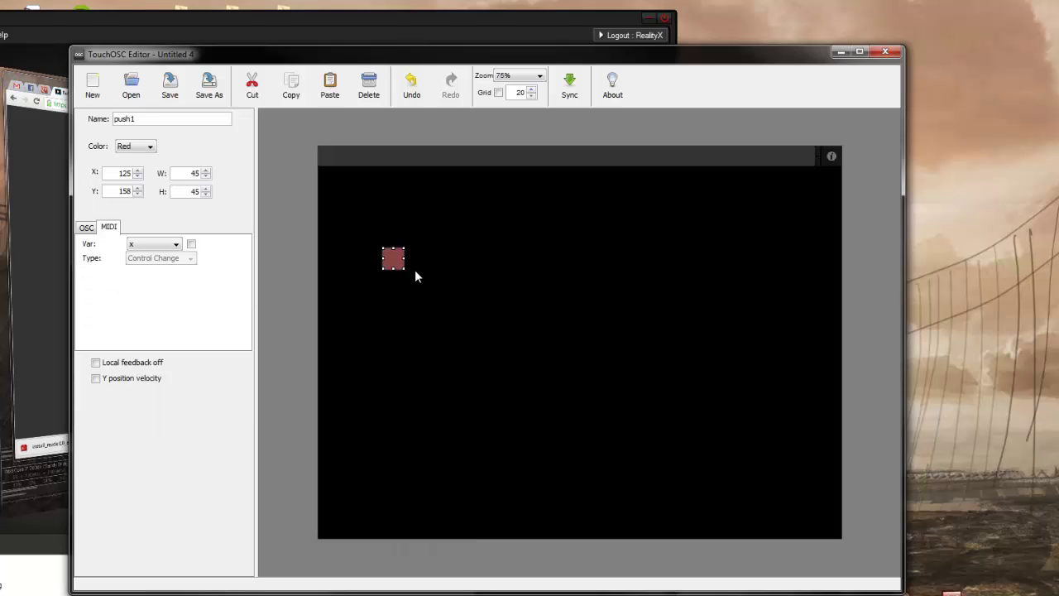
{"action": "left_click_drag", "start_coordinate": [403, 267], "coordinate": [523, 314]}
{"action": "left_click_drag", "start_coordinate": [397, 252], "coordinate": [394, 231]}
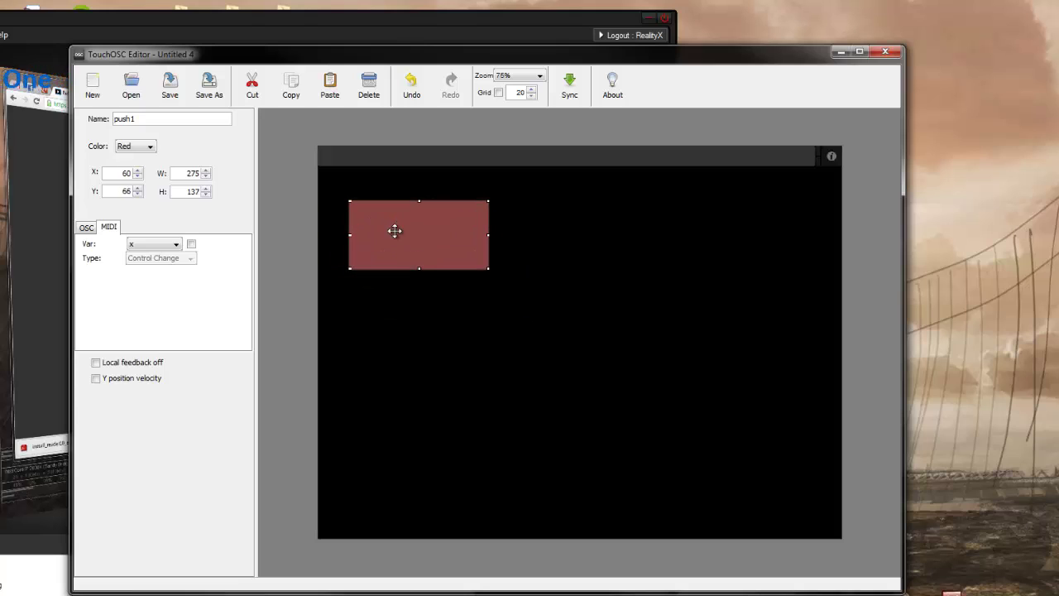
{"action": "left_click", "coordinate": [438, 377]}
{"action": "left_click", "coordinate": [381, 257]}
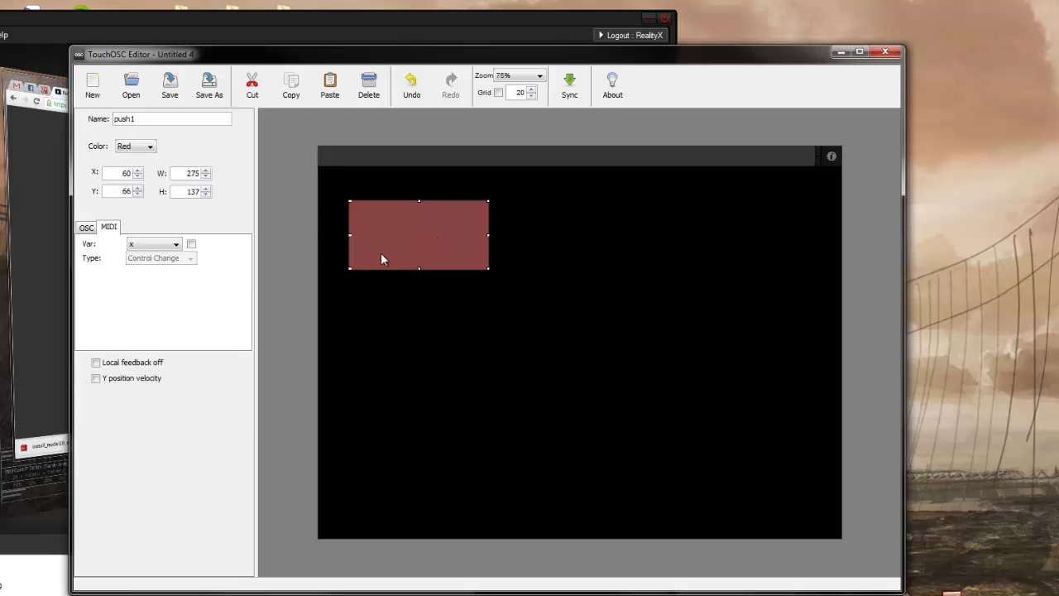
{"action": "left_click", "coordinate": [397, 320]}
Step: Add a second push button below the red one, enlarge it and colour it blue
{"action": "right_click", "coordinate": [368, 311]}
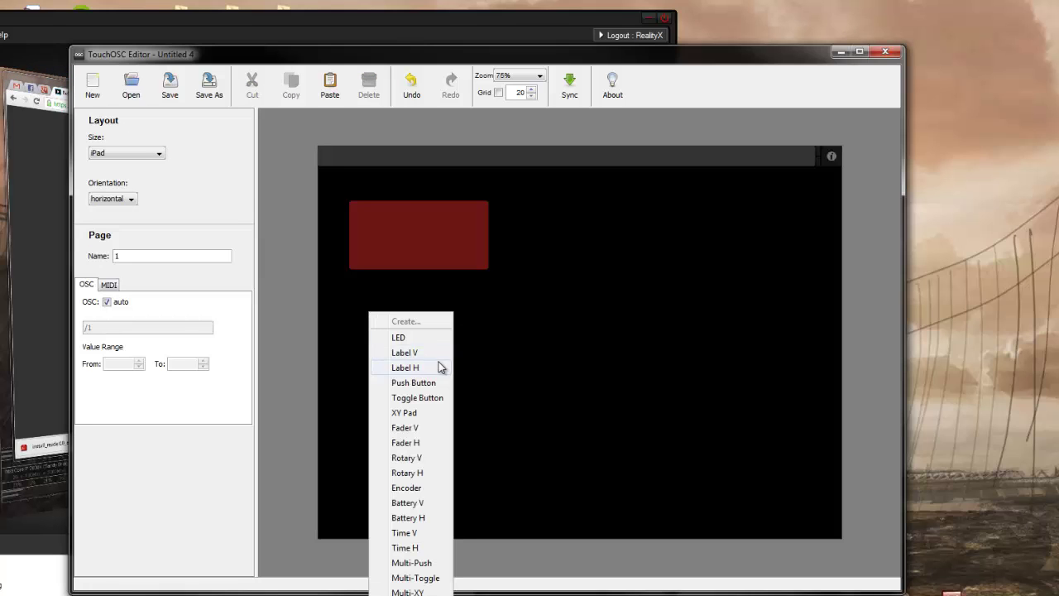
{"action": "left_click", "coordinate": [414, 382]}
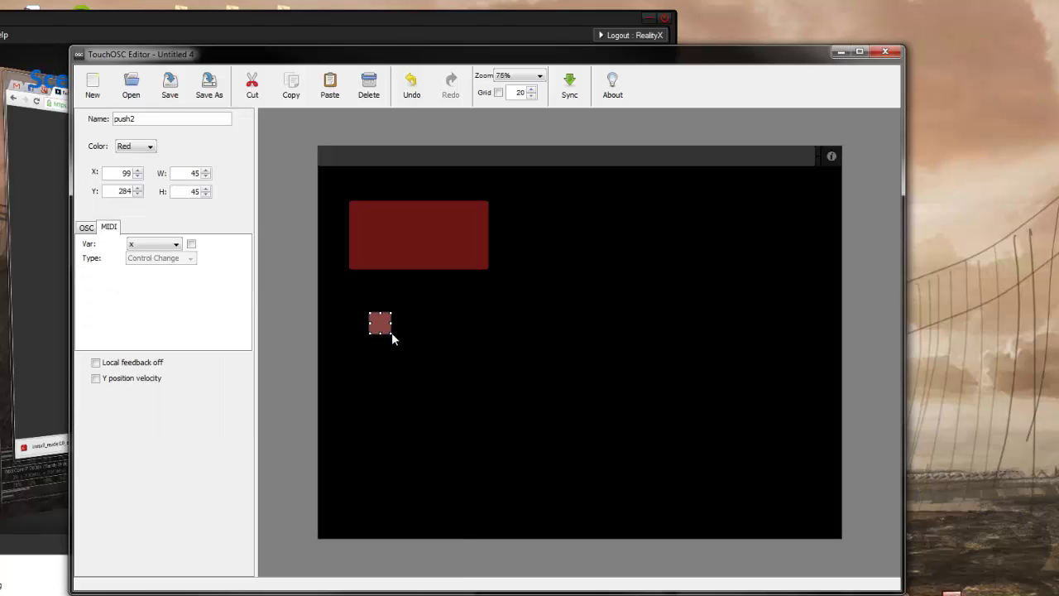
{"action": "left_click_drag", "start_coordinate": [391, 332], "coordinate": [537, 371]}
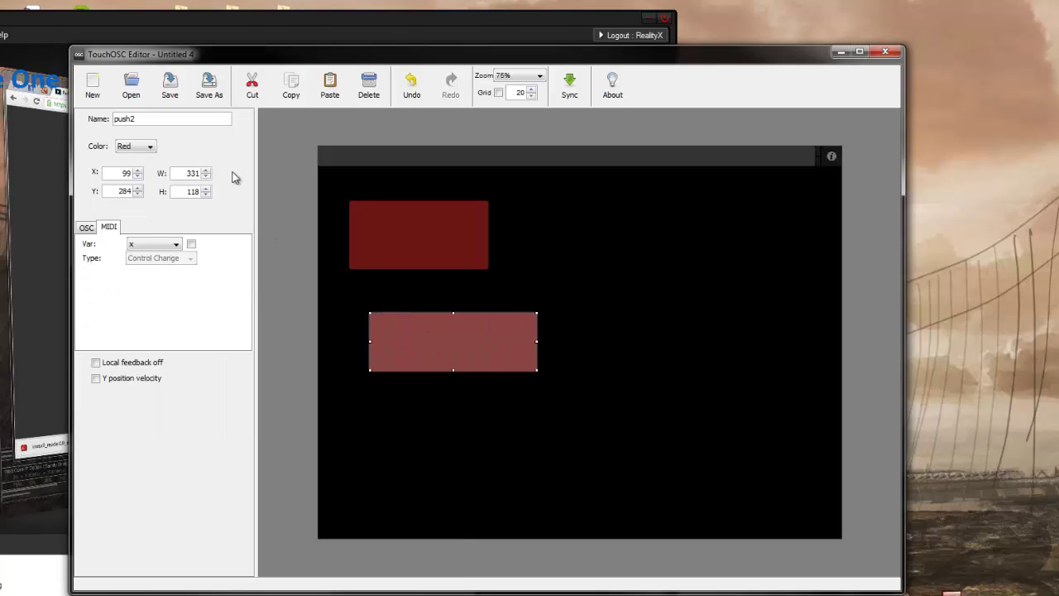
{"action": "left_click", "coordinate": [146, 146]}
{"action": "left_click", "coordinate": [125, 181]}
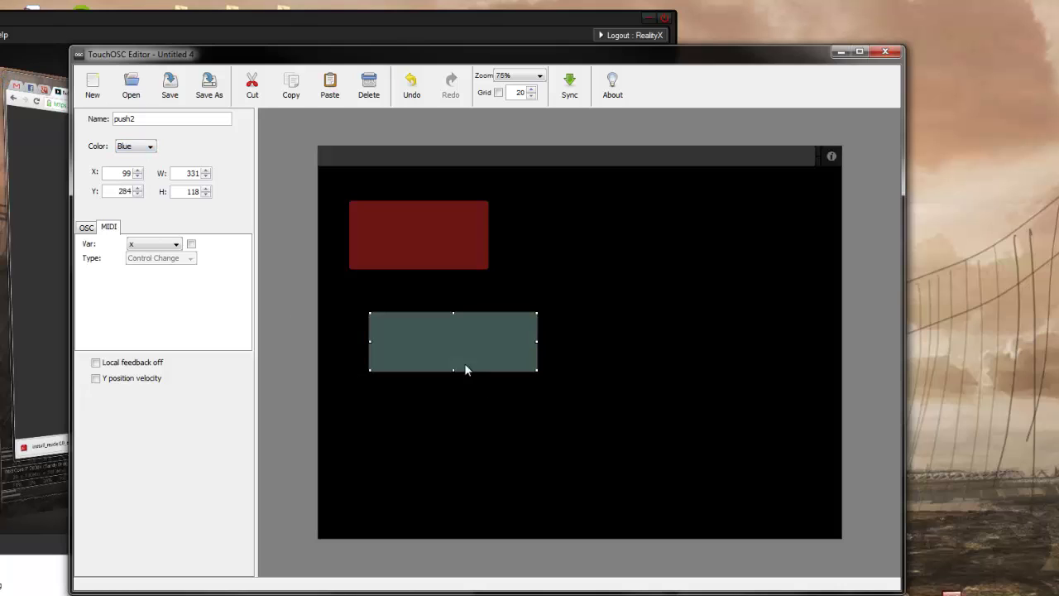
Step: Duplicate the blue button, placing push2 beside the red button and push3 under push2
{"action": "key", "text": "ctrl+c"}
{"action": "key", "text": "ctrl+v"}
{"action": "left_click_drag", "start_coordinate": [458, 342], "coordinate": [463, 412]}
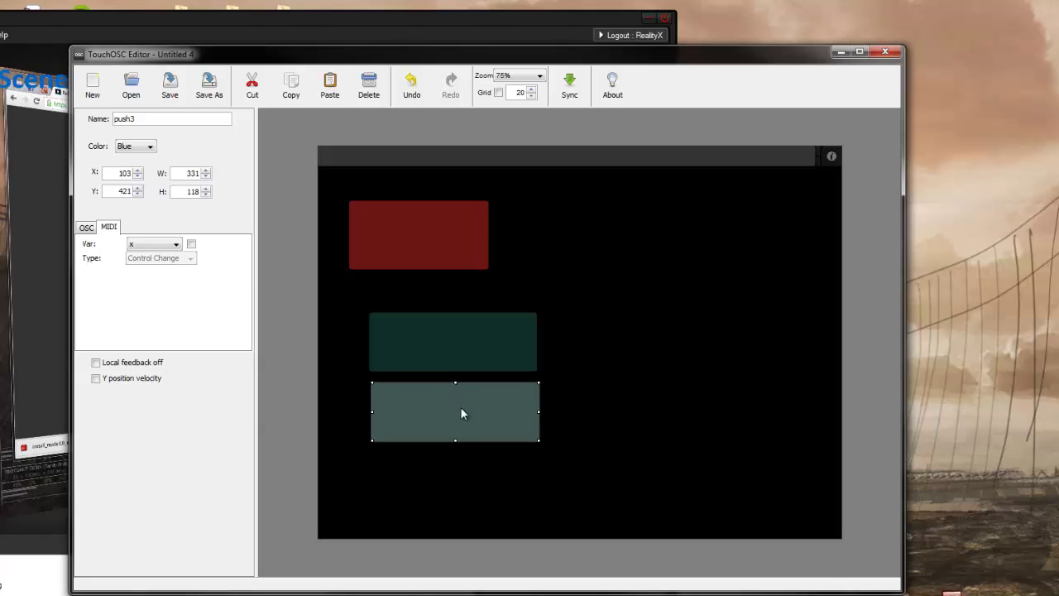
{"action": "left_click_drag", "start_coordinate": [471, 340], "coordinate": [603, 235]}
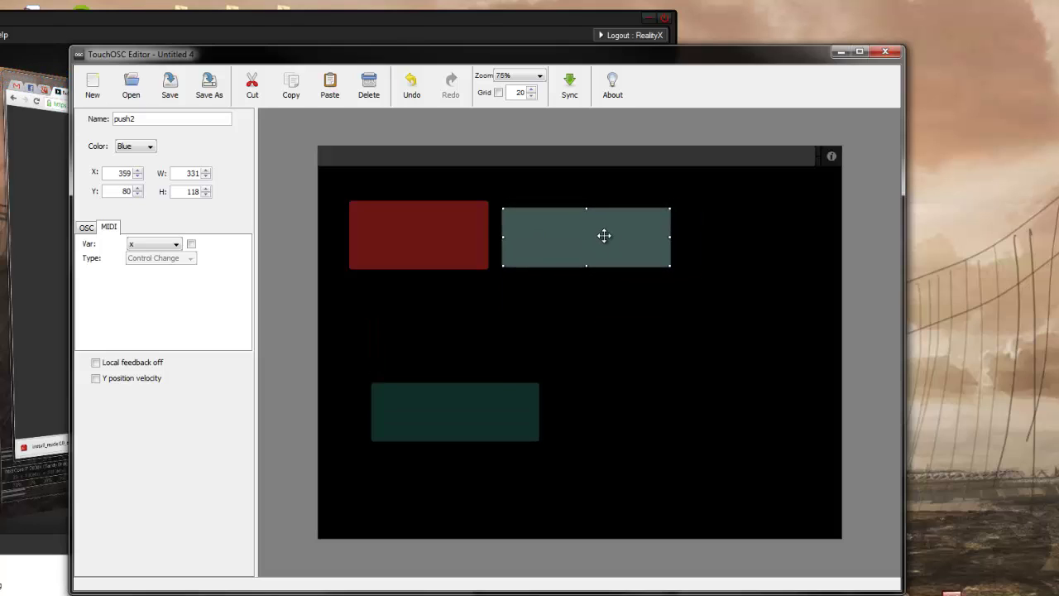
{"action": "left_click_drag", "start_coordinate": [514, 430], "coordinate": [618, 320]}
{"action": "left_click", "coordinate": [403, 467]}
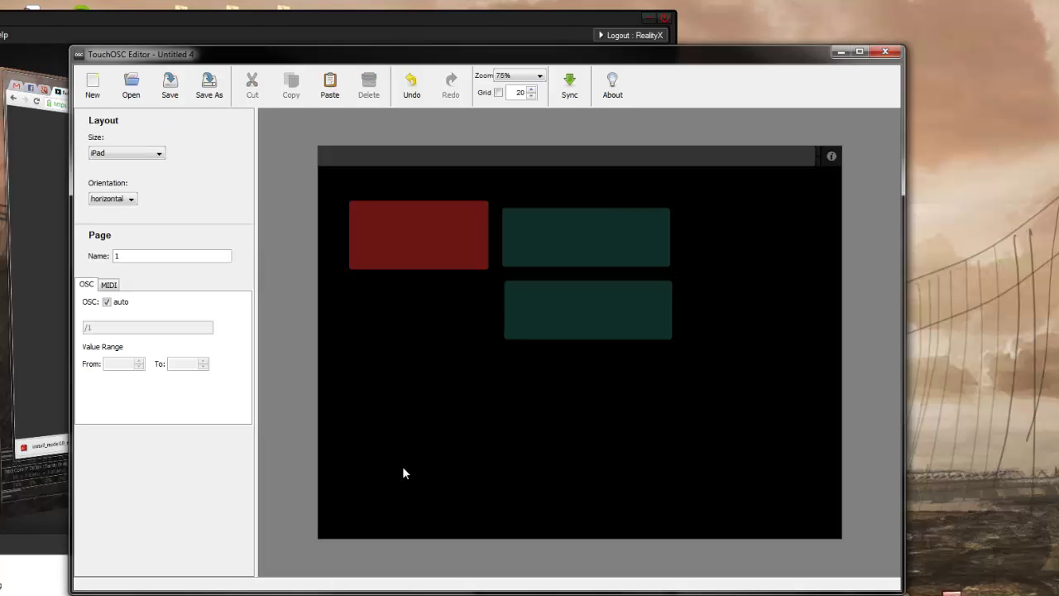
Step: Replace a misshapen label with a horizontal label and set its text to Record
{"action": "right_click", "coordinate": [382, 336]}
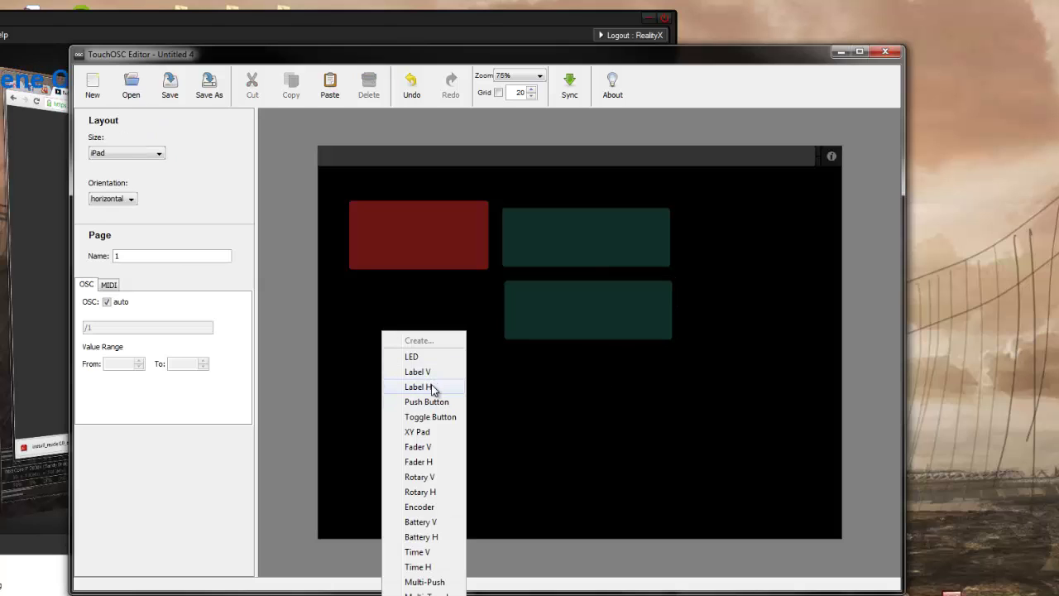
{"action": "left_click", "coordinate": [424, 387]}
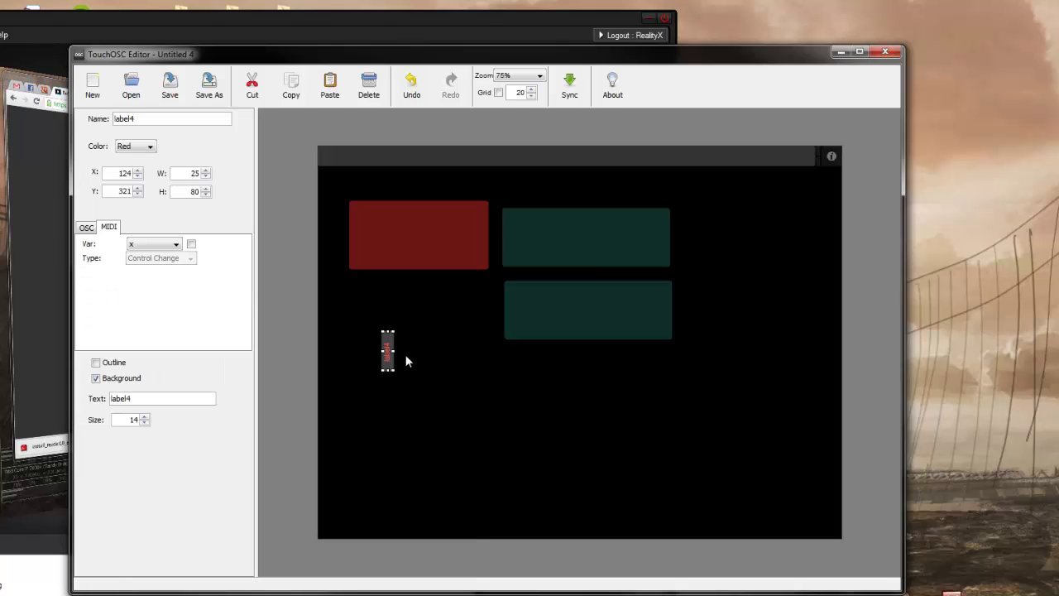
{"action": "key", "text": "Delete"}
{"action": "right_click", "coordinate": [377, 326]}
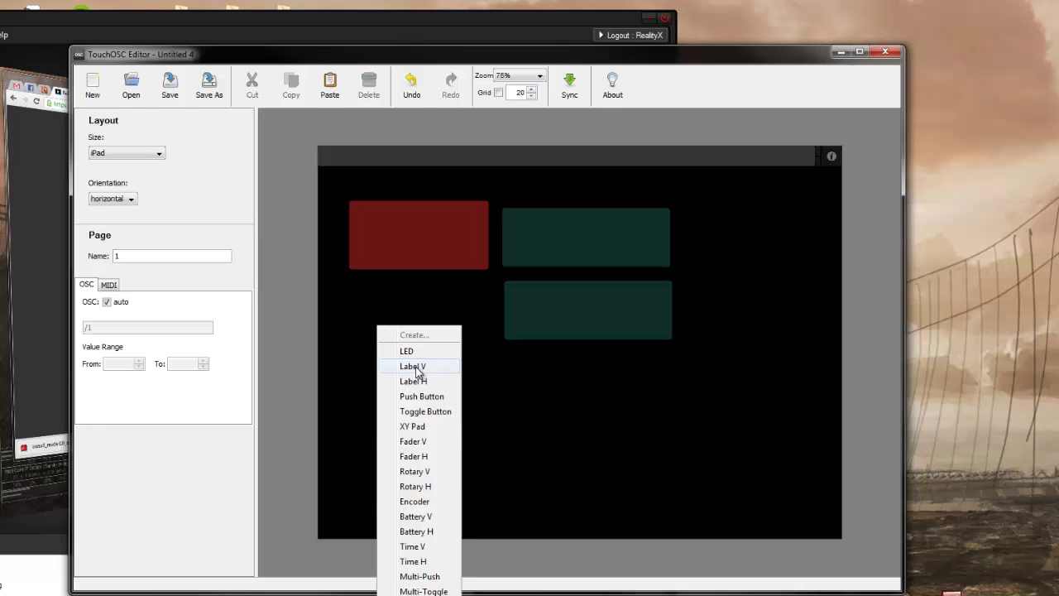
{"action": "left_click", "coordinate": [426, 380]}
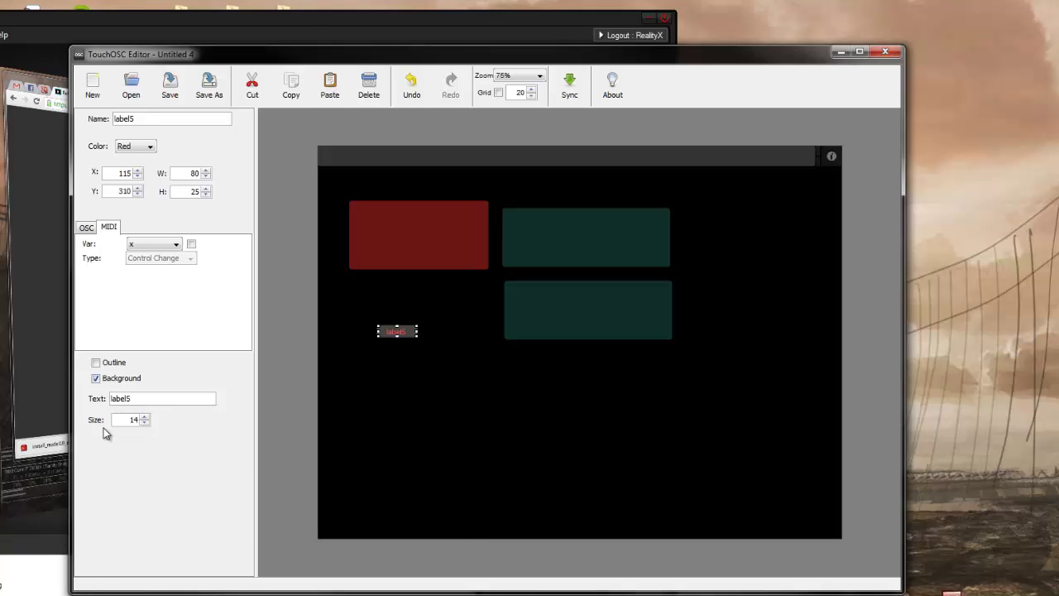
{"action": "left_click", "coordinate": [141, 399]}
{"action": "key", "text": "BackSpace"}
Step: Move the Record label onto the red push button
{"action": "left_click", "coordinate": [441, 395]}
{"action": "left_click", "coordinate": [394, 331]}
{"action": "left_click_drag", "start_coordinate": [393, 331], "coordinate": [402, 222]}
{"action": "left_click", "coordinate": [439, 322]}
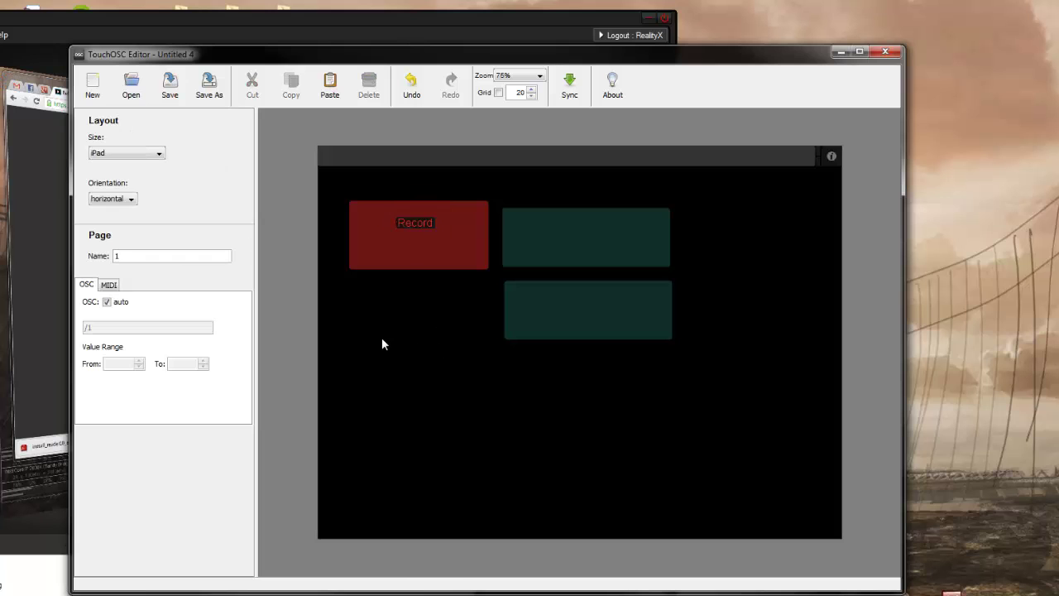
Step: Add a vertical label with the text 'Scene One'
{"action": "right_click", "coordinate": [397, 334]}
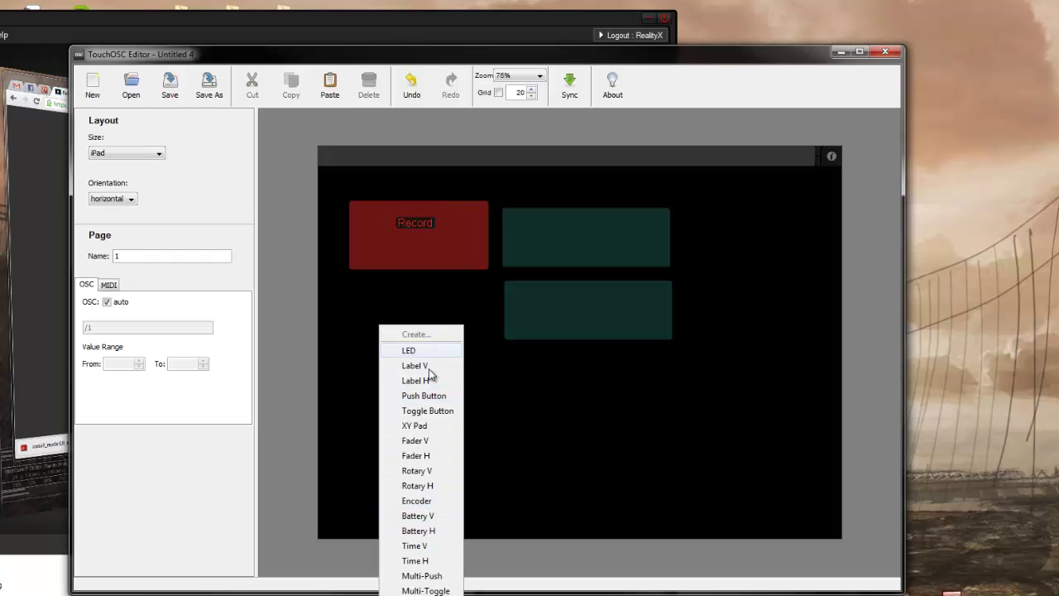
{"action": "left_click", "coordinate": [414, 364]}
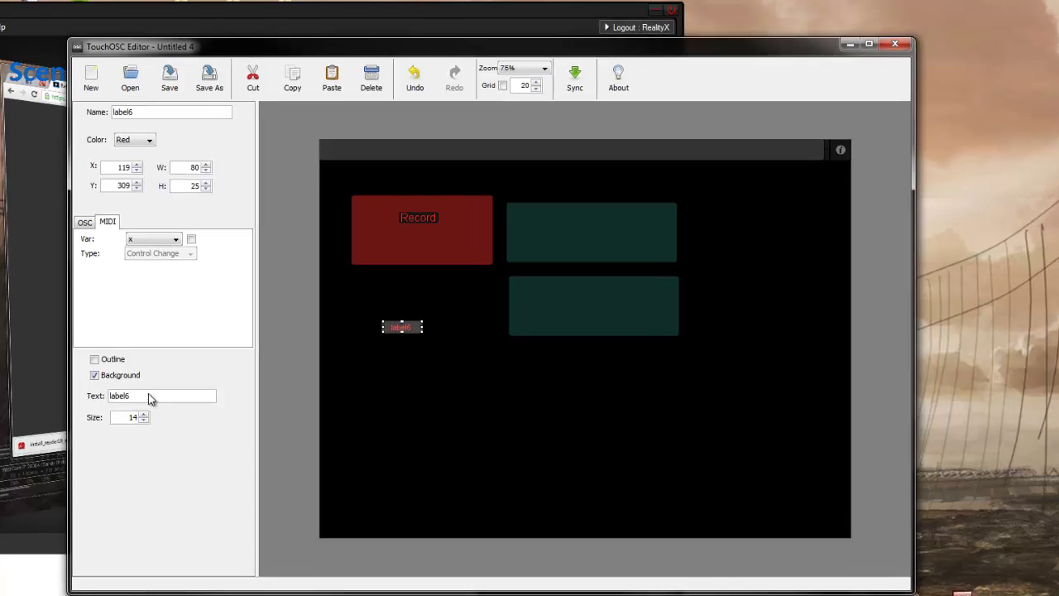
{"action": "double_click", "coordinate": [157, 398]}
{"action": "type", "text": "Scene One"}
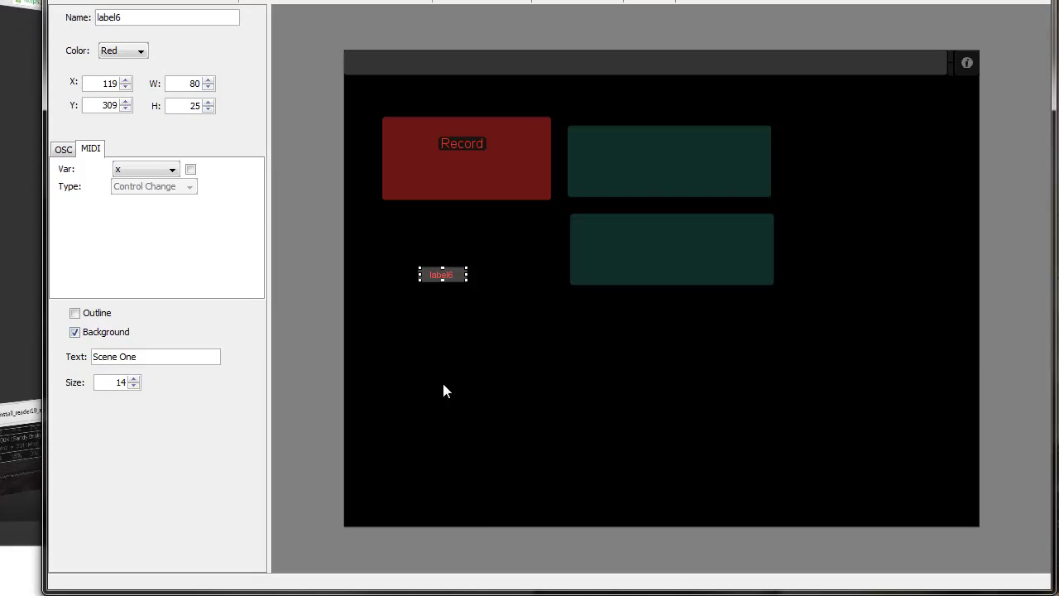
{"action": "left_click", "coordinate": [478, 349]}
Step: Give the Scene One label size 20 and blue colour, and move it onto the upper button
{"action": "left_click", "coordinate": [444, 277]}
{"action": "type", "text": "20"}
{"action": "key", "text": "Tab"}
{"action": "left_click", "coordinate": [131, 54]}
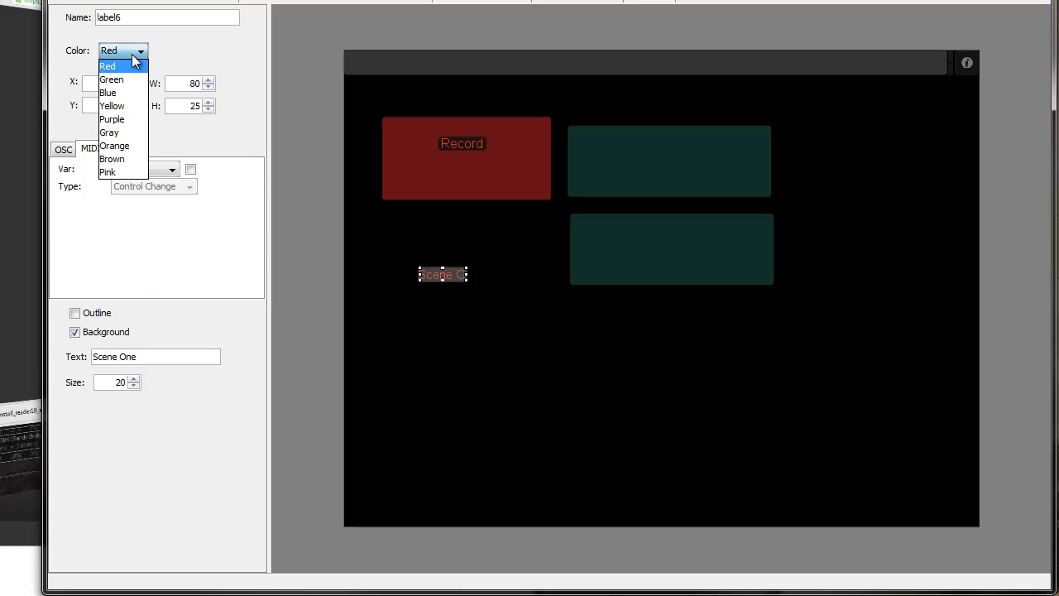
{"action": "left_click", "coordinate": [108, 93]}
{"action": "left_click", "coordinate": [560, 383]}
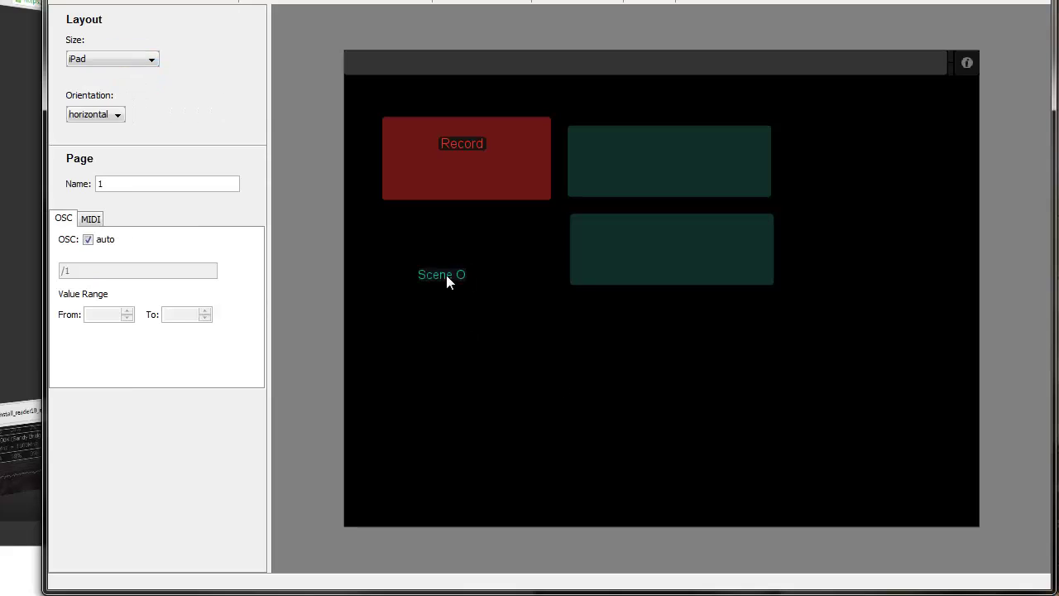
{"action": "left_click", "coordinate": [465, 277]}
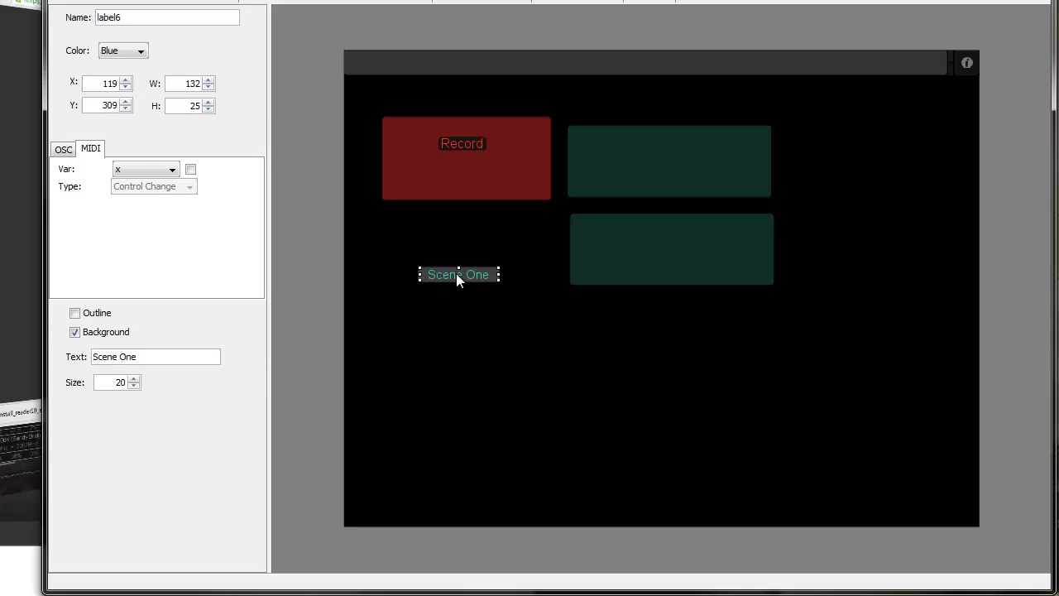
{"action": "left_click_drag", "start_coordinate": [457, 279], "coordinate": [674, 159]}
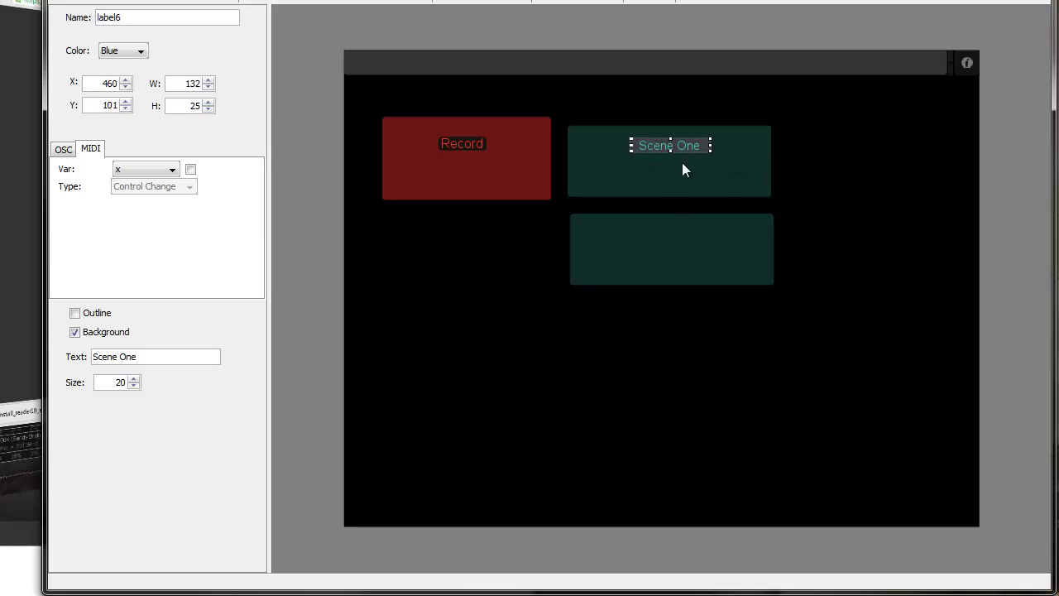
{"action": "left_click", "coordinate": [662, 331]}
Step: Duplicate the label onto the lower button and change its text to 'Scene Two'
{"action": "key", "text": "ctrl+v"}
{"action": "left_click_drag", "start_coordinate": [685, 146], "coordinate": [685, 232]}
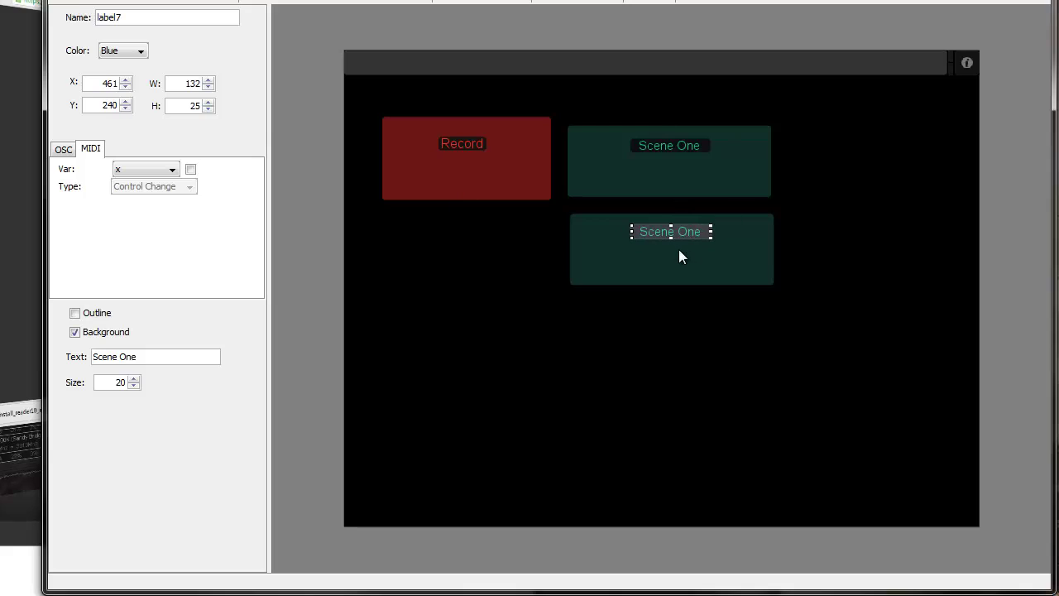
{"action": "left_click", "coordinate": [138, 356]}
{"action": "type", "text": "Scene Two"}
{"action": "key", "text": "Return"}
{"action": "left_click", "coordinate": [592, 318]}
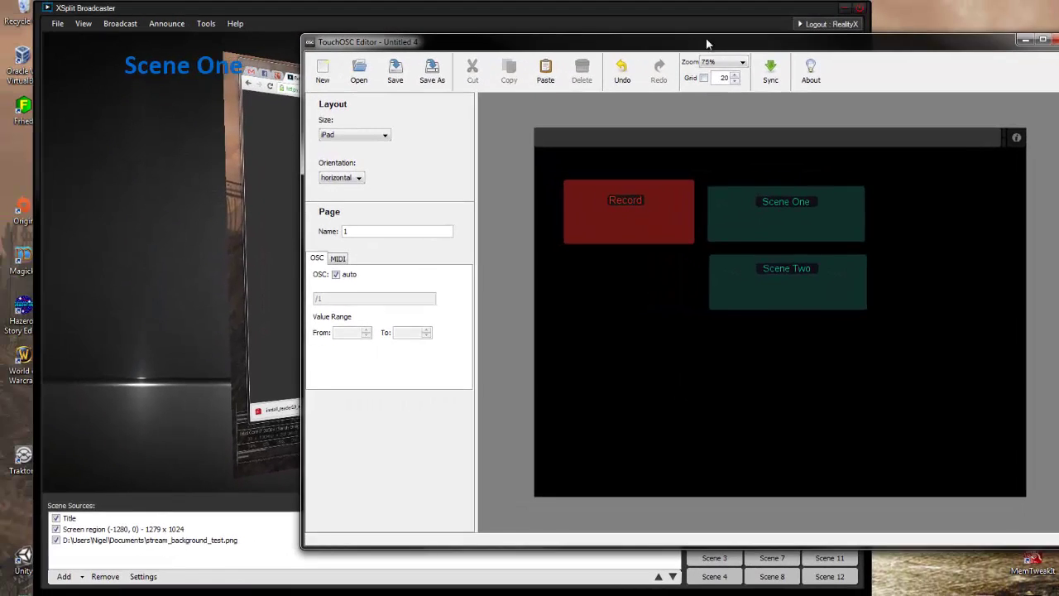
{"action": "left_click", "coordinate": [709, 14]}
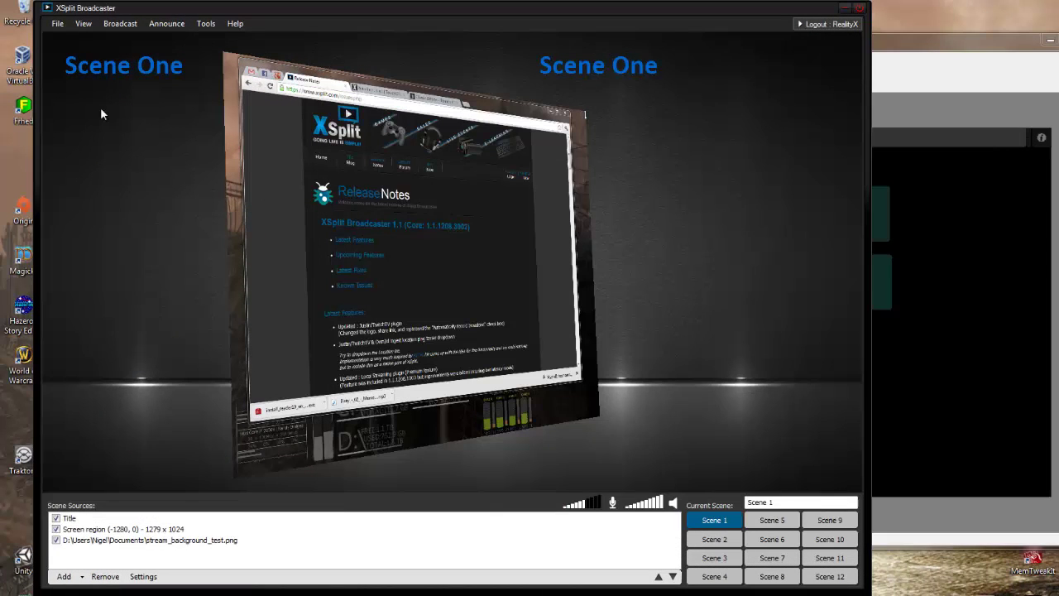
{"action": "left_click", "coordinate": [707, 542]}
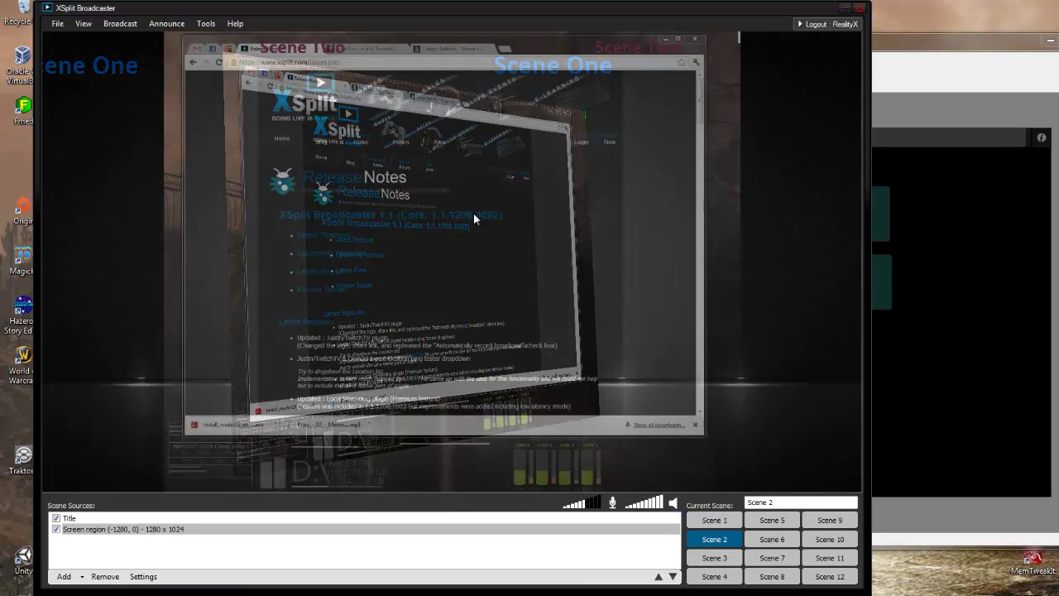
{"action": "left_click", "coordinate": [714, 519]}
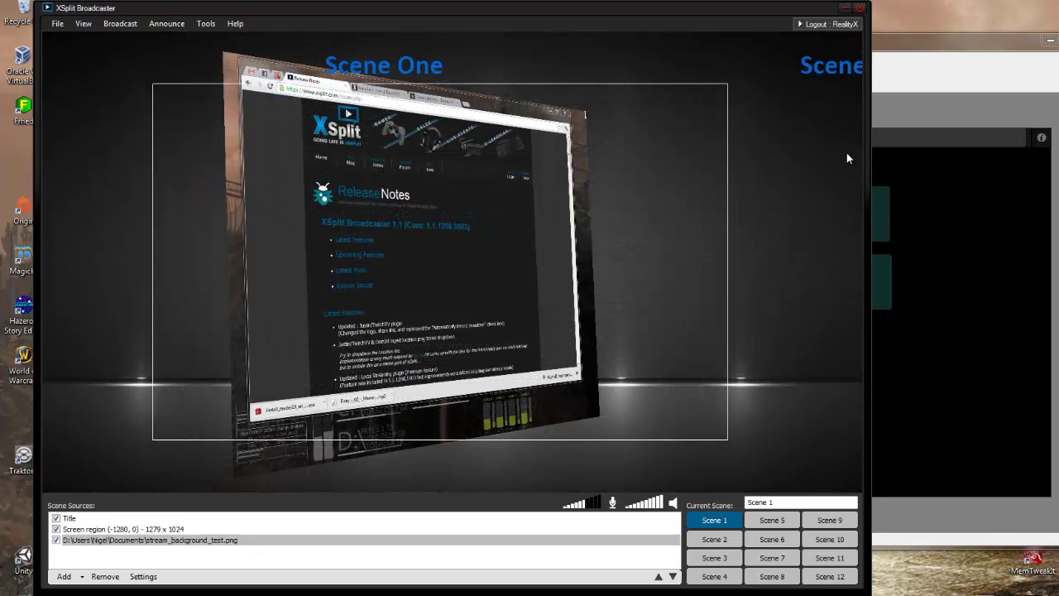
{"action": "left_click", "coordinate": [916, 53]}
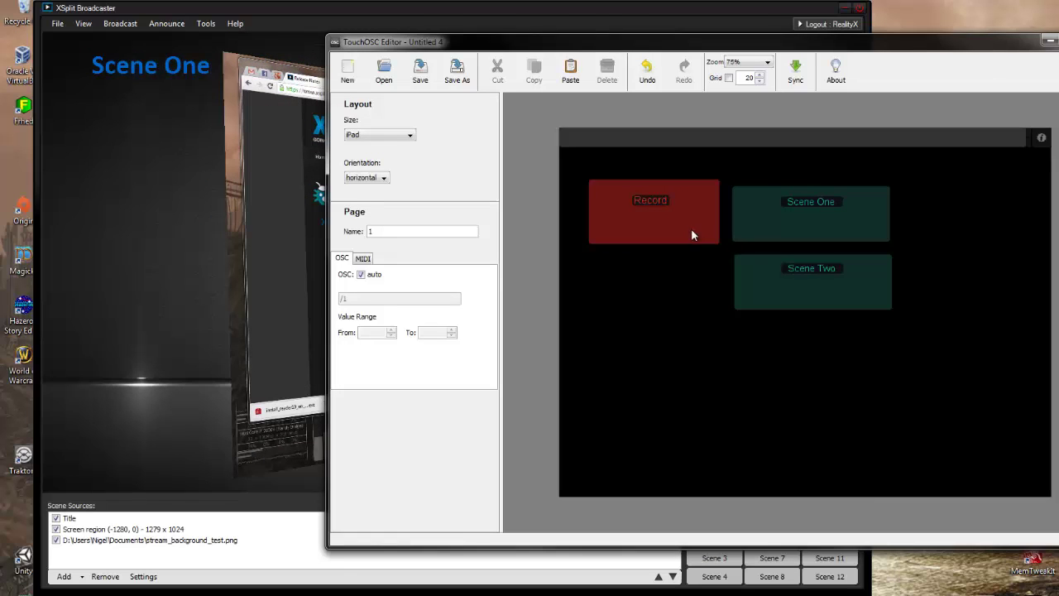
{"action": "left_click", "coordinate": [177, 129]}
{"action": "left_click", "coordinate": [121, 23]}
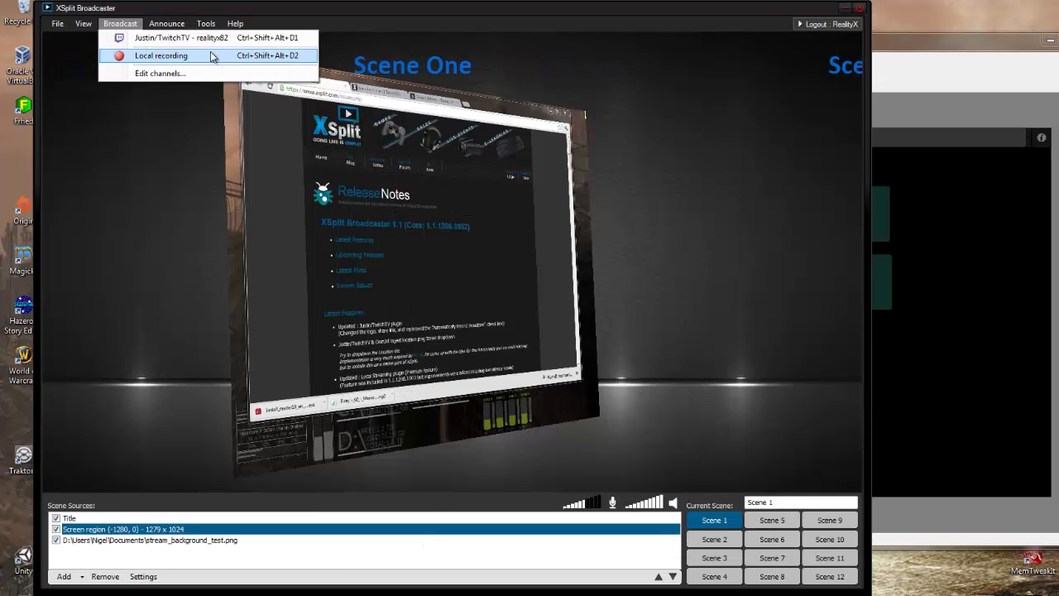
{"action": "left_click", "coordinate": [905, 37]}
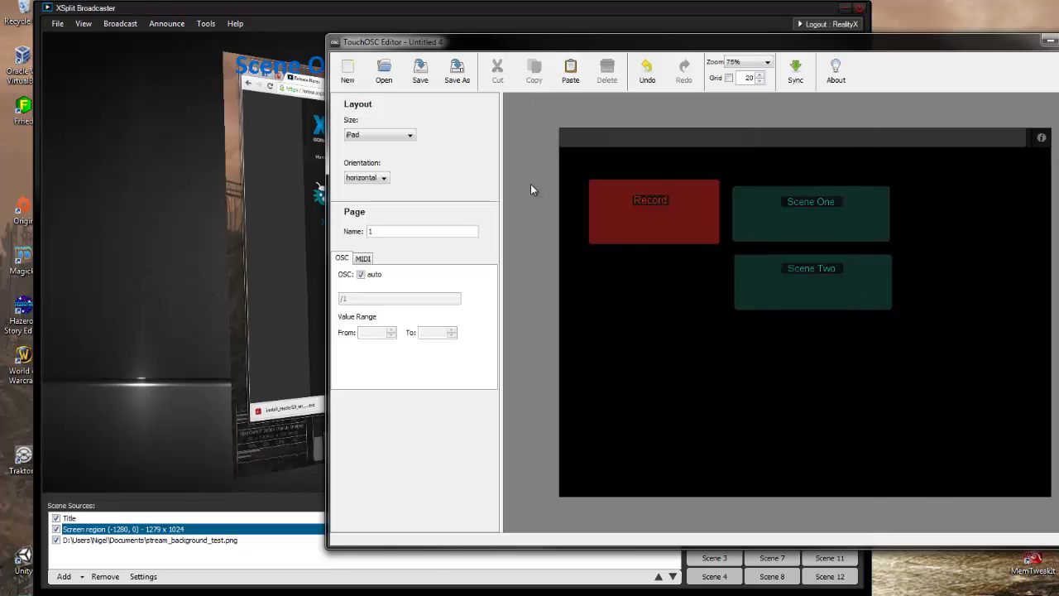
Step: Nudge the Record button slightly, then right-align the Scene One and Scene Two buttons
{"action": "left_click", "coordinate": [682, 218]}
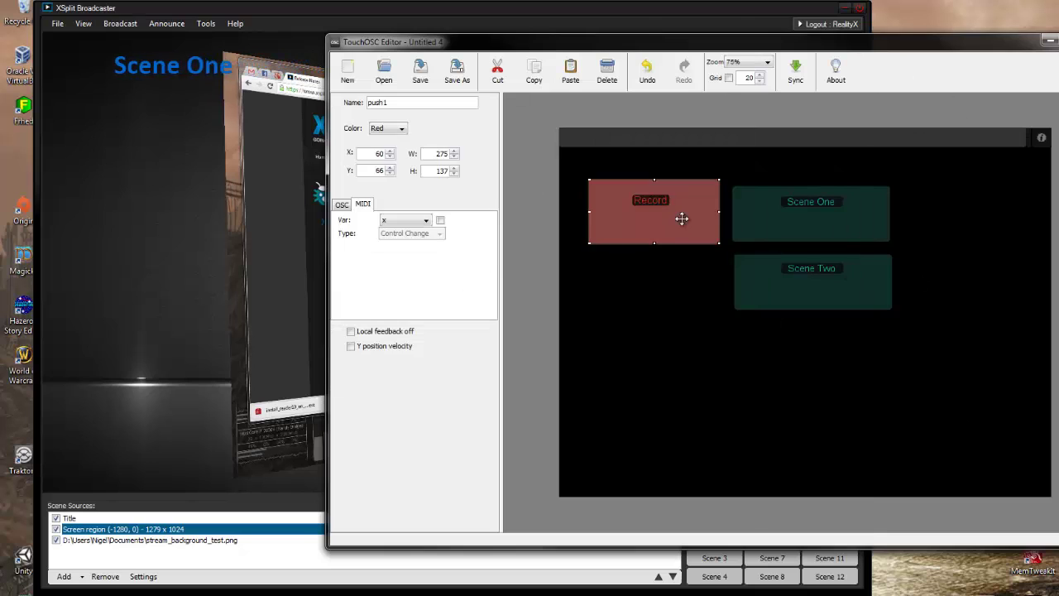
{"action": "left_click_drag", "start_coordinate": [681, 218], "coordinate": [687, 224]}
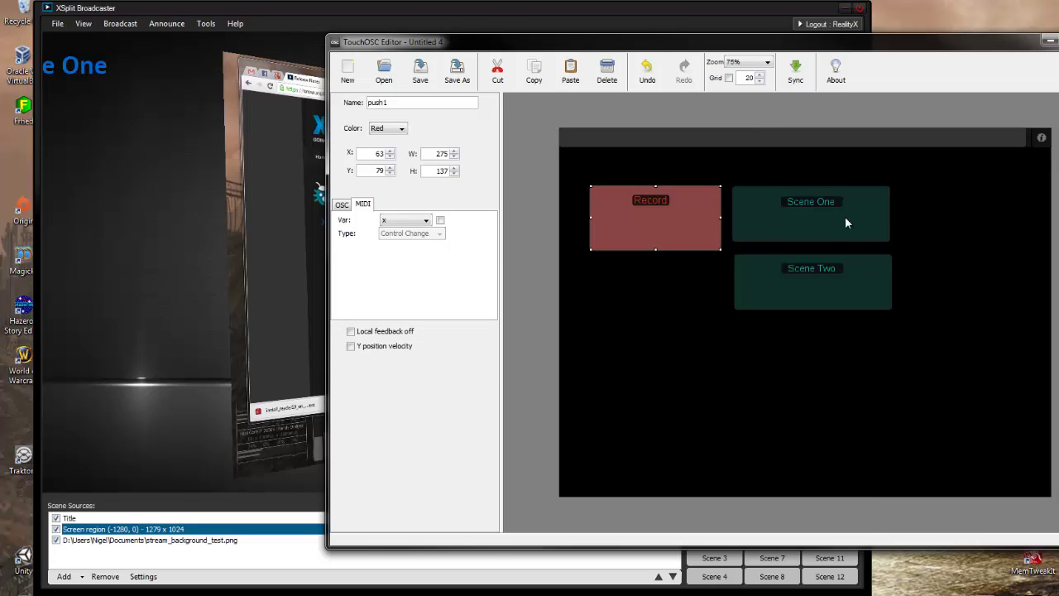
{"action": "left_click_drag", "start_coordinate": [927, 393], "coordinate": [766, 182]}
{"action": "left_click", "coordinate": [832, 370]}
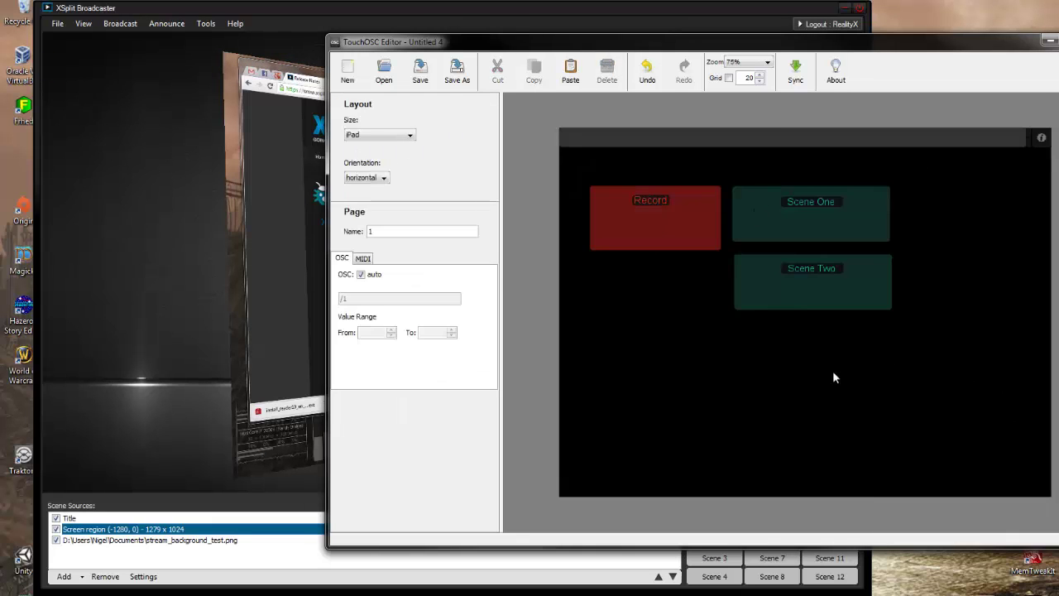
{"action": "left_click_drag", "start_coordinate": [833, 373], "coordinate": [752, 192]}
{"action": "right_click", "coordinate": [752, 192]}
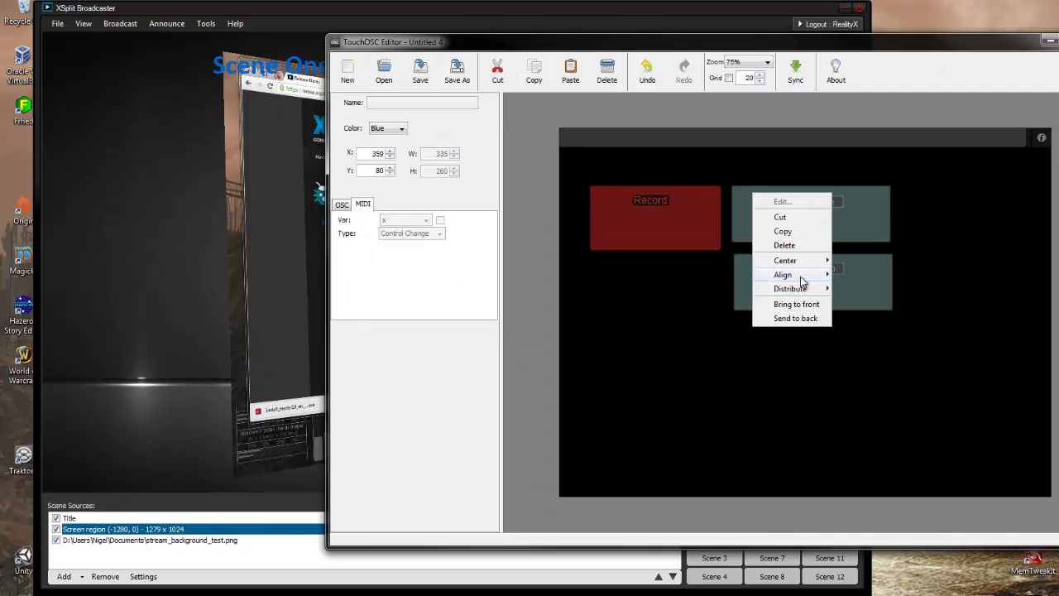
{"action": "mouse_move", "coordinate": [801, 276]}
{"action": "left_click", "coordinate": [854, 346]}
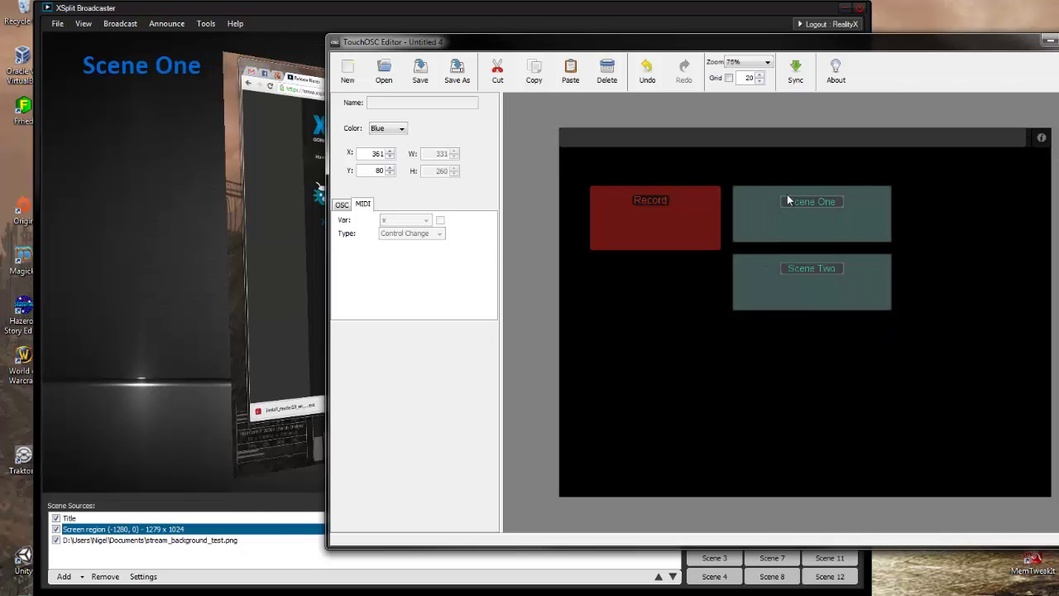
{"action": "left_click", "coordinate": [704, 346]}
Step: Align Record and Scene One first by middle, then along their top edges
{"action": "left_click_drag", "start_coordinate": [581, 155], "coordinate": [891, 251]}
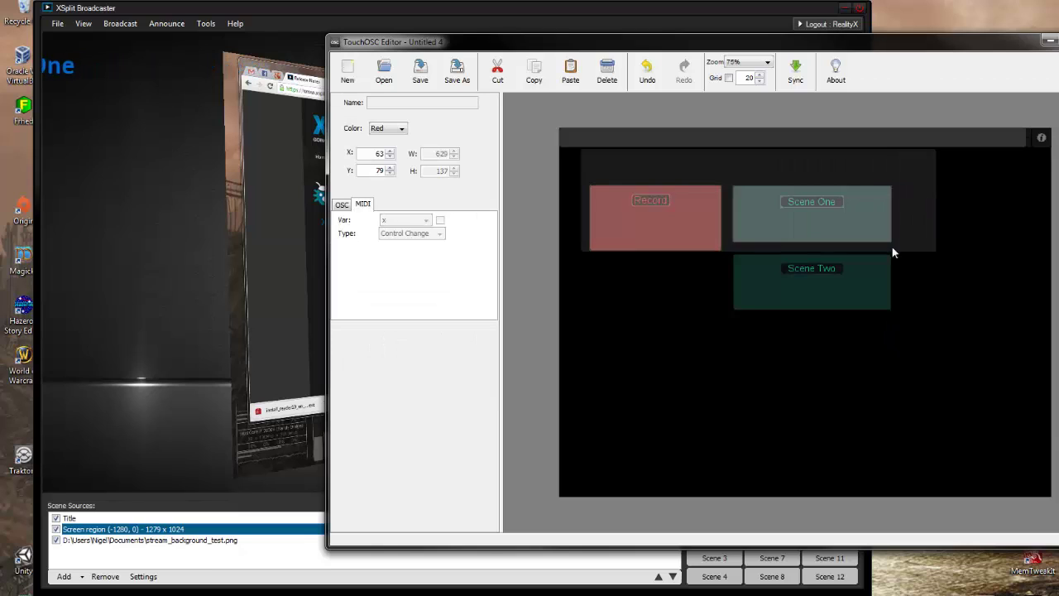
{"action": "right_click", "coordinate": [679, 214]}
{"action": "mouse_move", "coordinate": [731, 290]}
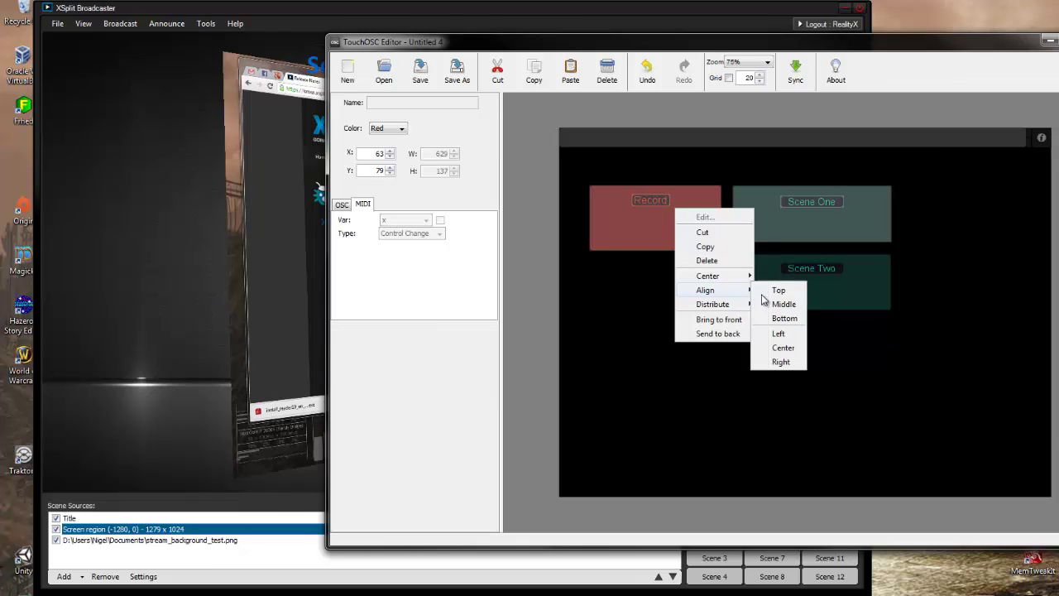
{"action": "left_click", "coordinate": [776, 305]}
{"action": "left_click", "coordinate": [672, 296]}
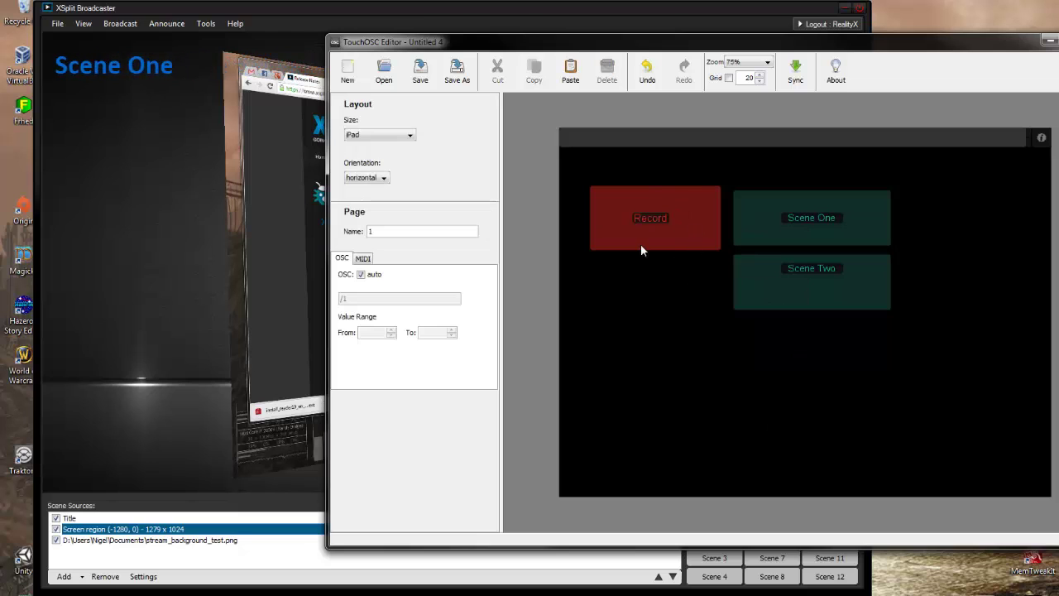
{"action": "left_click_drag", "start_coordinate": [597, 169], "coordinate": [903, 228]}
{"action": "right_click", "coordinate": [705, 200]}
{"action": "mouse_move", "coordinate": [748, 283]}
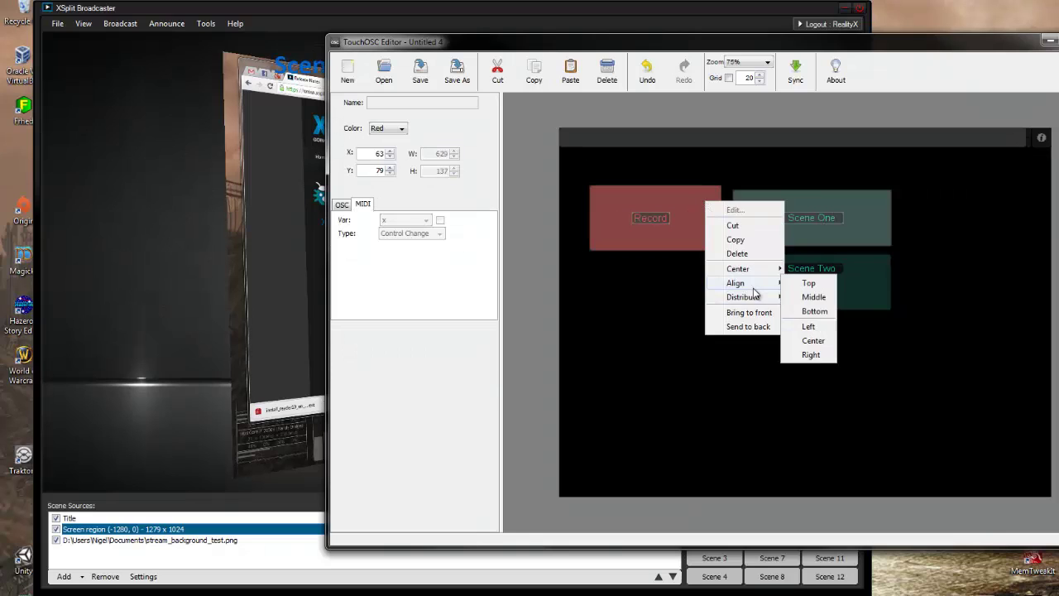
{"action": "left_click", "coordinate": [807, 283]}
{"action": "left_click", "coordinate": [688, 311]}
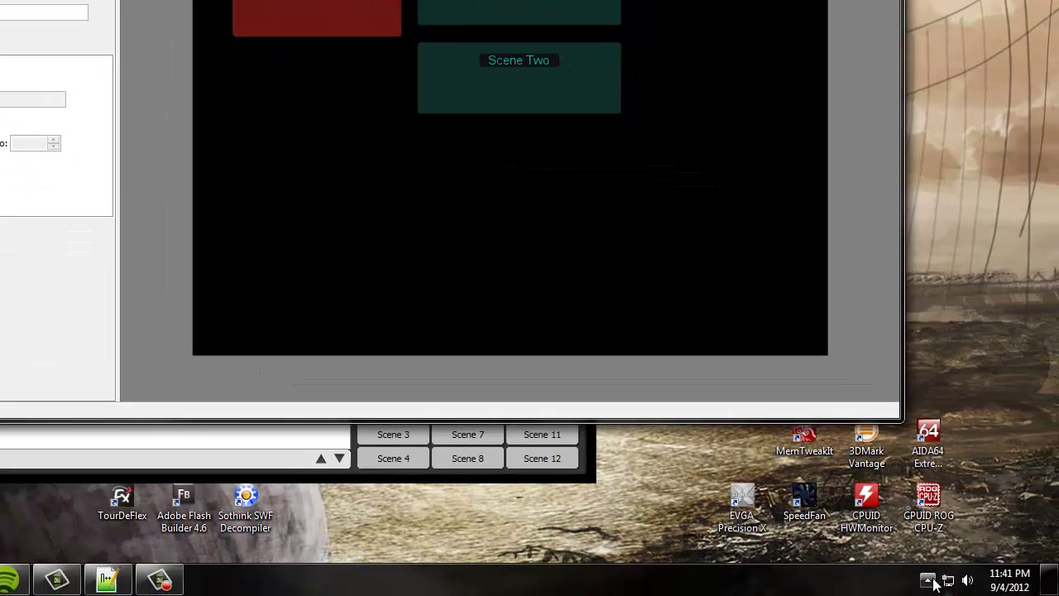
{"action": "left_click", "coordinate": [924, 577]}
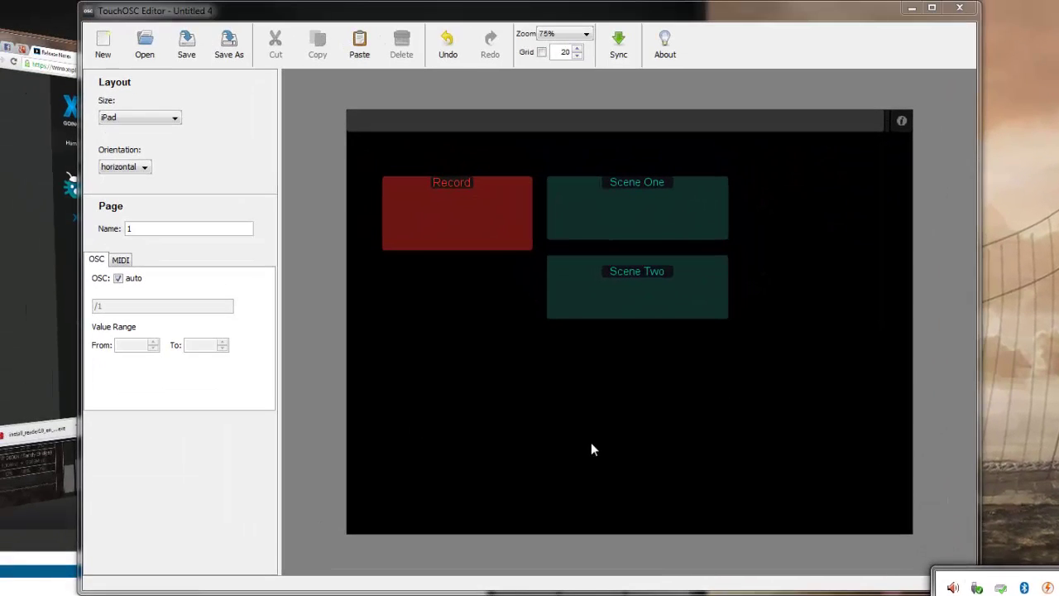
{"action": "left_click", "coordinate": [511, 416]}
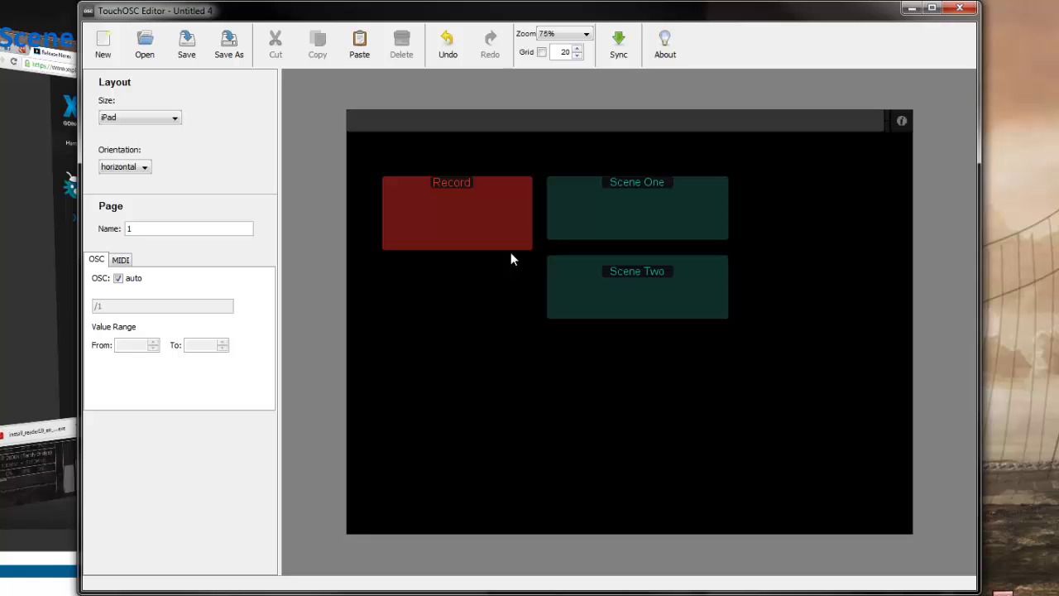
Step: Enable MIDI output for the Record and Scene One buttons
{"action": "left_click", "coordinate": [446, 237]}
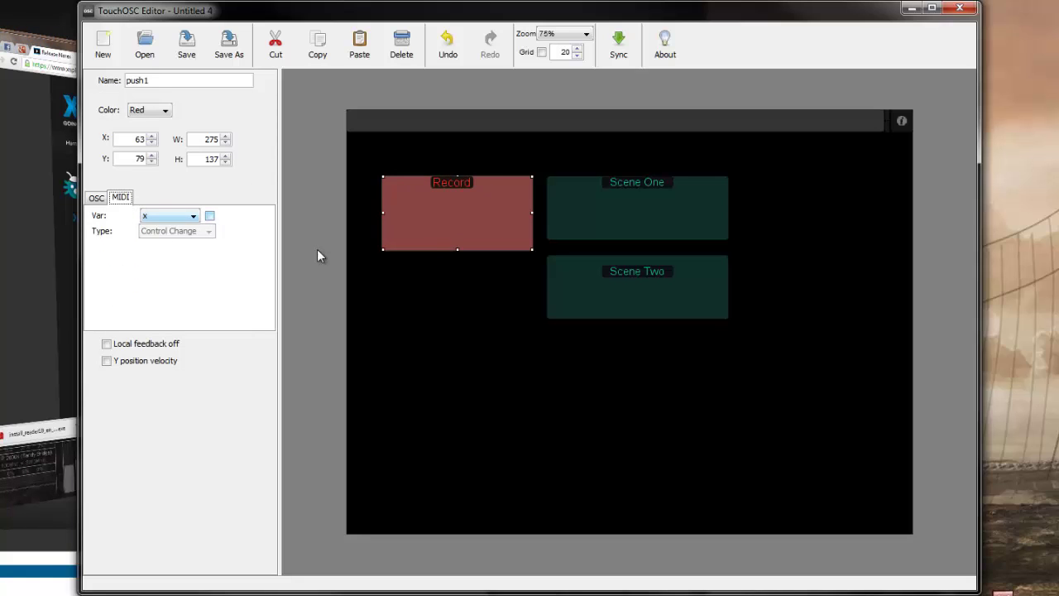
{"action": "left_click", "coordinate": [210, 216]}
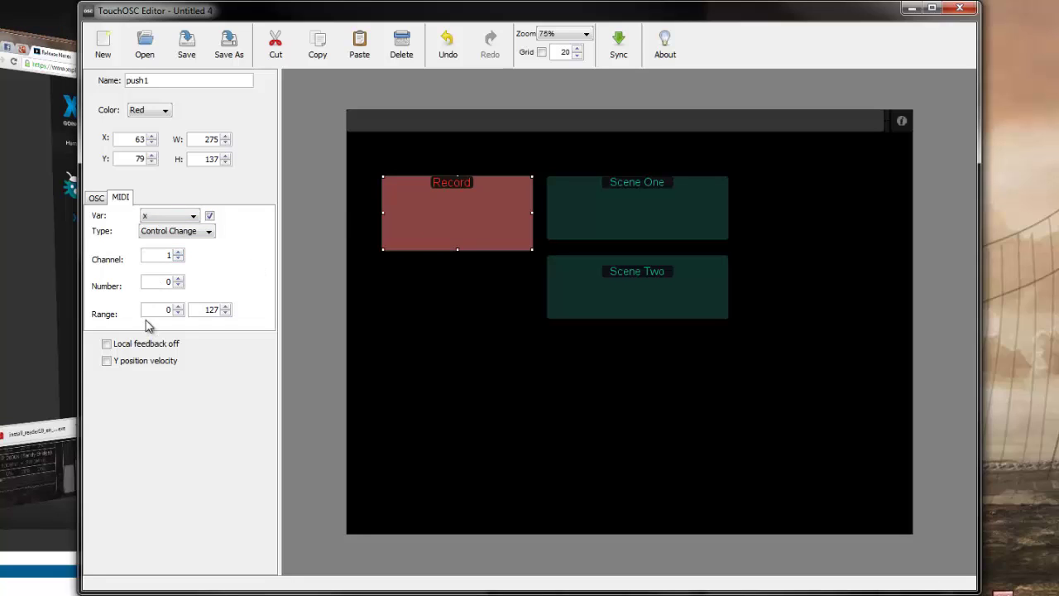
{"action": "left_click", "coordinate": [595, 214]}
{"action": "left_click", "coordinate": [209, 216]}
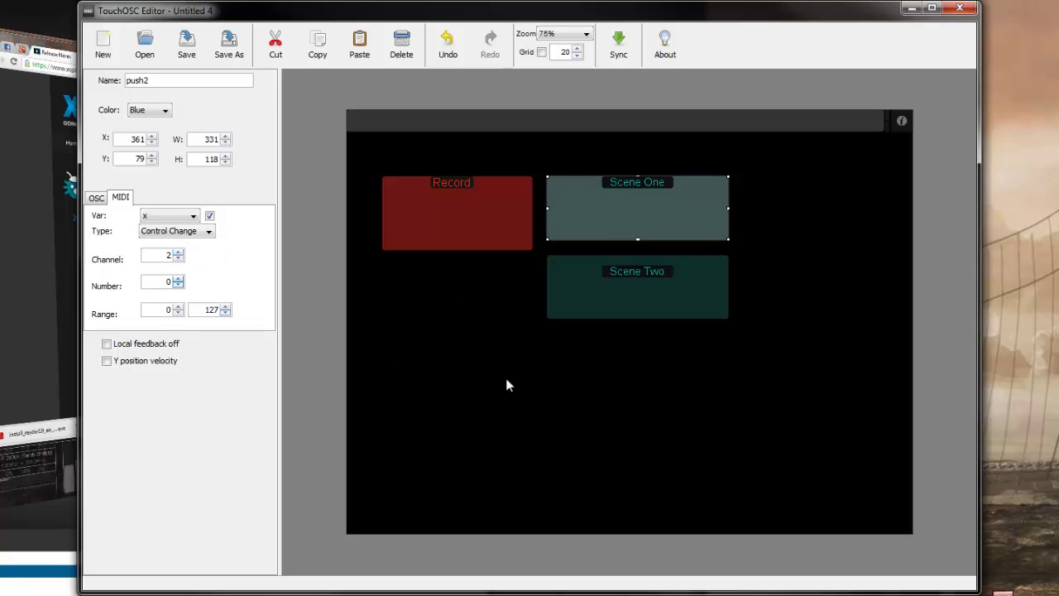
Step: Set Scene Two to send MIDI Control Change on channel 2, number 1
{"action": "left_click", "coordinate": [657, 313]}
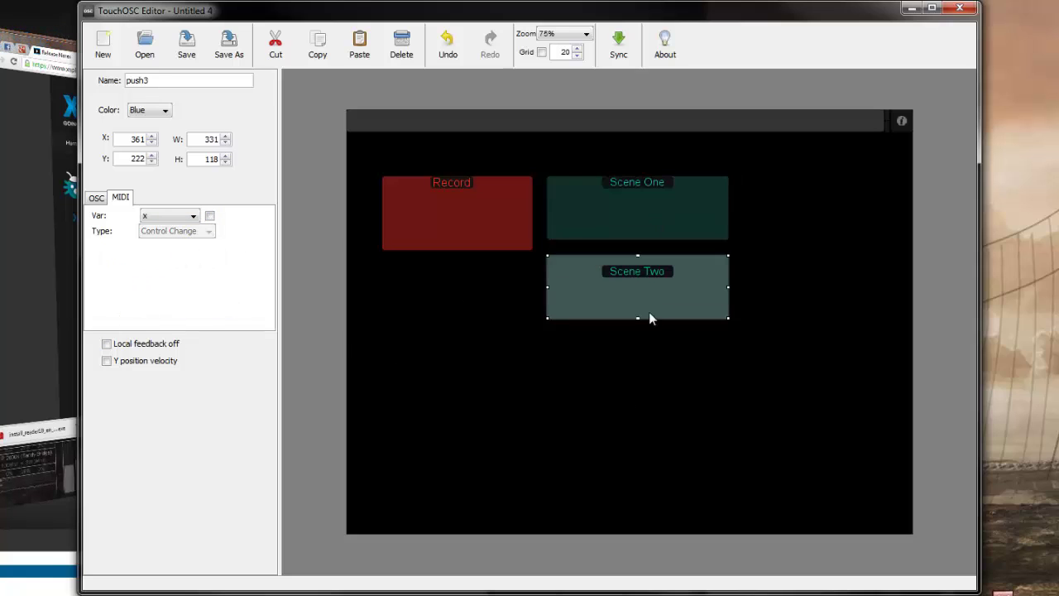
{"action": "left_click", "coordinate": [209, 216]}
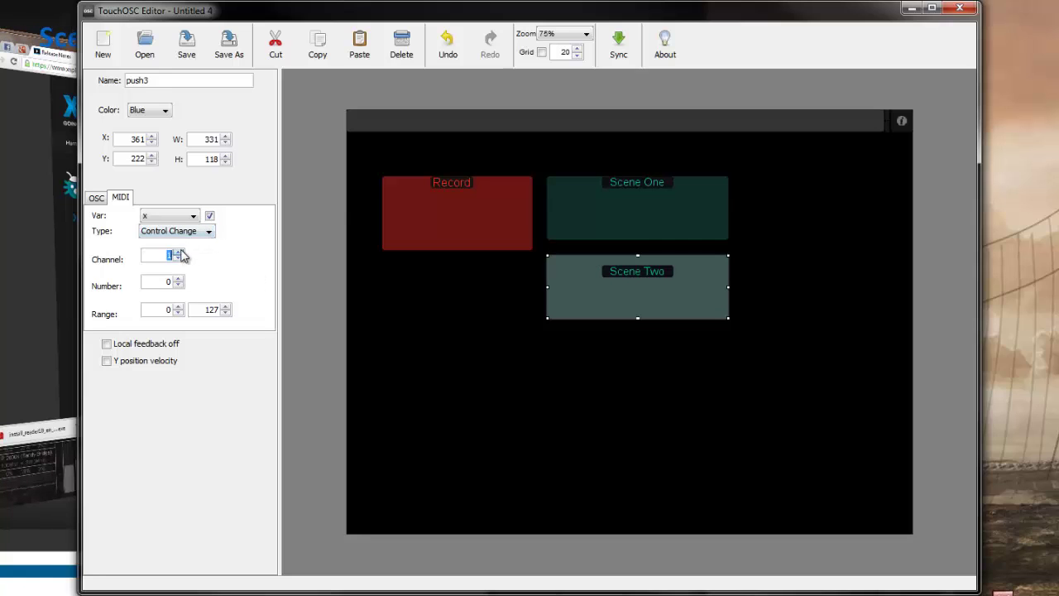
{"action": "left_click", "coordinate": [178, 253]}
{"action": "left_click", "coordinate": [178, 279]}
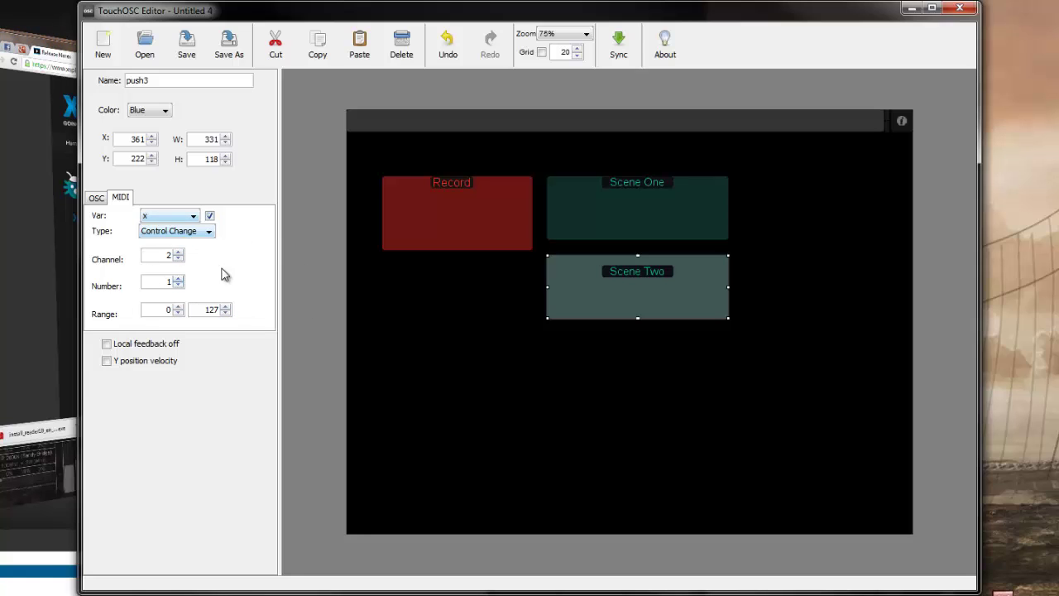
{"action": "left_click", "coordinate": [208, 231]}
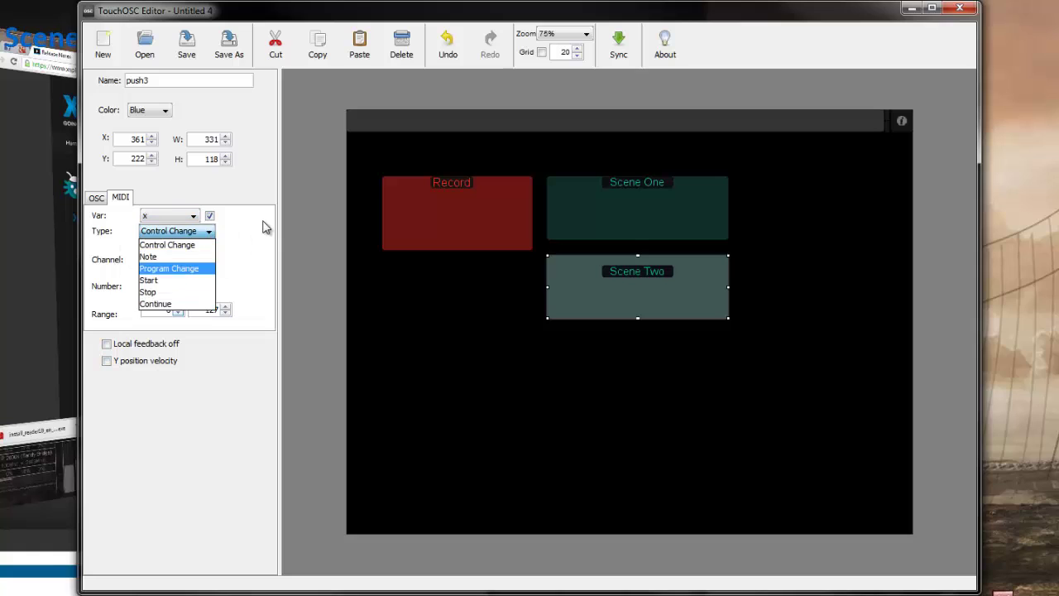
{"action": "left_click", "coordinate": [263, 227]}
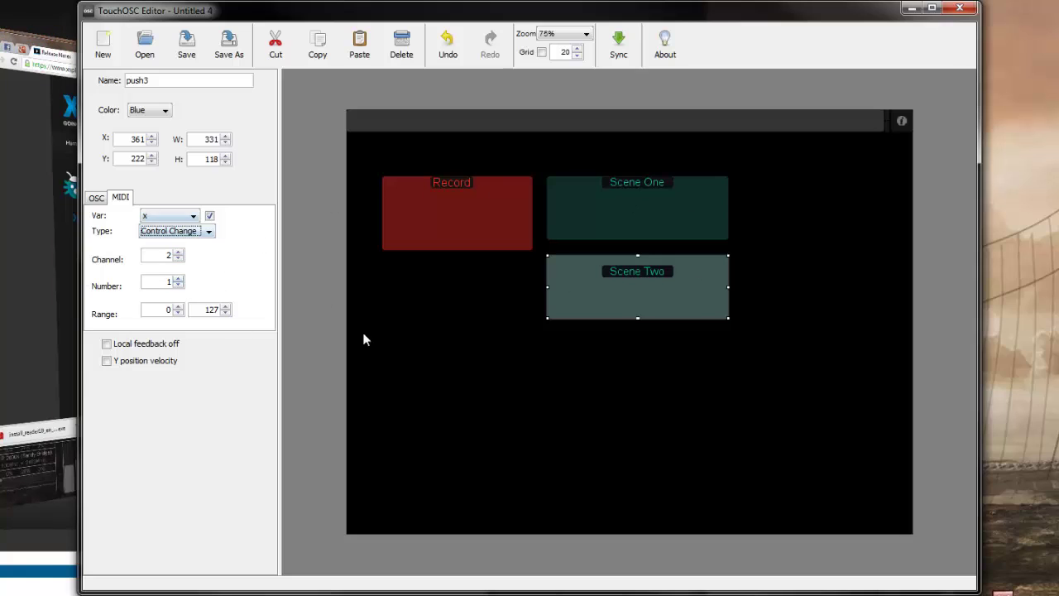
{"action": "left_click", "coordinate": [494, 362]}
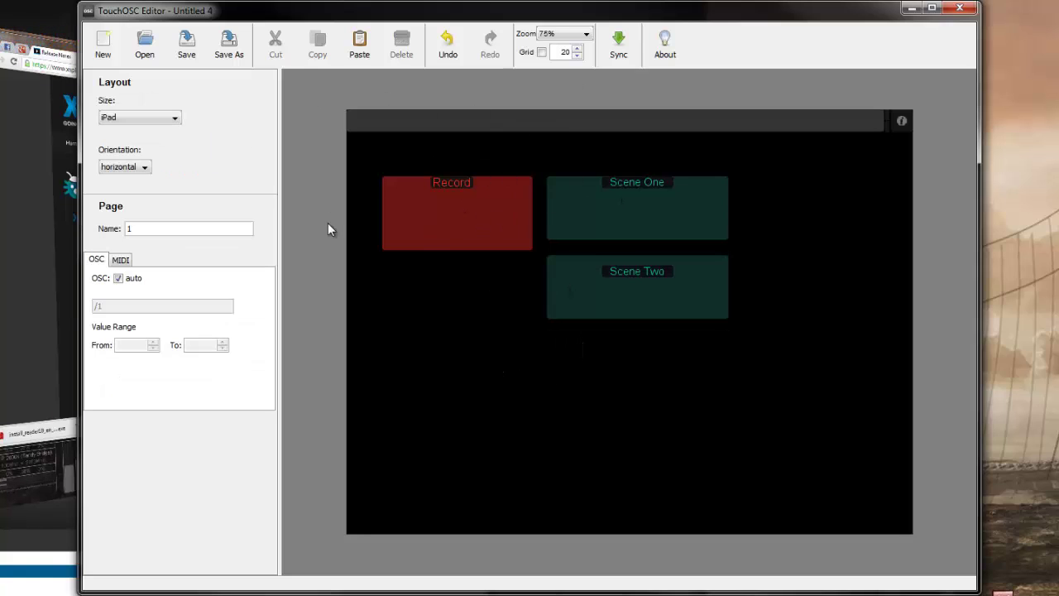
Step: Save the layout as tutorial.touchosc in My Documents
{"action": "left_click", "coordinate": [184, 49]}
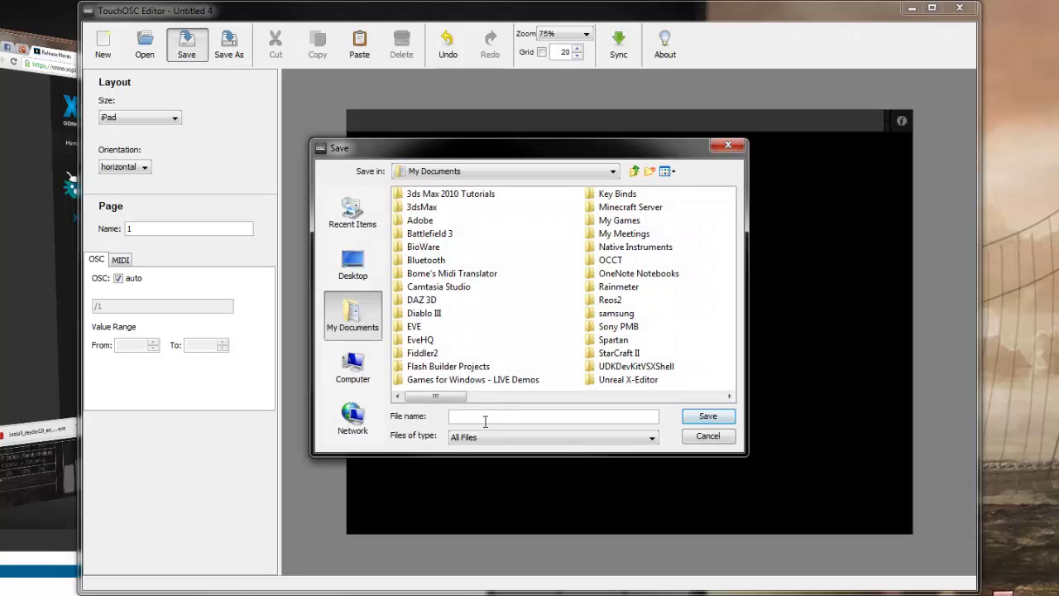
{"action": "type", "text": "tutorial"}
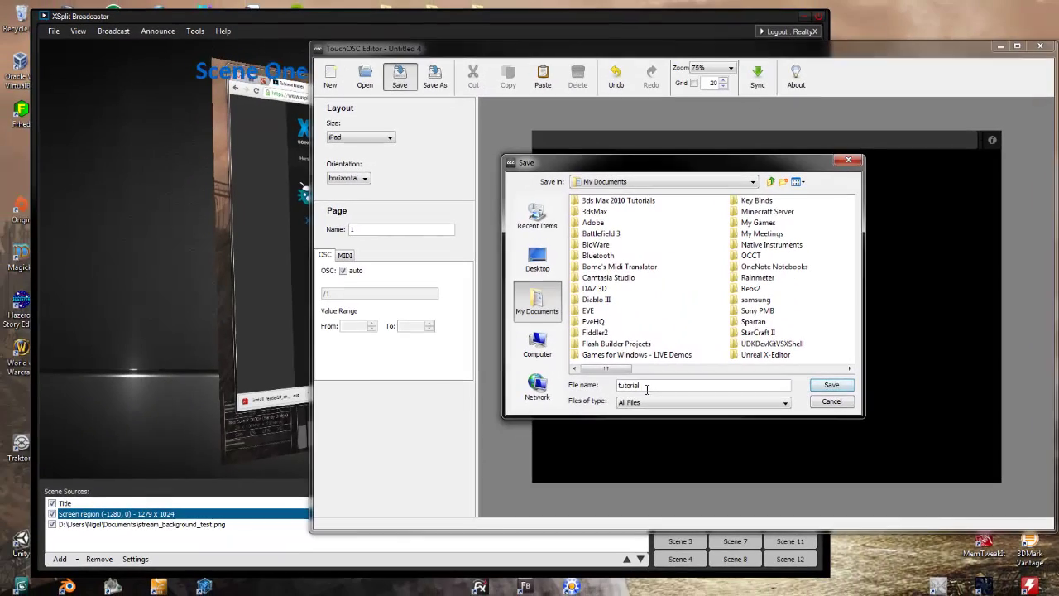
{"action": "key", "text": "Return"}
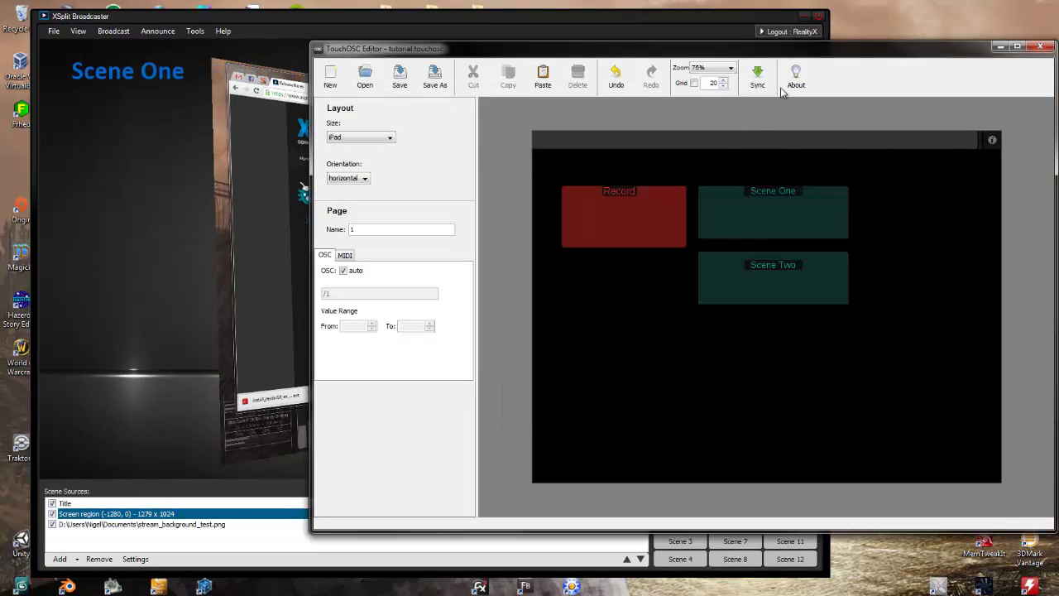
{"action": "left_click_drag", "start_coordinate": [850, 56], "coordinate": [591, 40]}
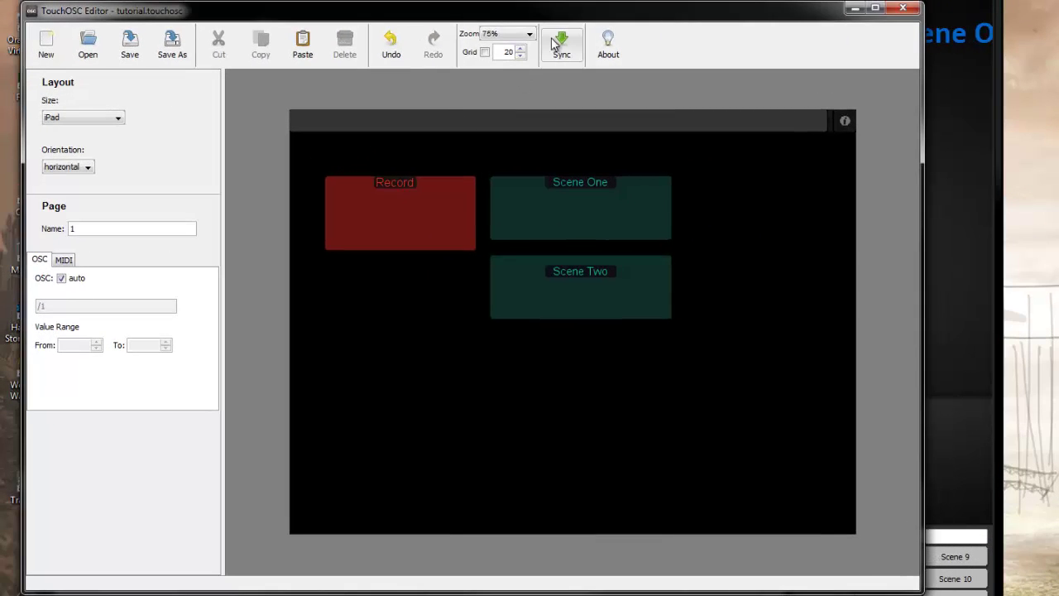
Step: Start Layout Sync from the toolbar so the iPad can download the tutorial layout
{"action": "left_click", "coordinate": [563, 50]}
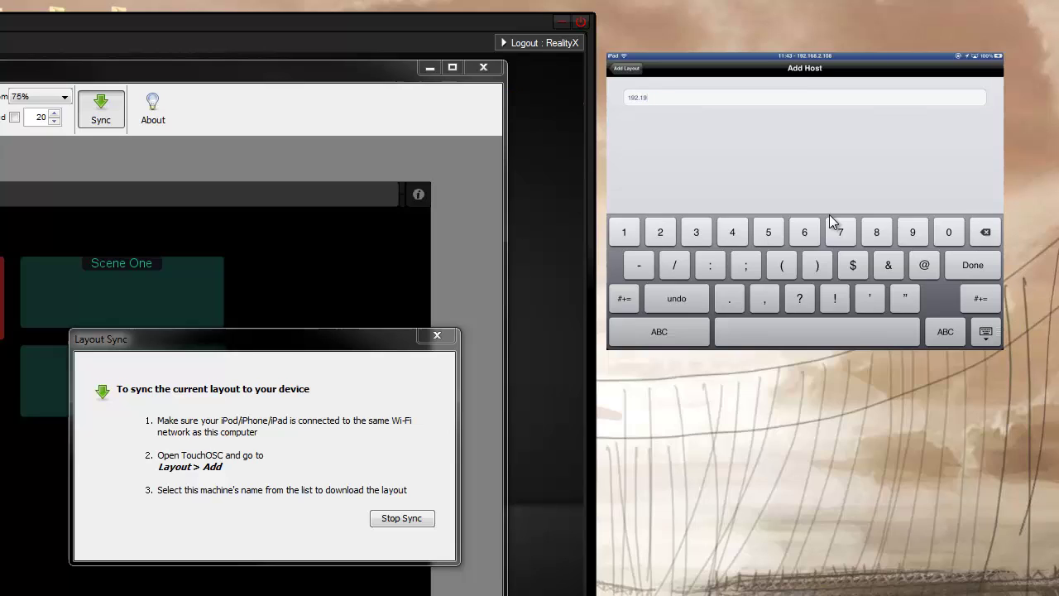
Step: On the iPad, finish the computer's host address (ending 68.2.1) and load the tutorial layout
{"action": "key", "text": "BackSpace"}
{"action": "type", "text": "68"}
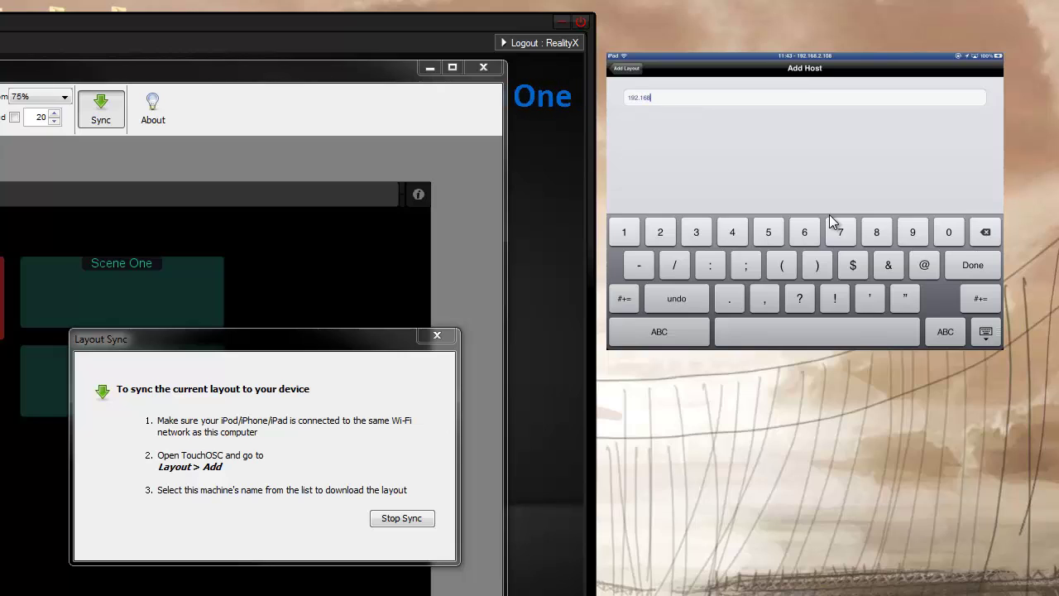
{"action": "type", "text": ".2"}
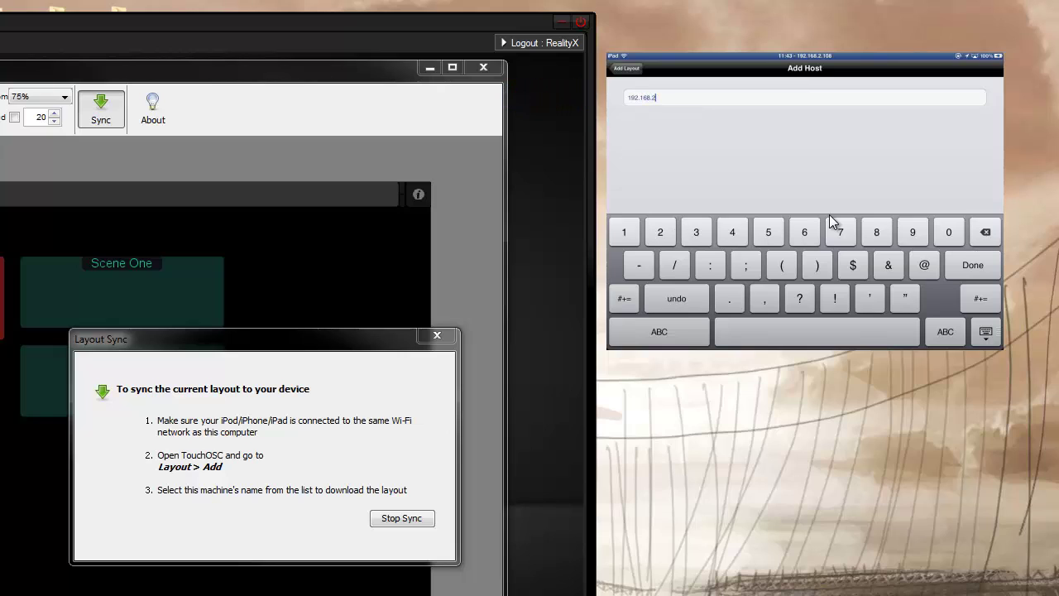
{"action": "type", "text": ".109"}
{"action": "key", "text": "Return"}
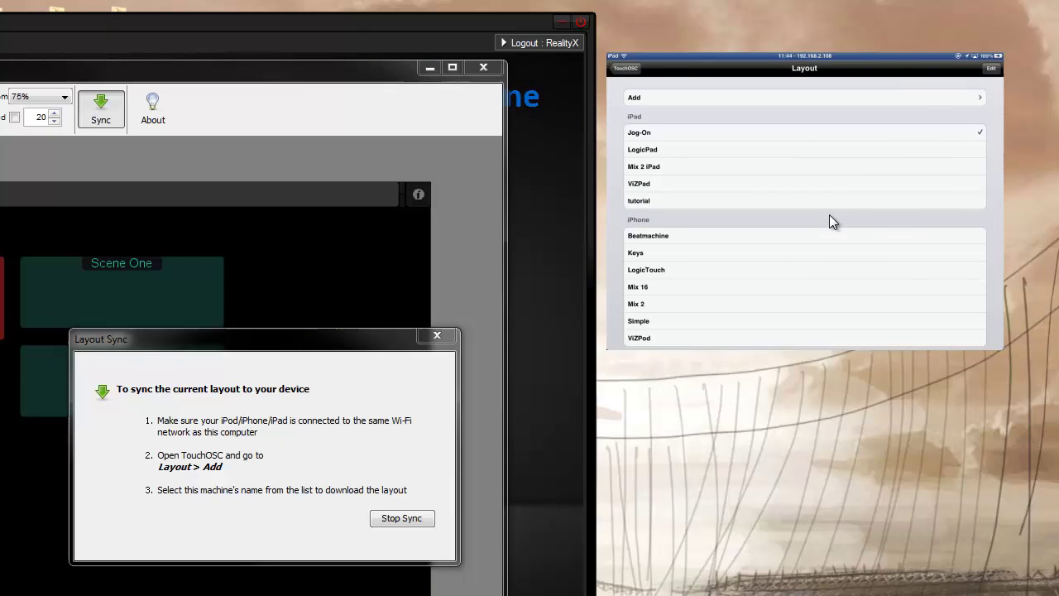
{"action": "left_click", "coordinate": [829, 208]}
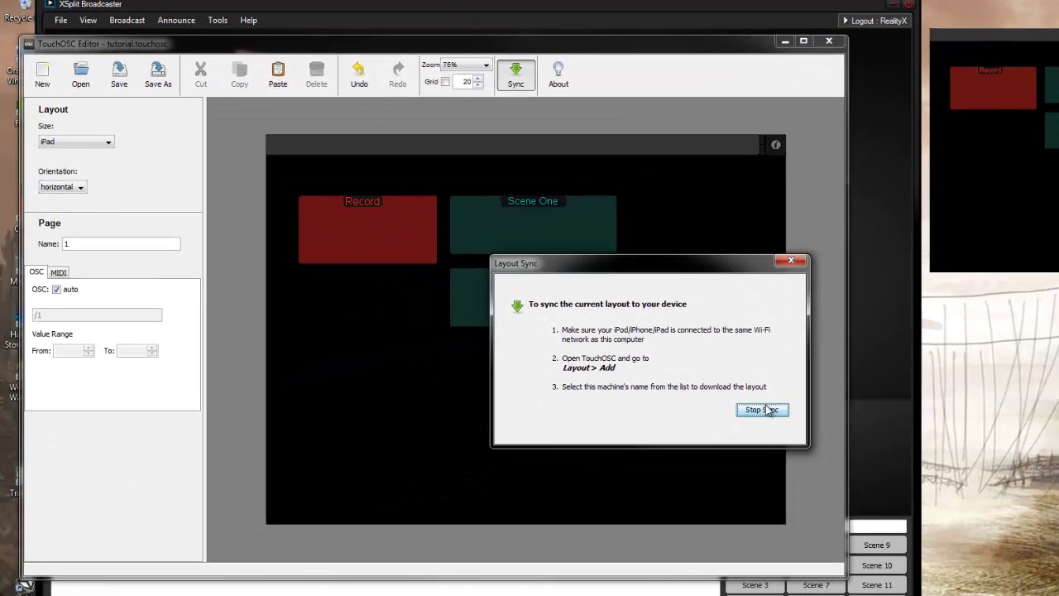
Step: Stop the layout sync in the editor and bring Bome's Midi Translator to the front
{"action": "left_click", "coordinate": [765, 409]}
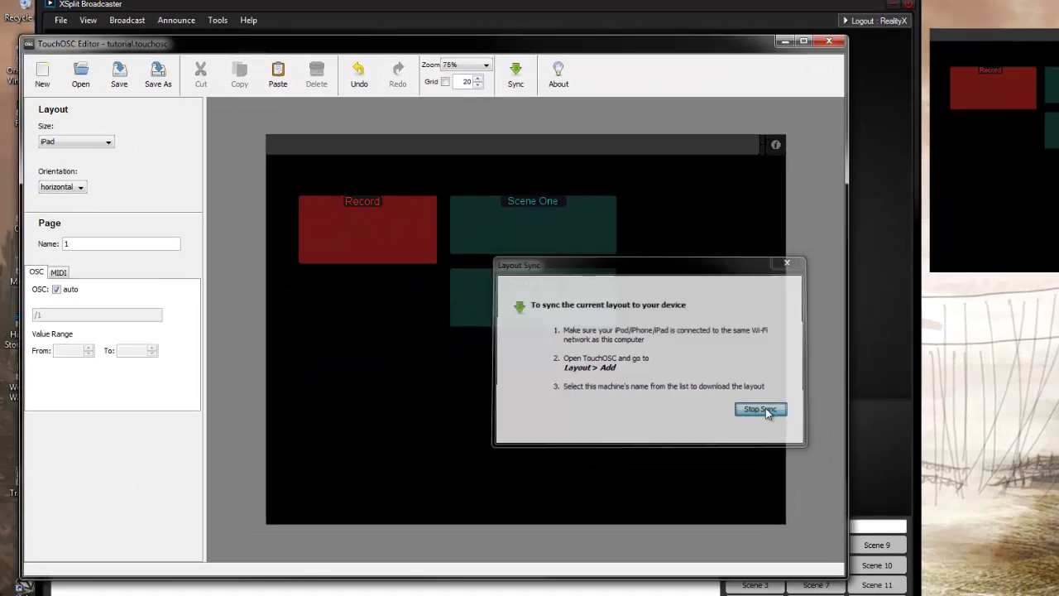
{"action": "left_click_drag", "start_coordinate": [525, 43], "coordinate": [573, 60]}
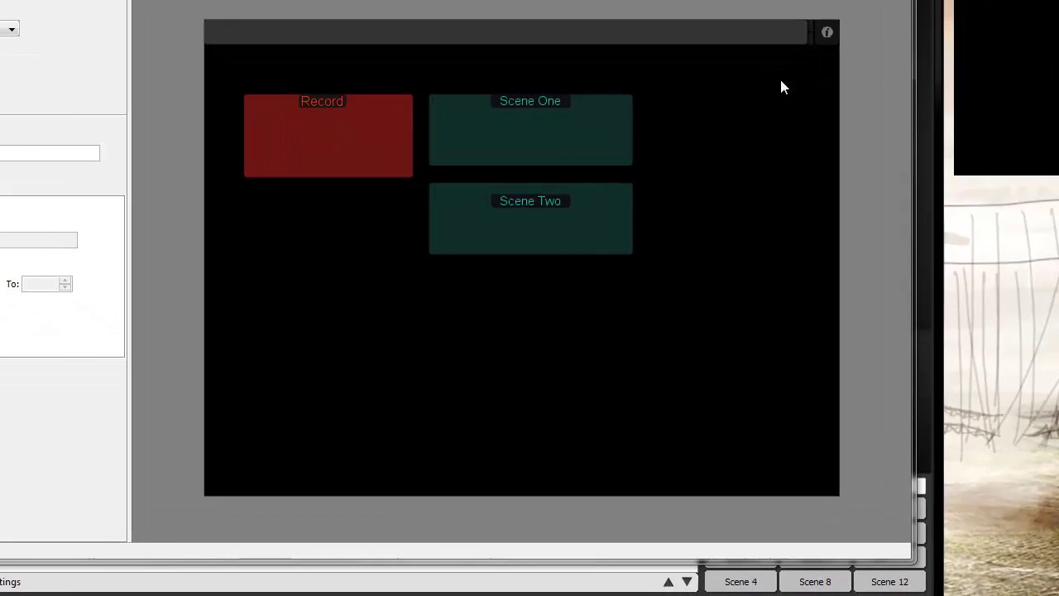
{"action": "key", "text": "alt+Tab"}
{"action": "left_click_drag", "start_coordinate": [602, 24], "coordinate": [686, 22]}
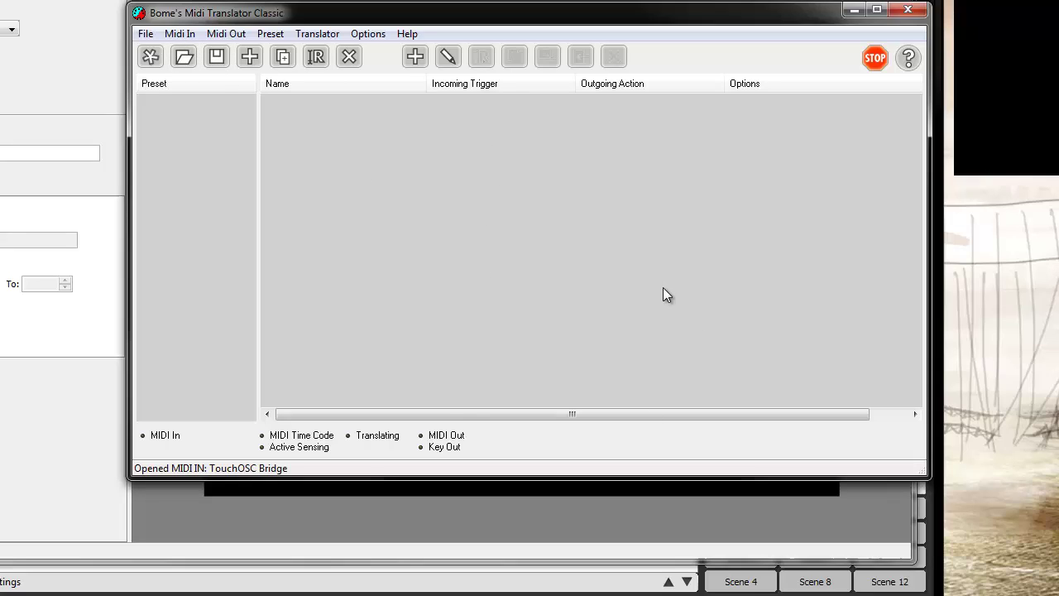
Step: Keep TouchOSC Bridge as both the MIDI input and the MIDI output
{"action": "left_click", "coordinate": [180, 37]}
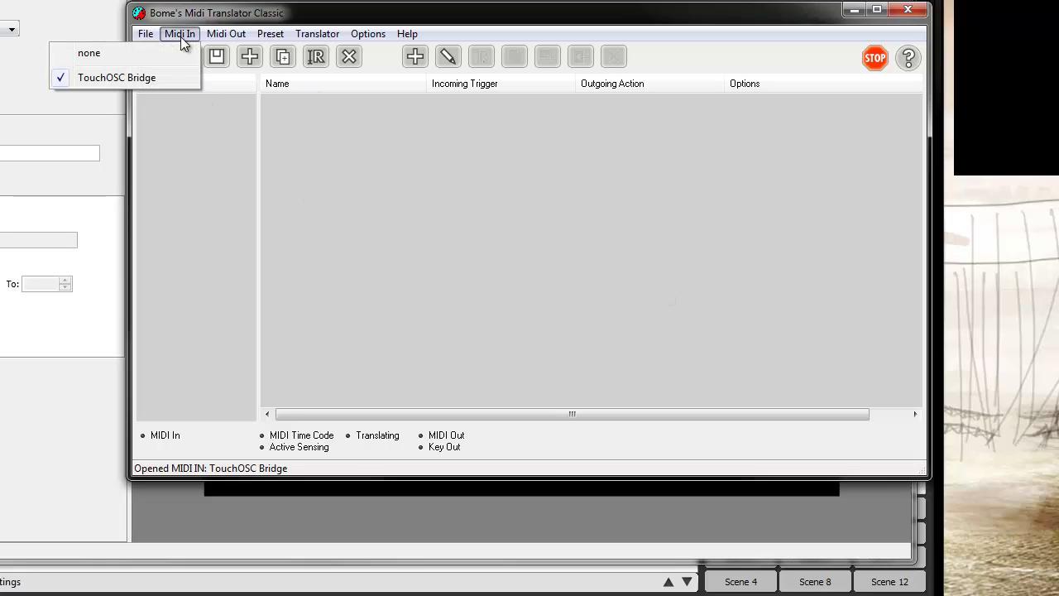
{"action": "left_click", "coordinate": [148, 79]}
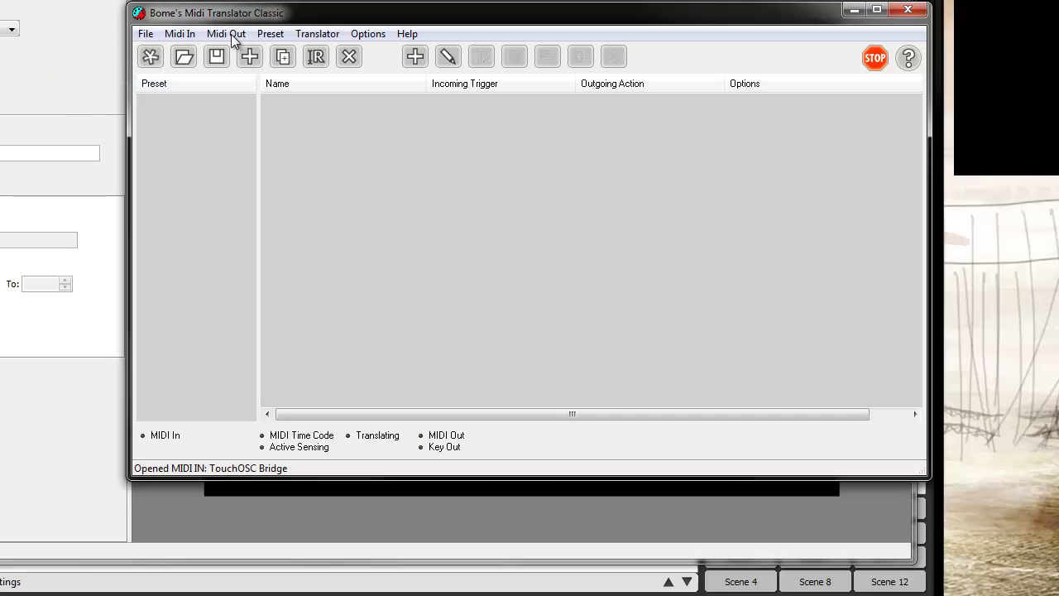
{"action": "left_click", "coordinate": [231, 34]}
{"action": "left_click", "coordinate": [150, 114]}
Step: Create a new preset named Tutorial
{"action": "left_click", "coordinate": [150, 57]}
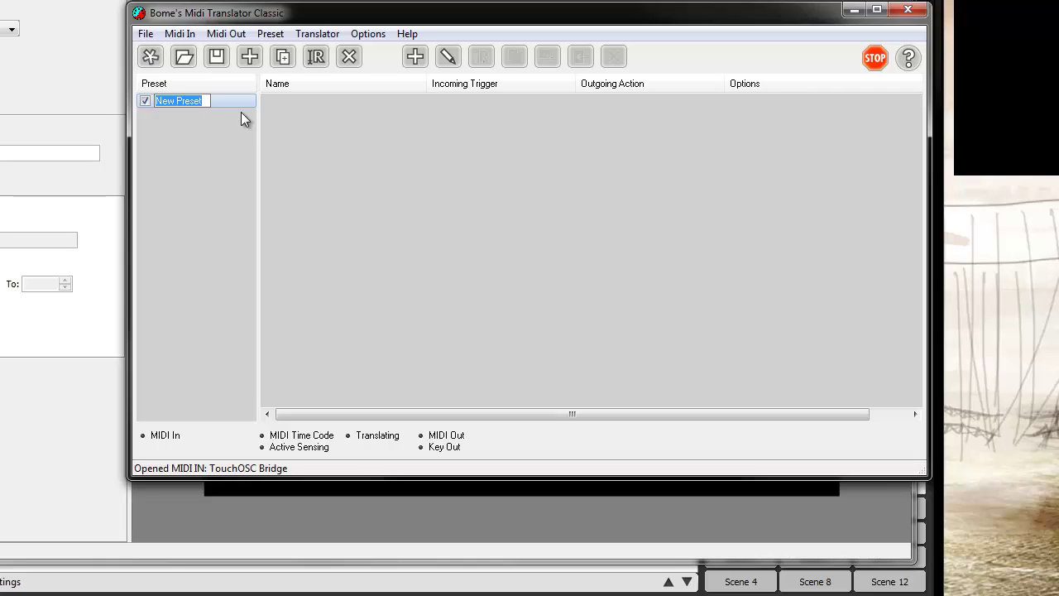
{"action": "type", "text": "Tutorial"}
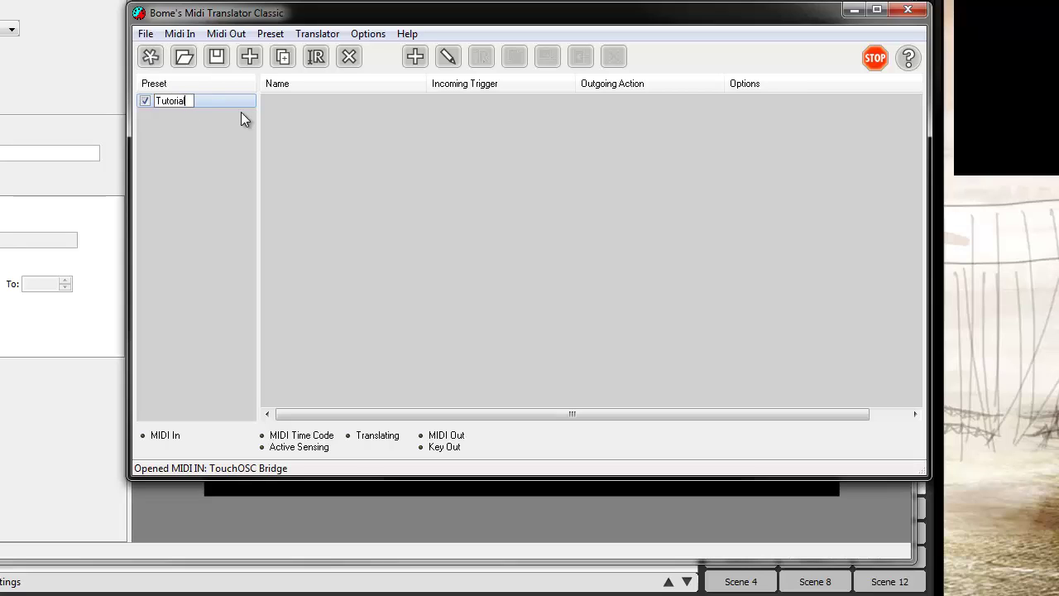
{"action": "key", "text": "Return"}
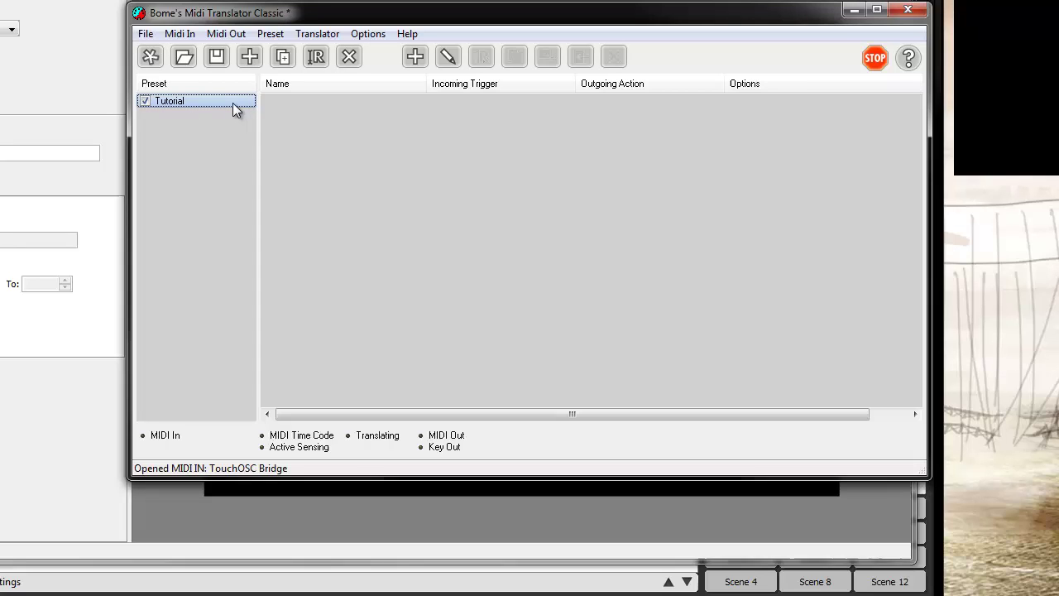
Step: Add a translator named Start Broadcast to the Tutorial preset
{"action": "left_click", "coordinate": [404, 134]}
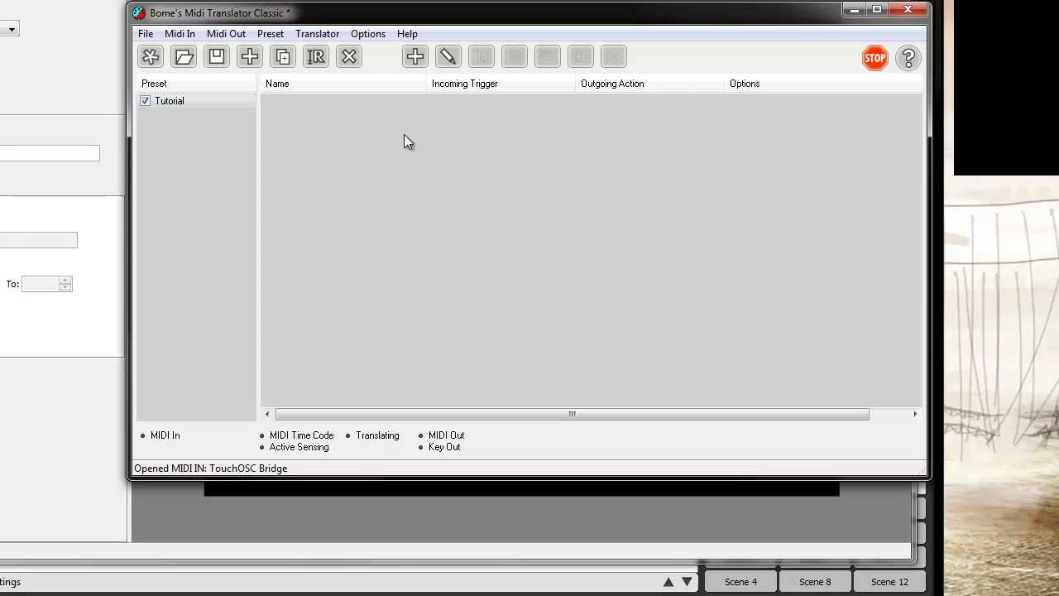
{"action": "left_click", "coordinate": [415, 57]}
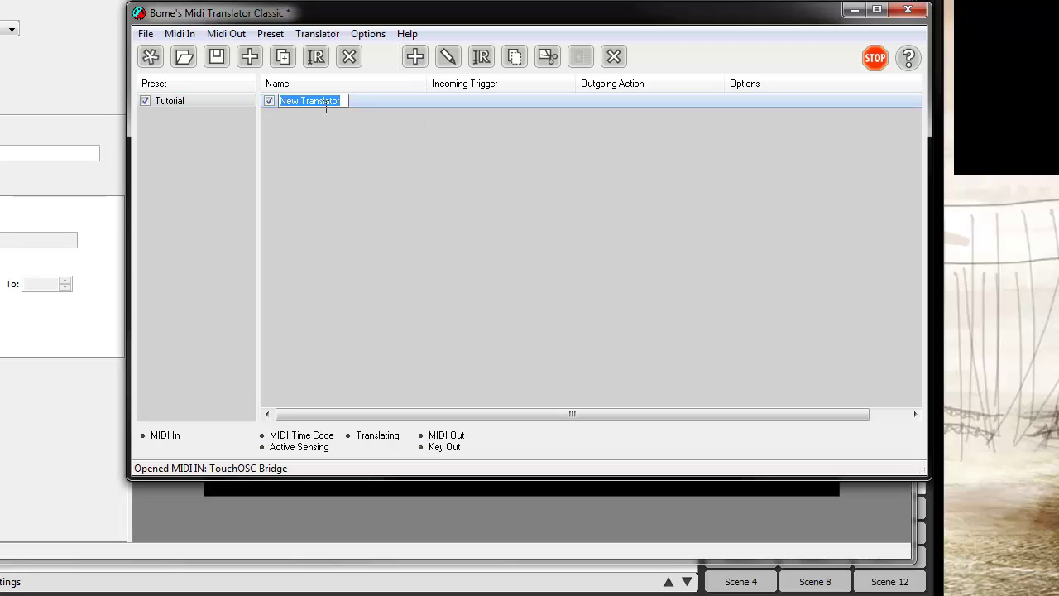
{"action": "type", "text": "Star"}
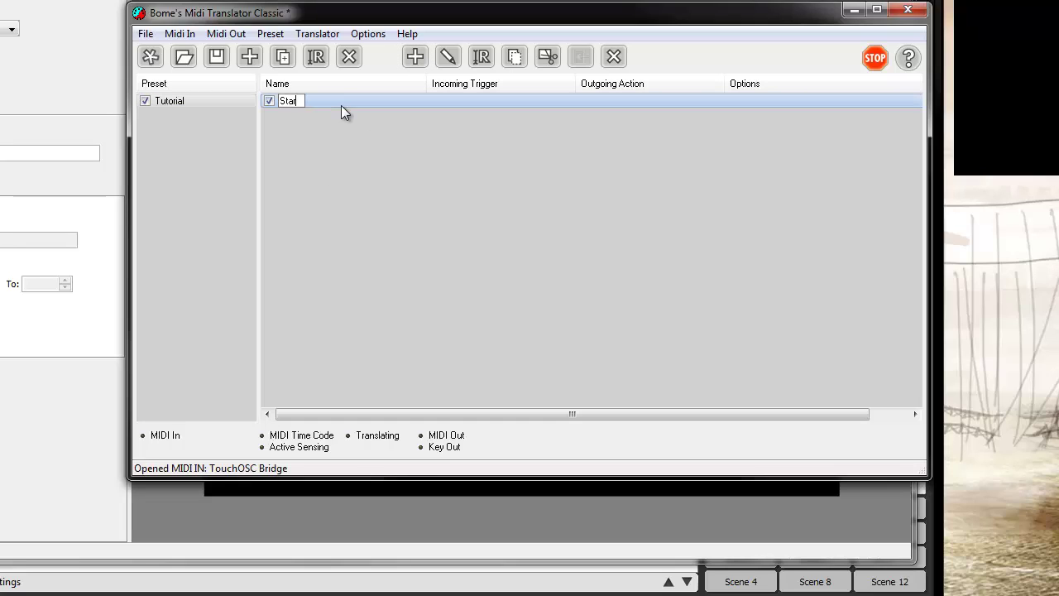
{"action": "type", "text": "t Broadcast"}
{"action": "key", "text": "Return"}
{"action": "left_click", "coordinate": [400, 119]}
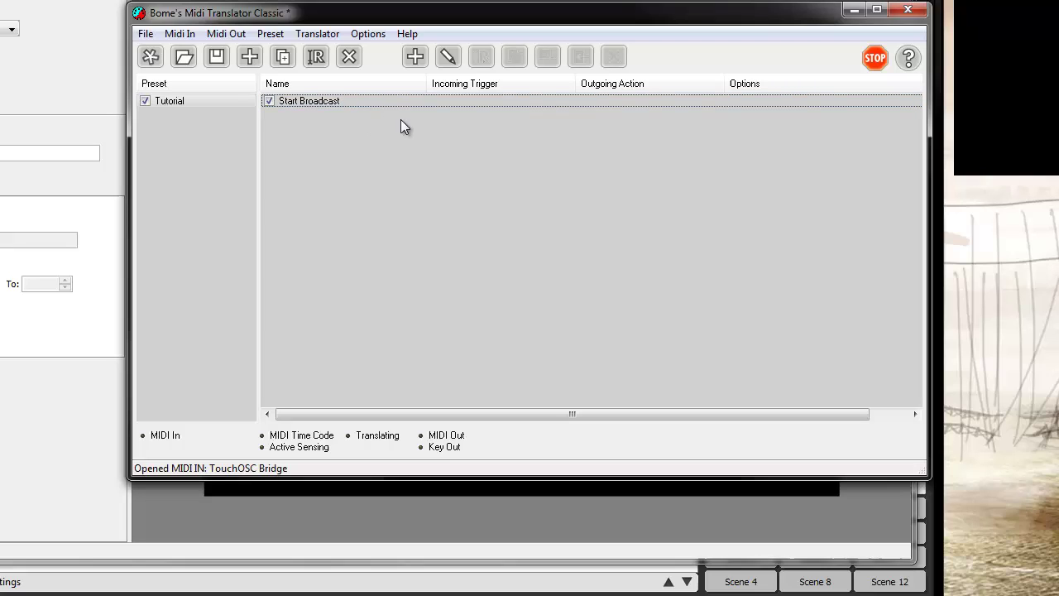
{"action": "left_click", "coordinate": [373, 101]}
{"action": "right_click", "coordinate": [373, 100]}
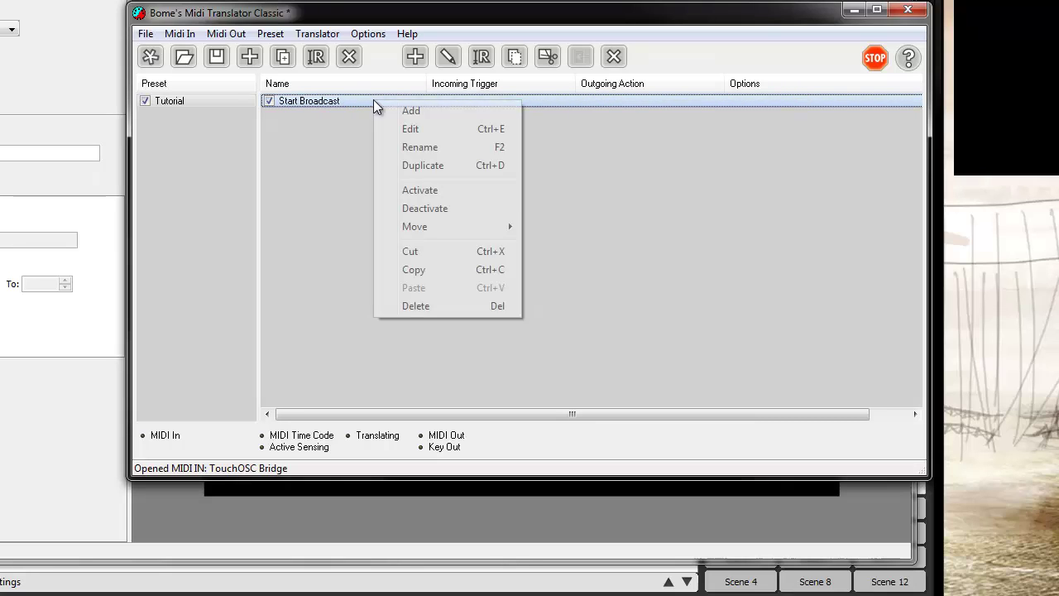
Step: Capture TouchOSC's B0 00 pp message as Start Broadcast's incoming trigger
{"action": "left_click", "coordinate": [440, 128]}
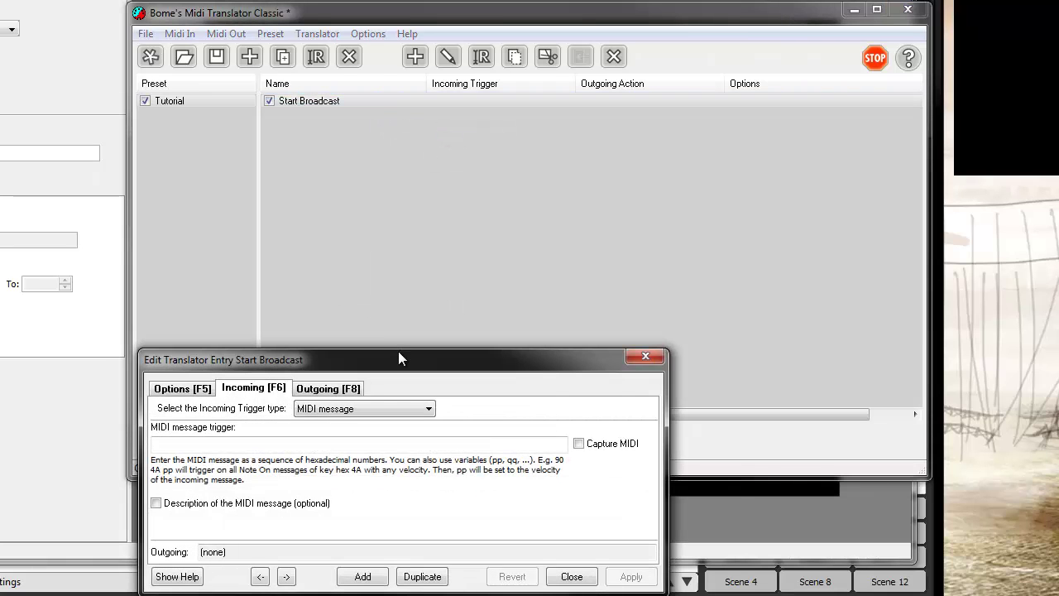
{"action": "left_click_drag", "start_coordinate": [400, 357], "coordinate": [511, 137]}
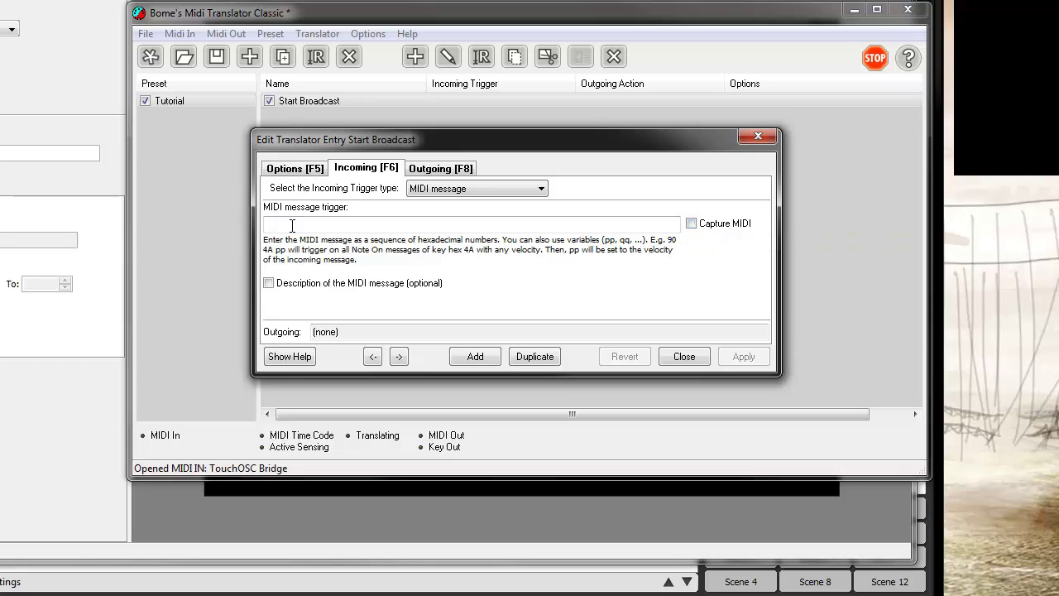
{"action": "left_click", "coordinate": [691, 224]}
{"action": "left_click", "coordinate": [586, 262]}
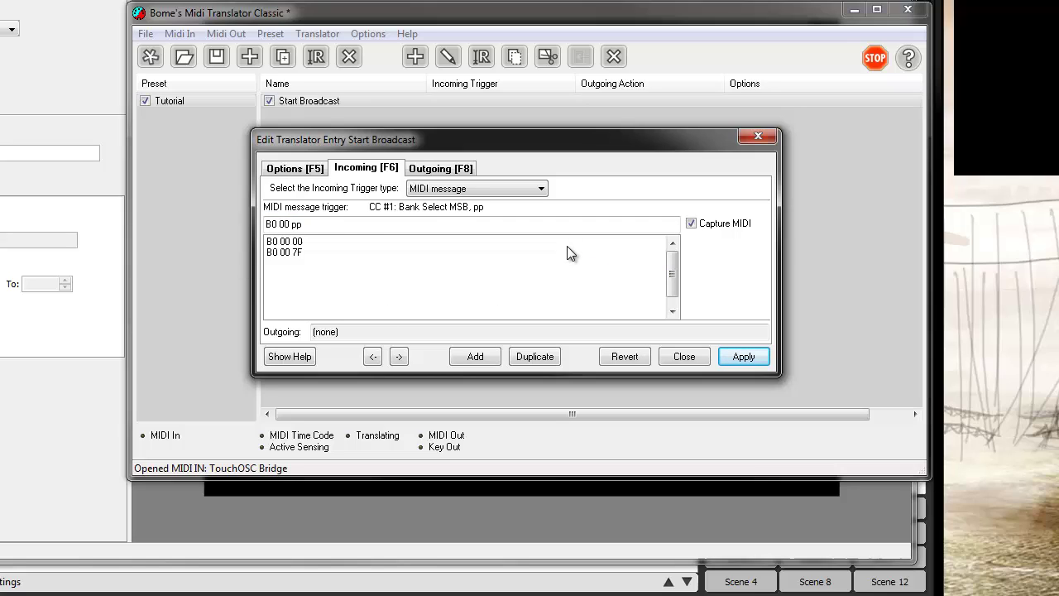
Step: Set Start Broadcast's outgoing action type to Key Stroke Emulation
{"action": "left_click", "coordinate": [439, 169]}
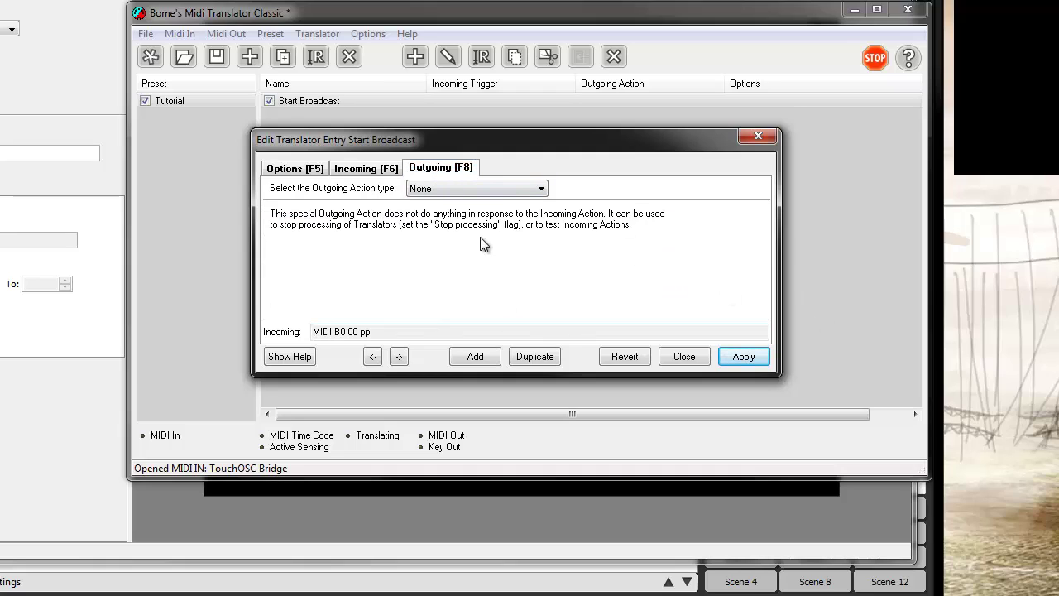
{"action": "left_click", "coordinate": [501, 192]}
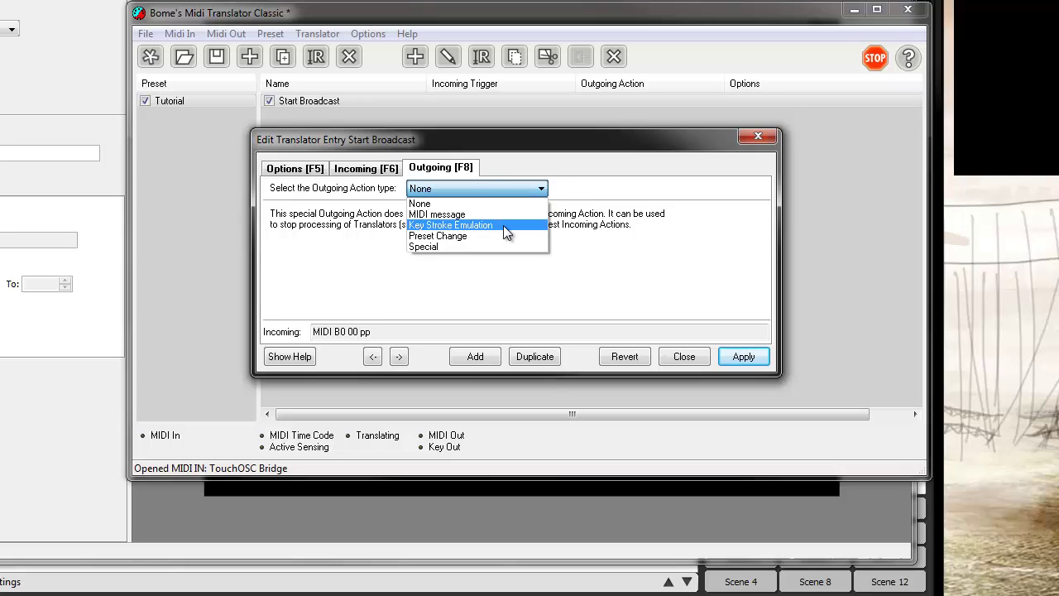
{"action": "left_click", "coordinate": [503, 225]}
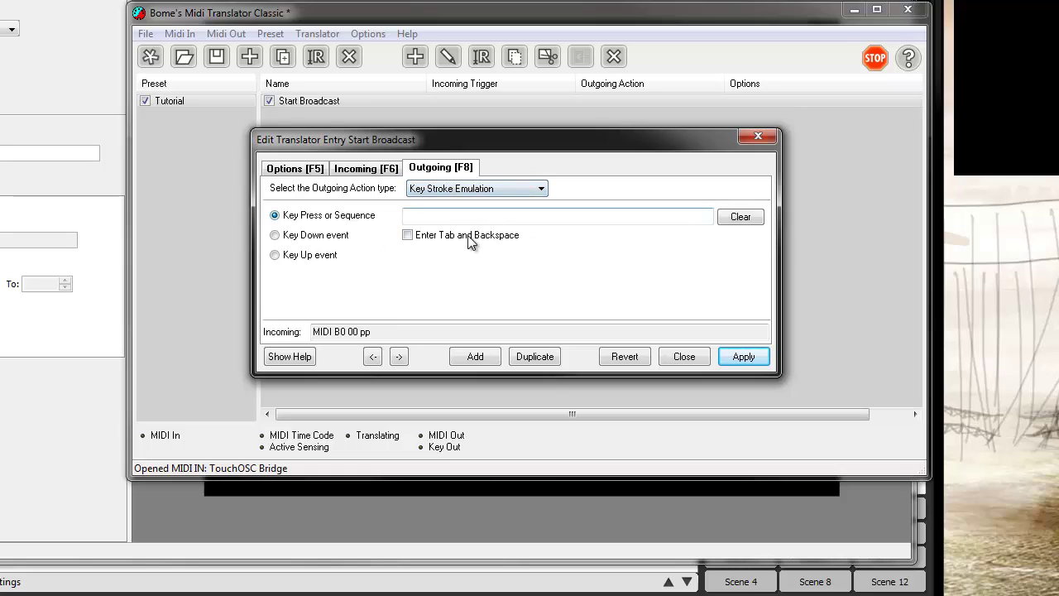
Step: Record the keystroke Ctrl+Alt+Shift+2, apply it, and close the editor
{"action": "left_click", "coordinate": [467, 218]}
{"action": "key", "text": "shift"}
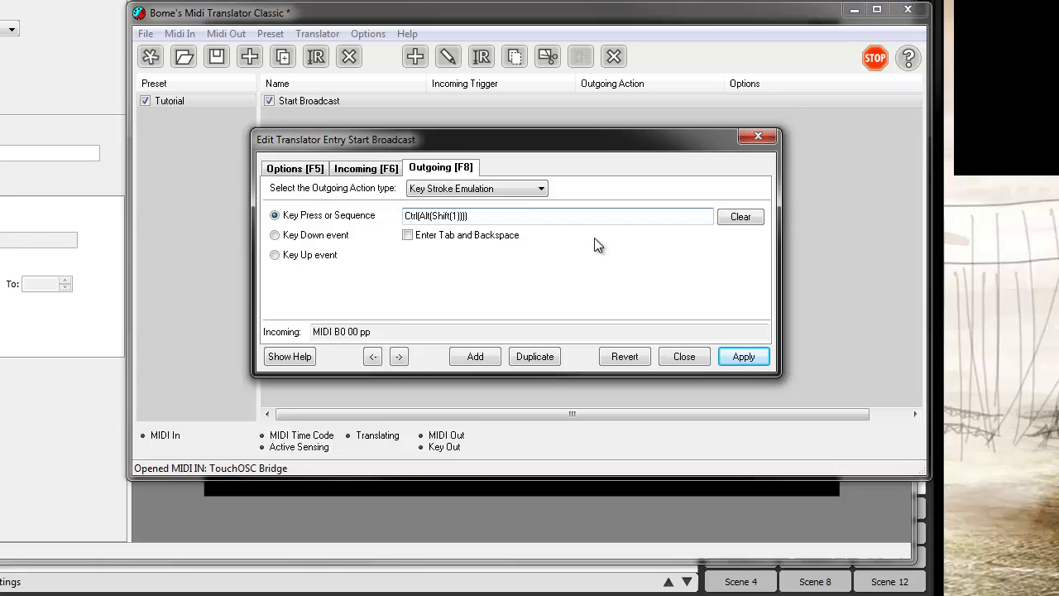
{"action": "left_click", "coordinate": [740, 218]}
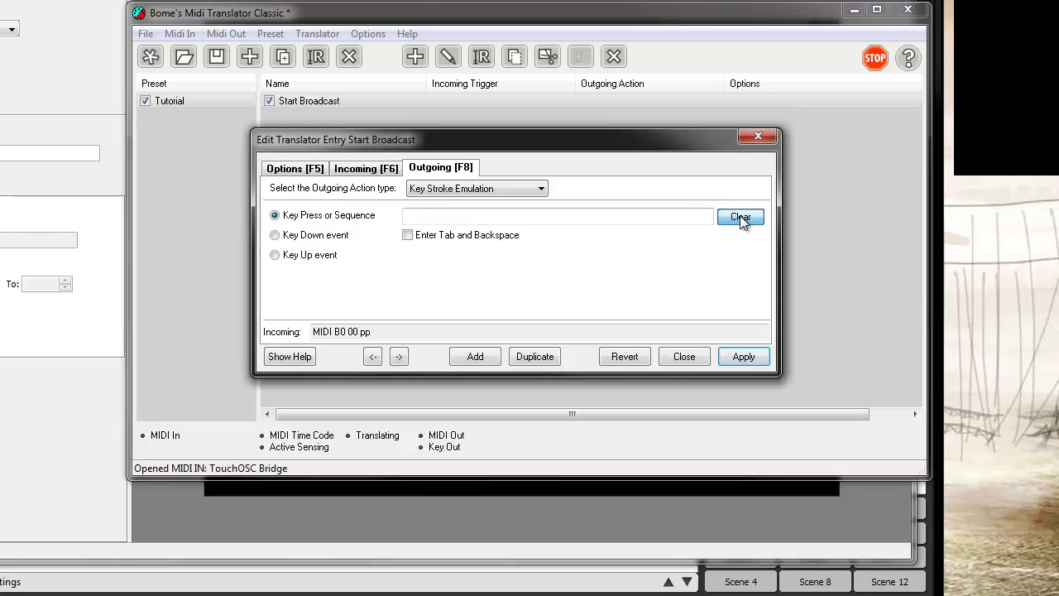
{"action": "left_click", "coordinate": [494, 219]}
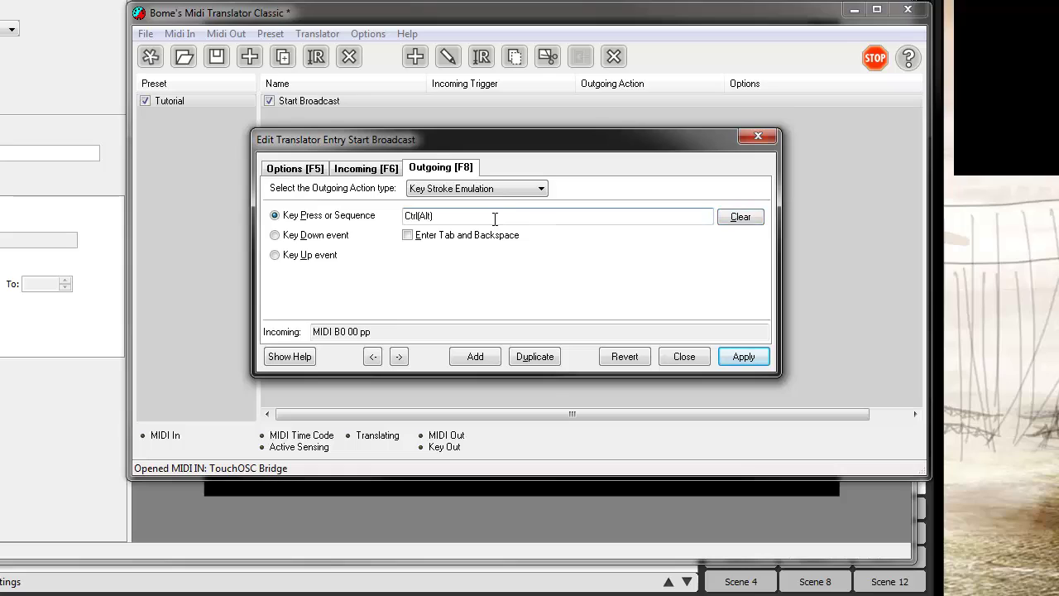
{"action": "key", "text": "shift"}
{"action": "left_click", "coordinate": [492, 277]}
{"action": "left_click", "coordinate": [747, 356]}
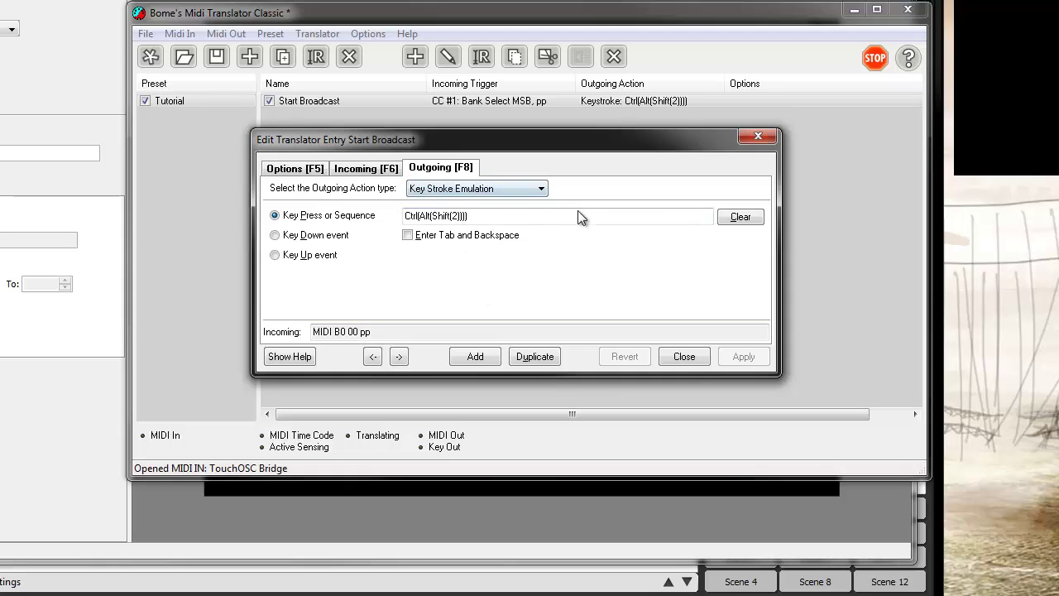
{"action": "left_click", "coordinate": [684, 357]}
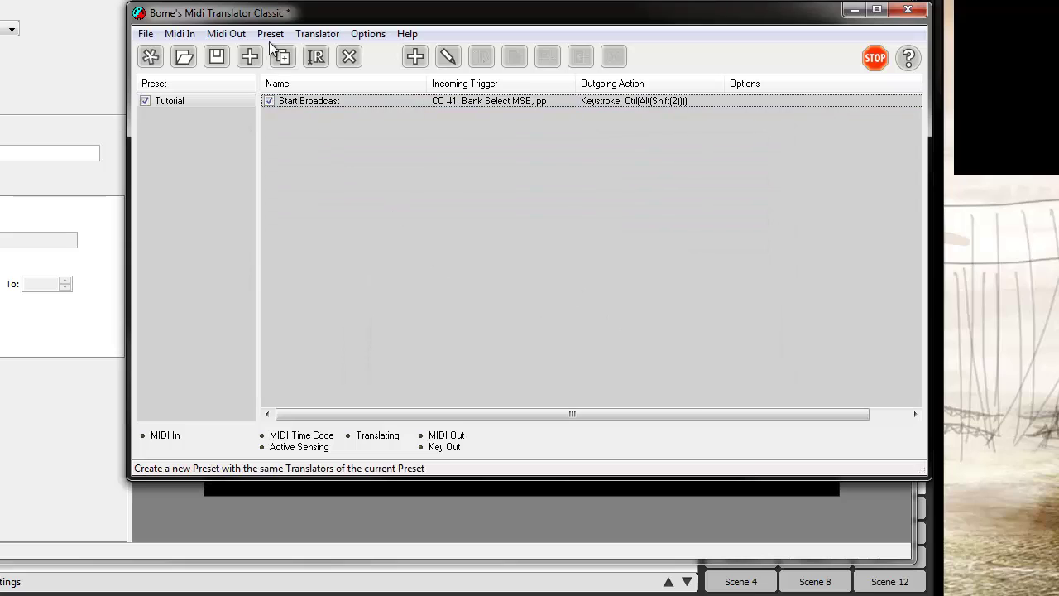
Step: Add two translators named Scene one and Scene two
{"action": "left_click", "coordinate": [415, 56]}
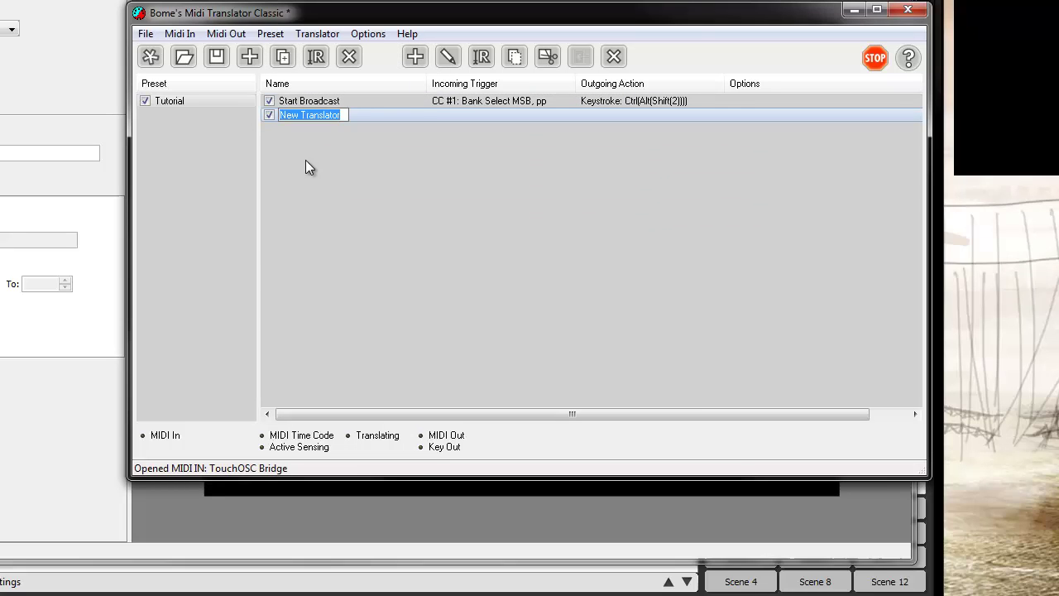
{"action": "type", "text": "Scene"}
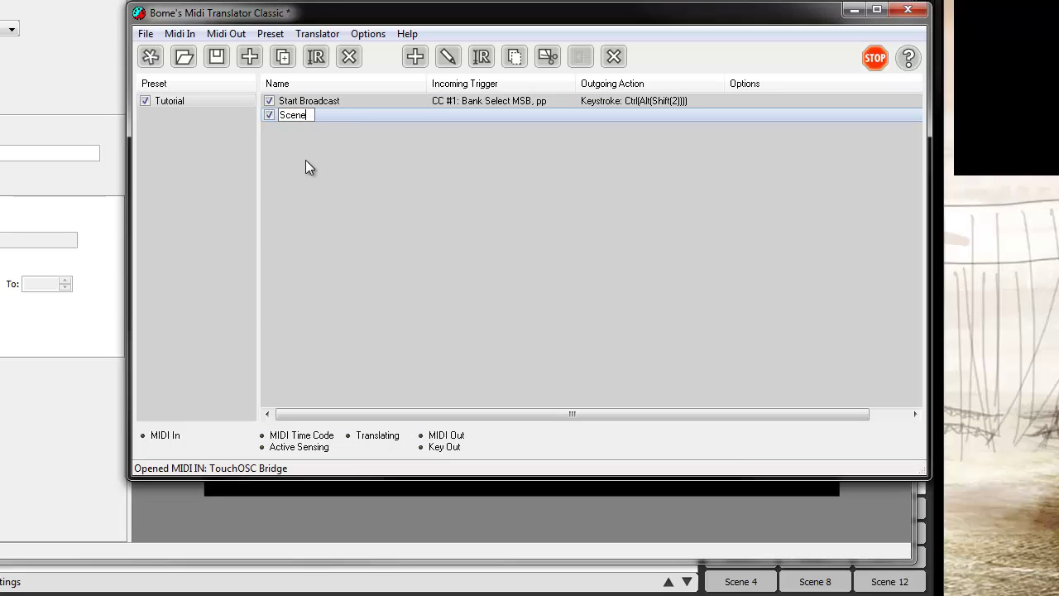
{"action": "type", "text": " one"}
{"action": "key", "text": "Return"}
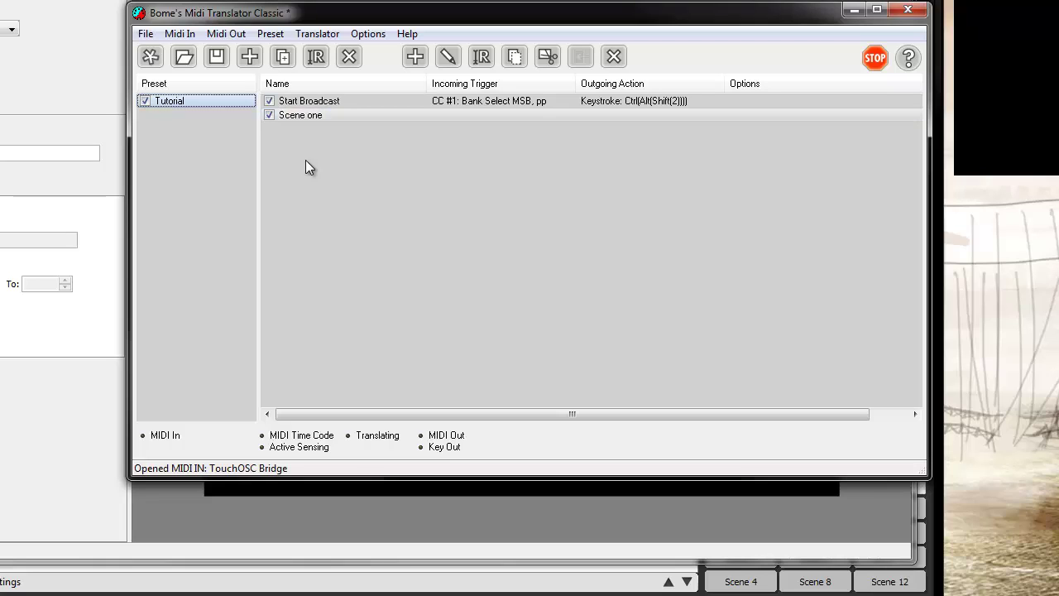
{"action": "key", "text": "Tab"}
{"action": "left_click", "coordinate": [320, 118]}
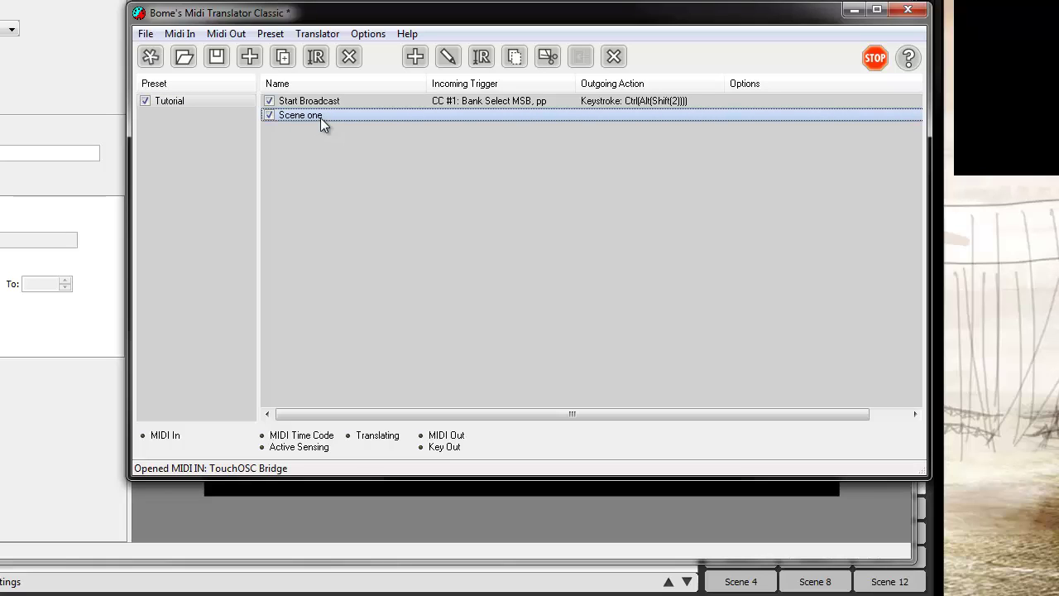
{"action": "left_click", "coordinate": [342, 166]}
{"action": "left_click", "coordinate": [415, 56]}
{"action": "type", "text": "Sc"}
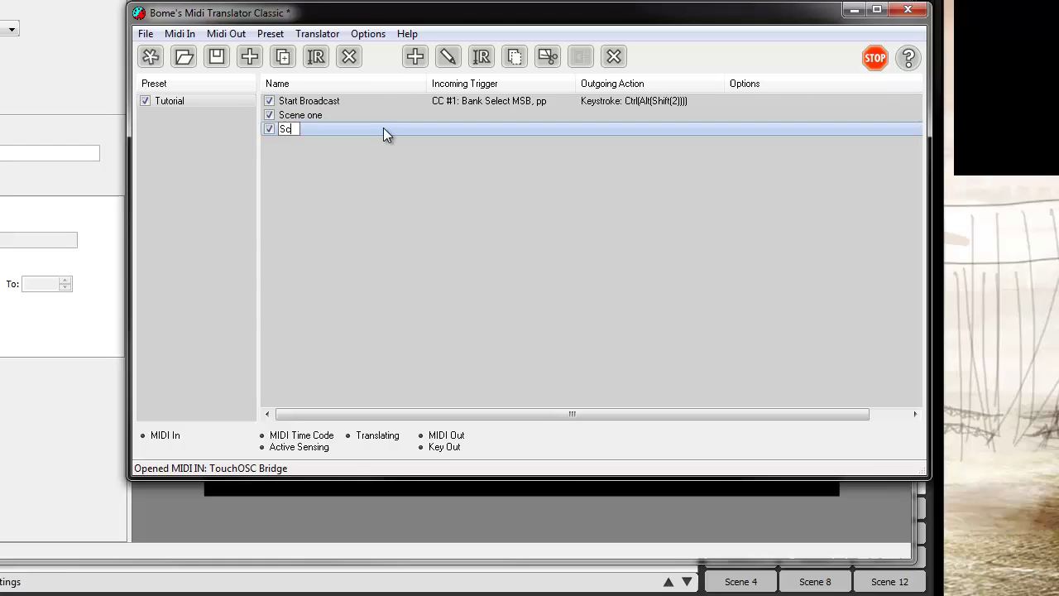
{"action": "type", "text": "ene two"}
{"action": "key", "text": "Return"}
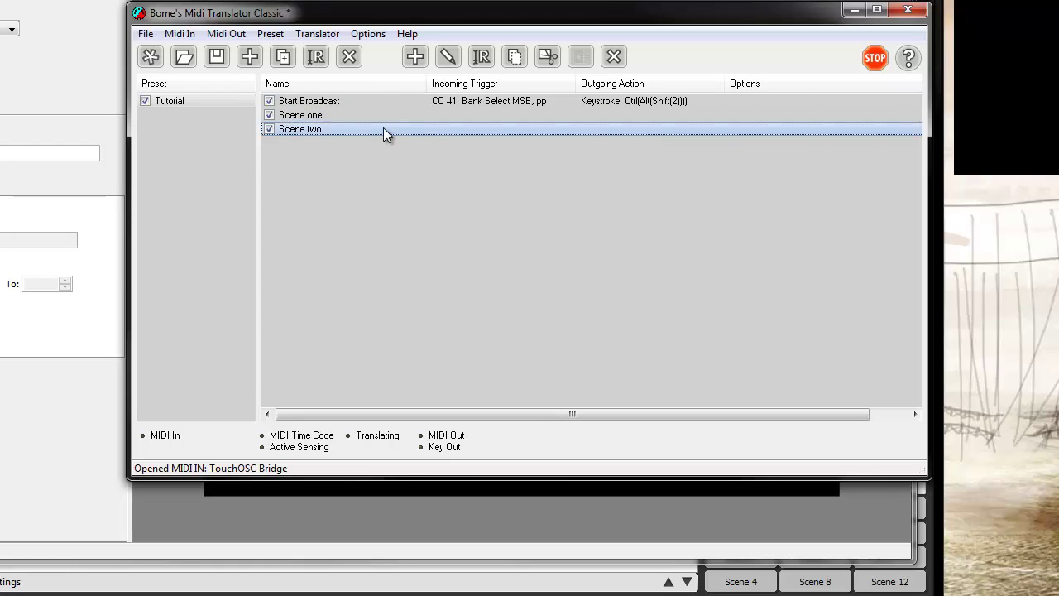
Step: Give Scene one a captured TouchOSC trigger and the Ctrl+Alt+Shift+F1 keystroke
{"action": "double_click", "coordinate": [373, 115]}
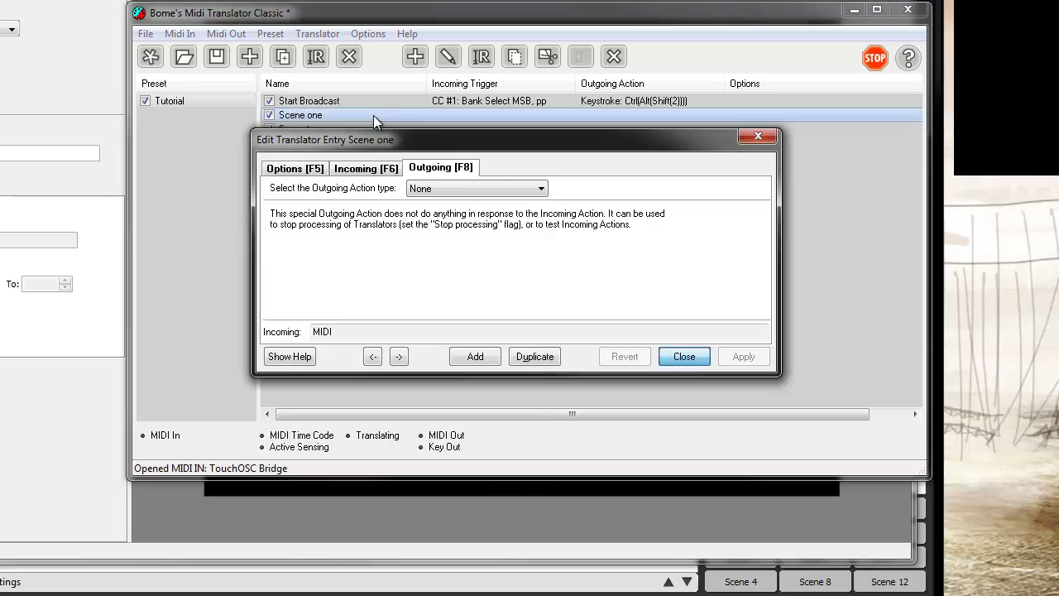
{"action": "left_click", "coordinate": [348, 168]}
{"action": "left_click", "coordinate": [691, 223]}
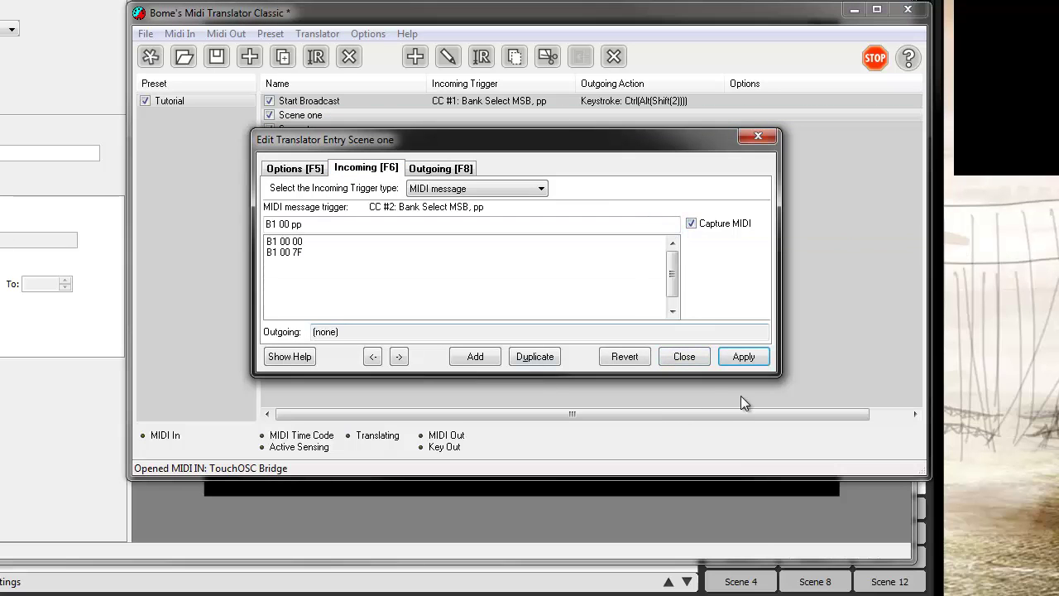
{"action": "left_click", "coordinate": [436, 170]}
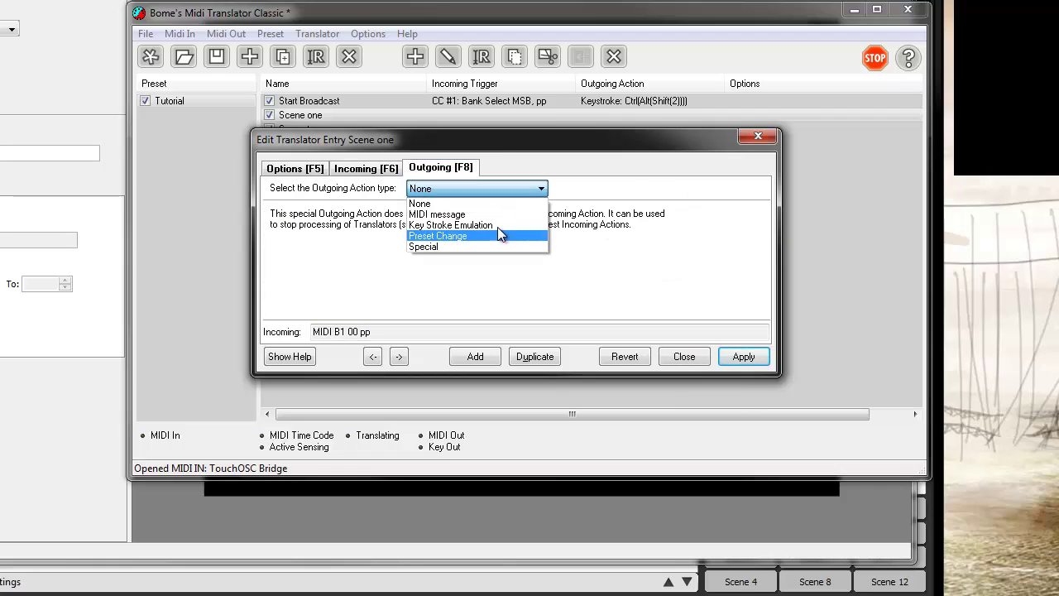
{"action": "left_click", "coordinate": [495, 226]}
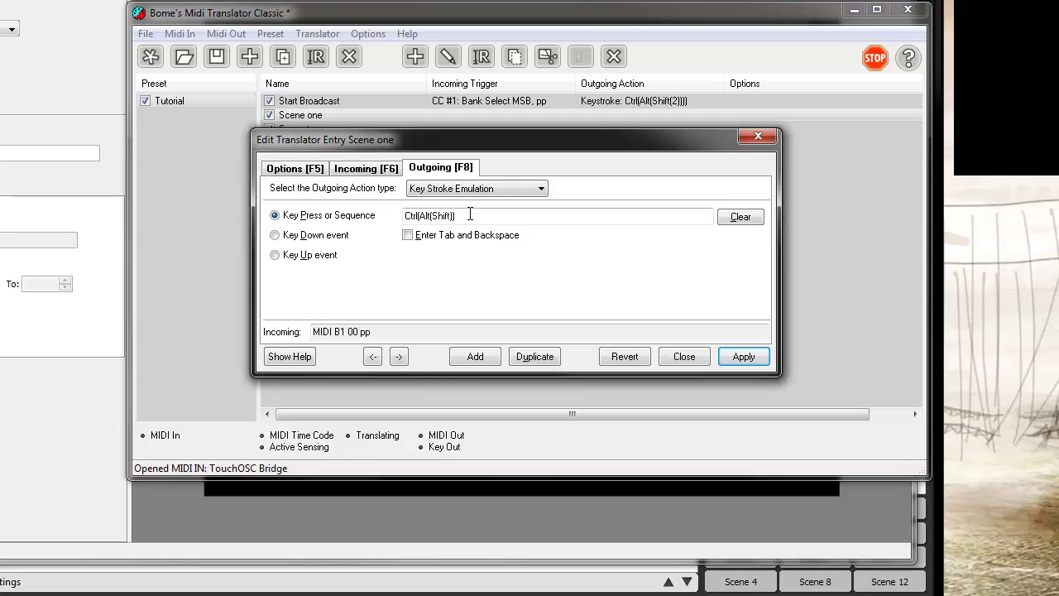
{"action": "left_click", "coordinate": [729, 356]}
{"action": "left_click", "coordinate": [692, 357]}
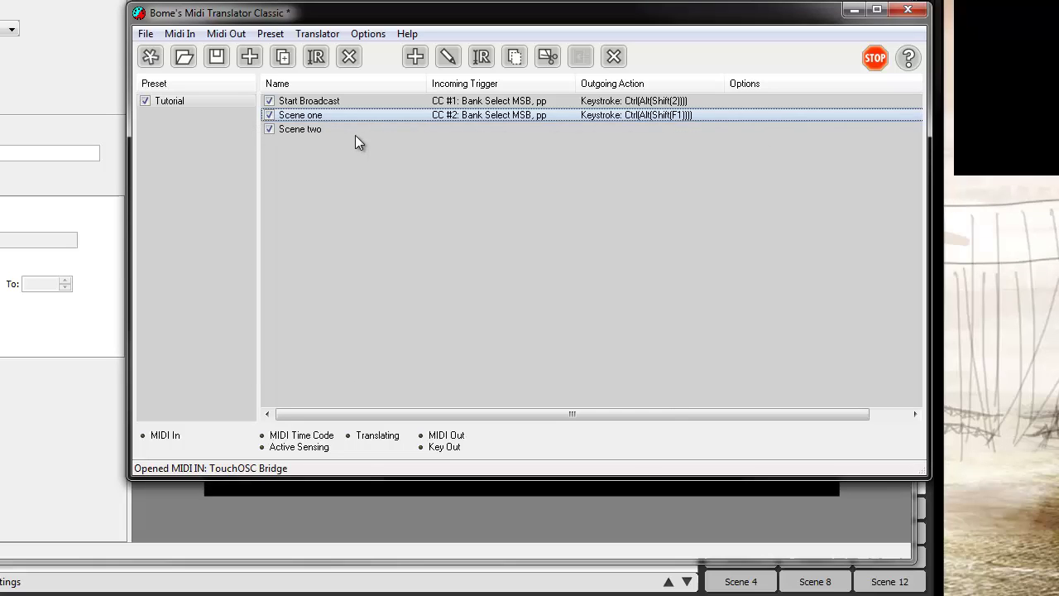
Step: Capture the TouchOSC message as Scene two's incoming trigger
{"action": "left_click", "coordinate": [354, 132]}
{"action": "right_click", "coordinate": [354, 132]}
{"action": "left_click", "coordinate": [439, 162]}
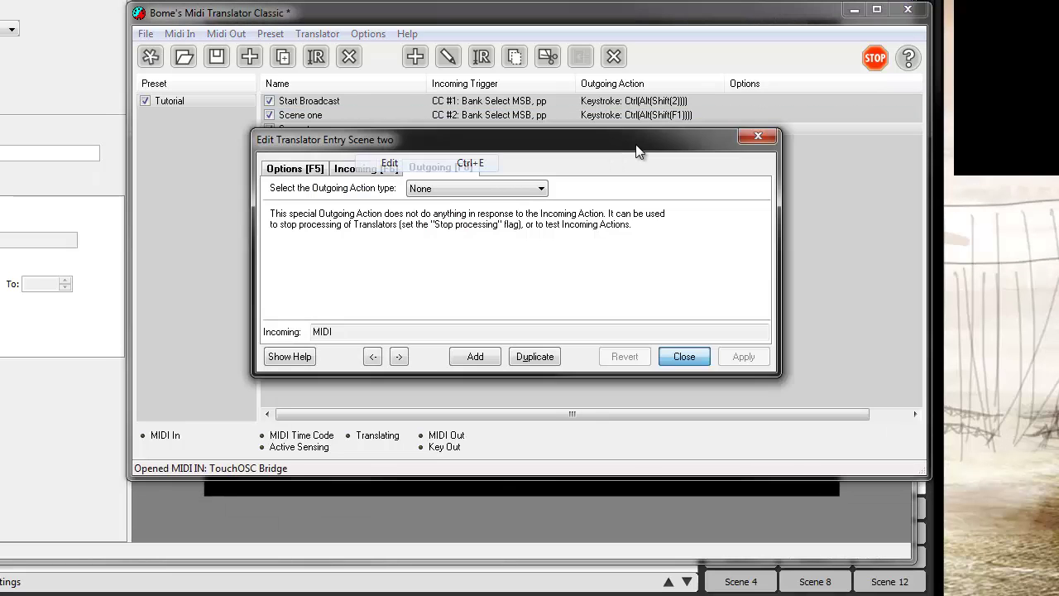
{"action": "left_click", "coordinate": [386, 170]}
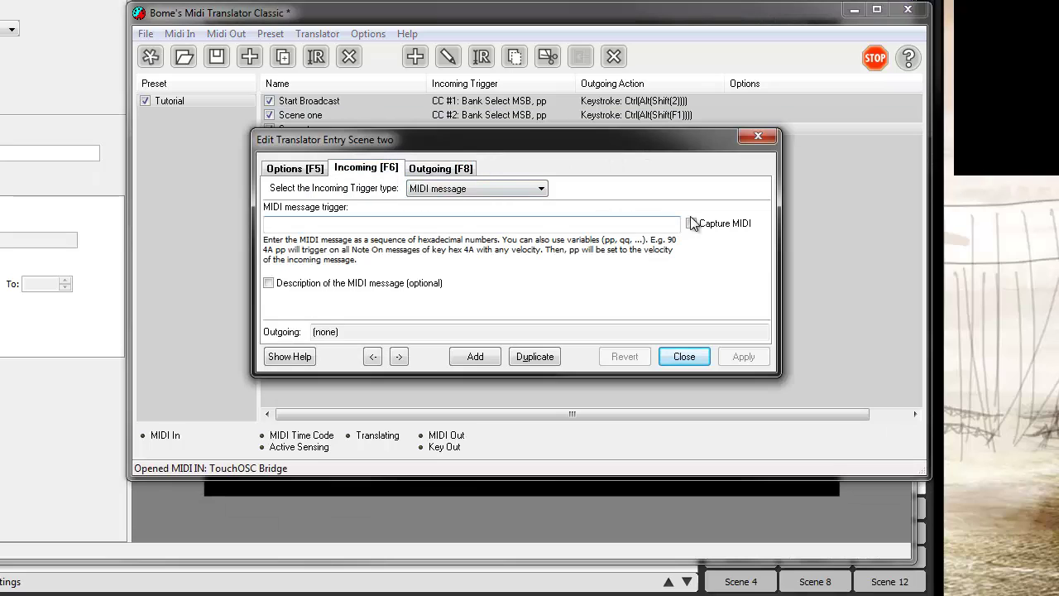
{"action": "left_click", "coordinate": [690, 223]}
{"action": "left_click", "coordinate": [472, 264]}
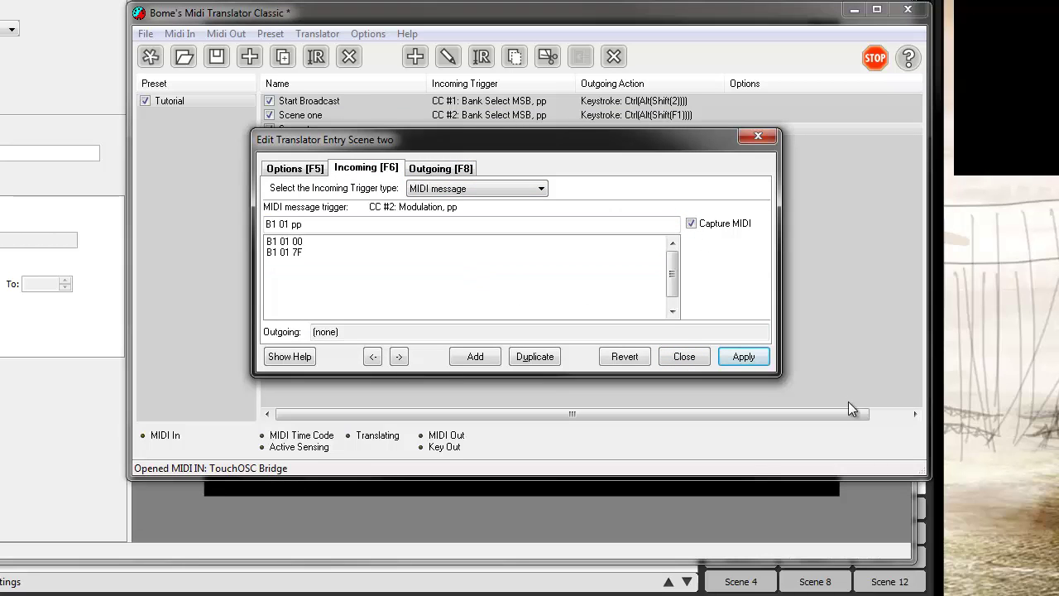
Step: Make Scene two send the Ctrl+Alt+Shift+F2 keystroke, apply, and close
{"action": "left_click", "coordinate": [450, 169]}
{"action": "left_click", "coordinate": [503, 189]}
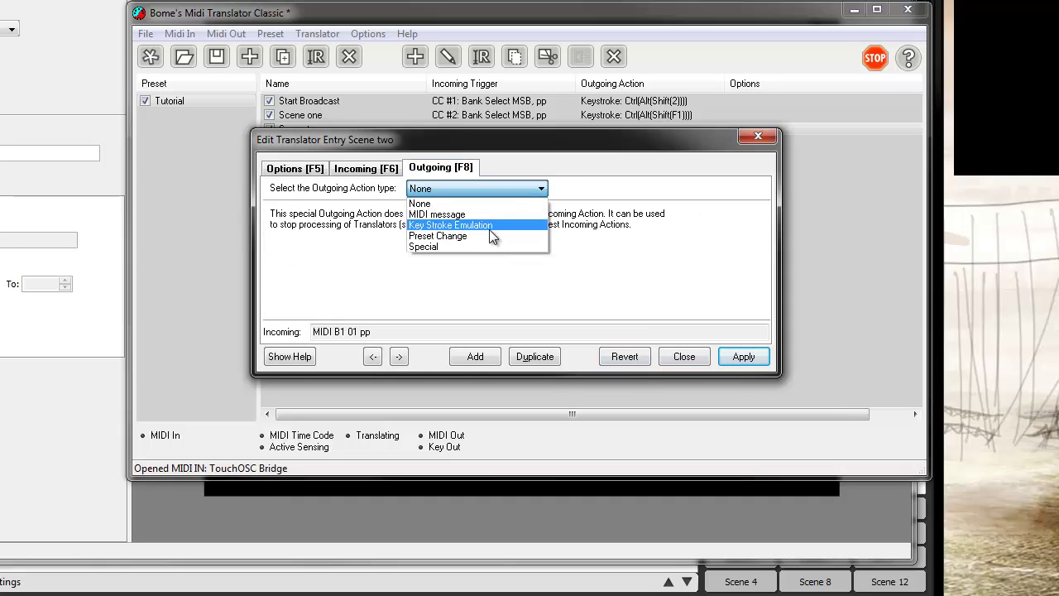
{"action": "left_click", "coordinate": [489, 229]}
{"action": "left_click", "coordinate": [437, 216]}
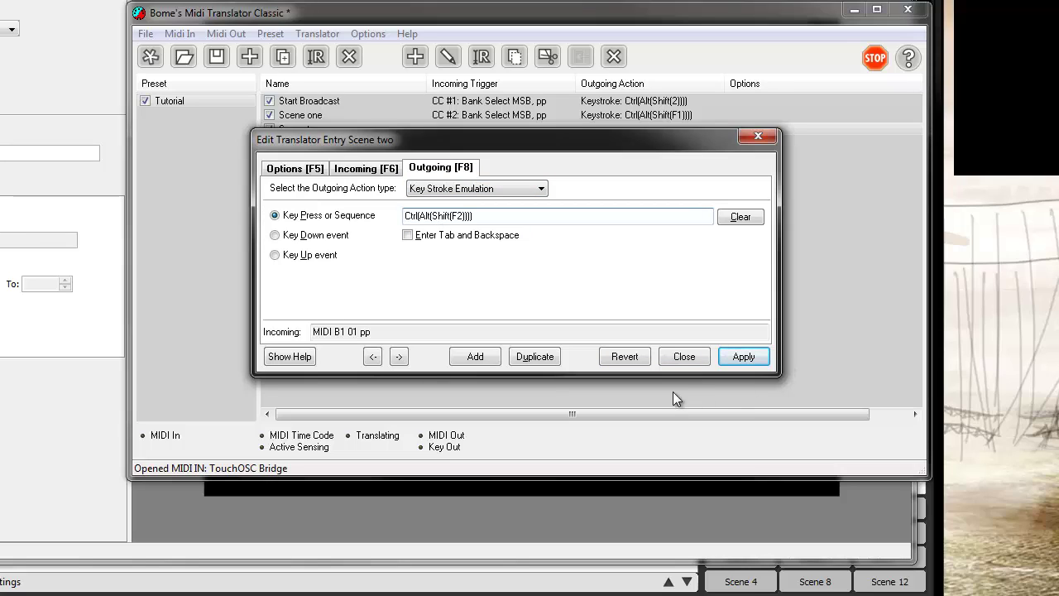
{"action": "left_click", "coordinate": [736, 354]}
{"action": "left_click", "coordinate": [685, 356]}
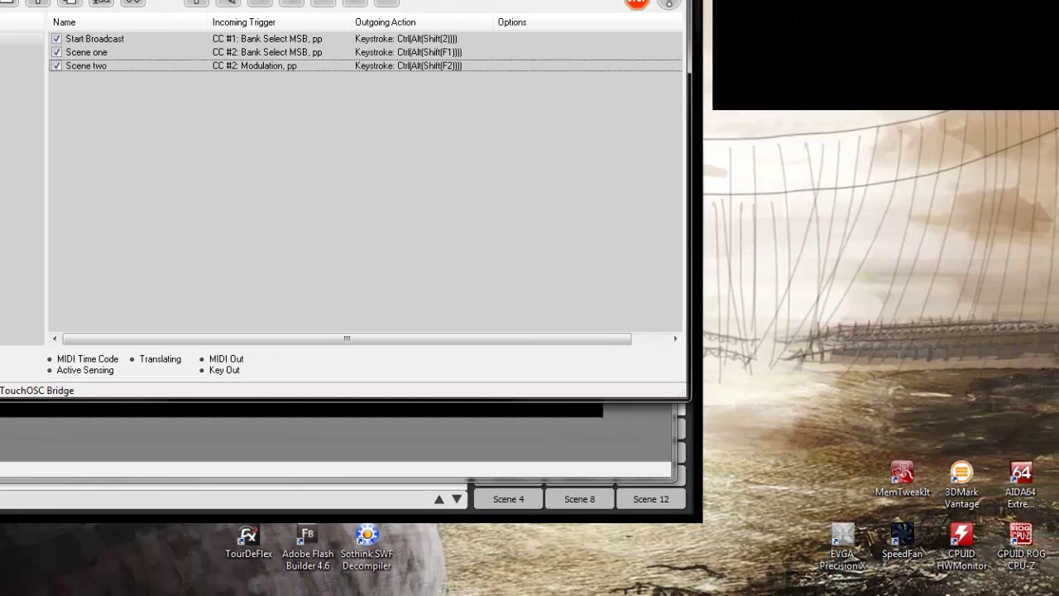
Step: Save the project as tutorial in Documents and dismiss the confirmation
{"action": "key", "text": "Return"}
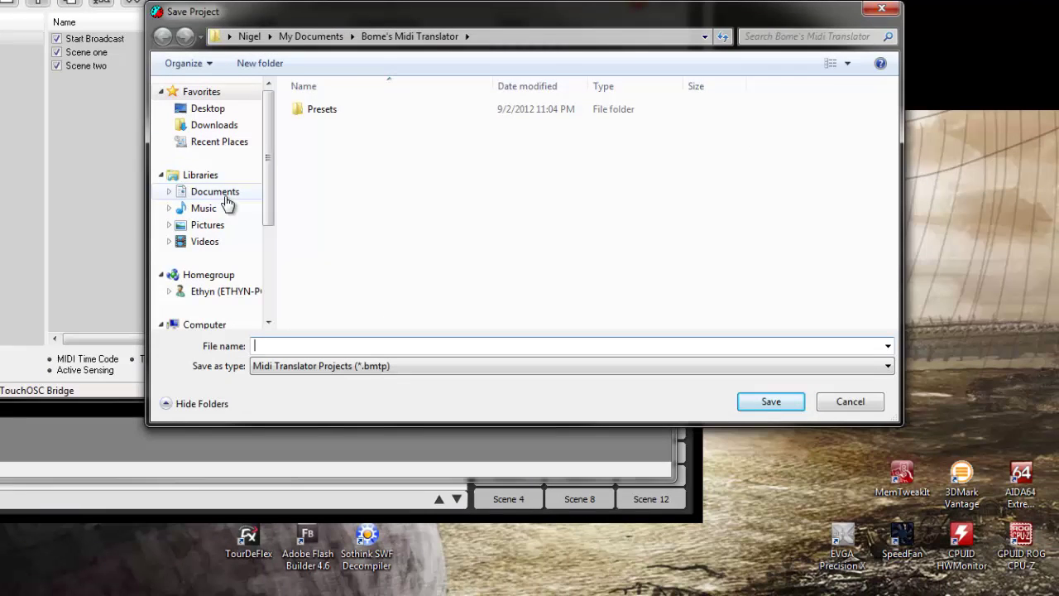
{"action": "left_click", "coordinate": [225, 199]}
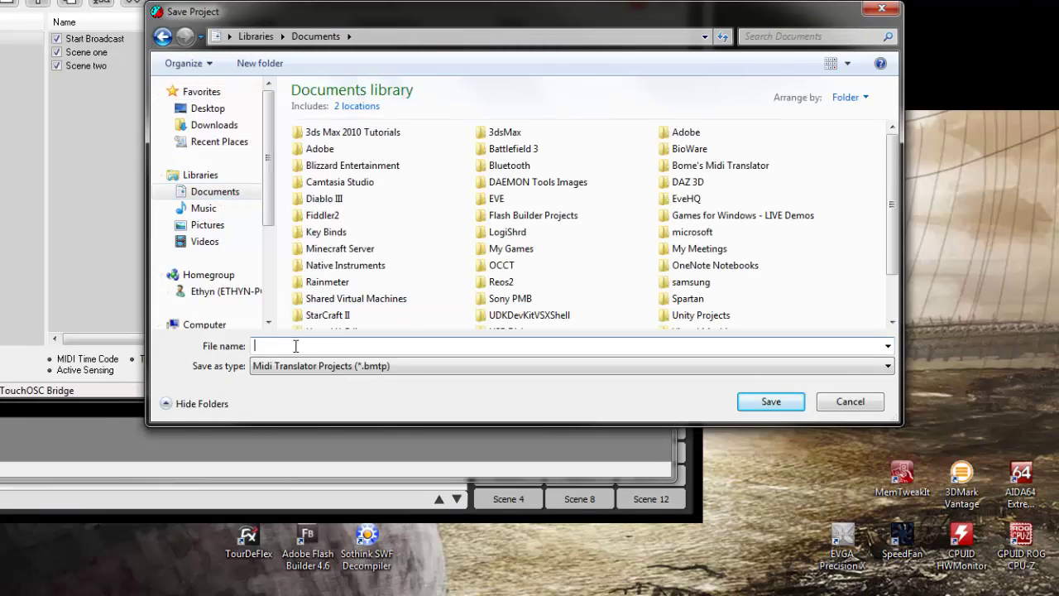
{"action": "type", "text": "tutorial"}
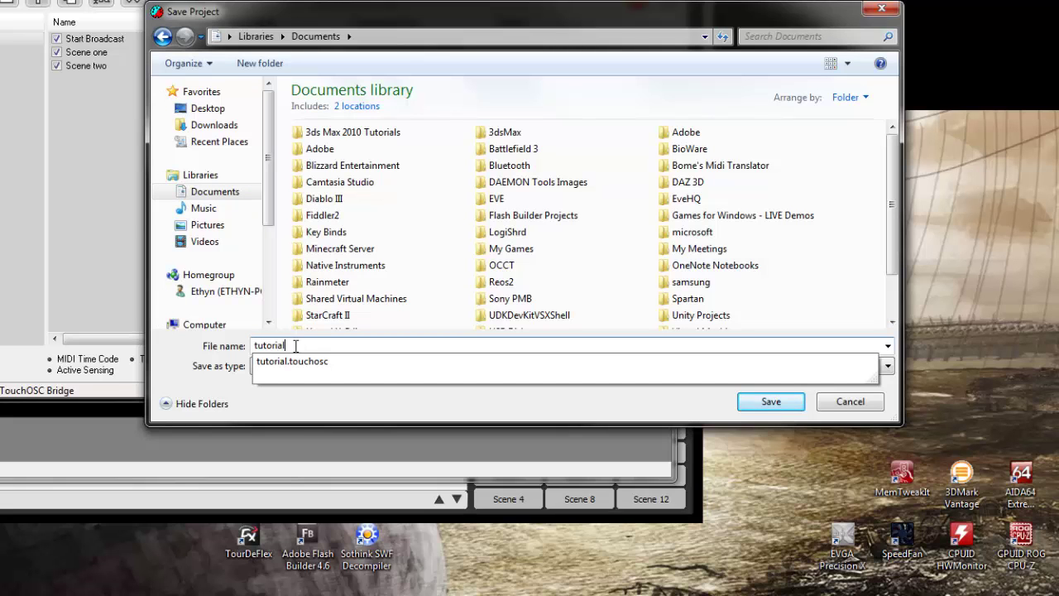
{"action": "key", "text": "Return"}
{"action": "left_click", "coordinate": [306, 212]}
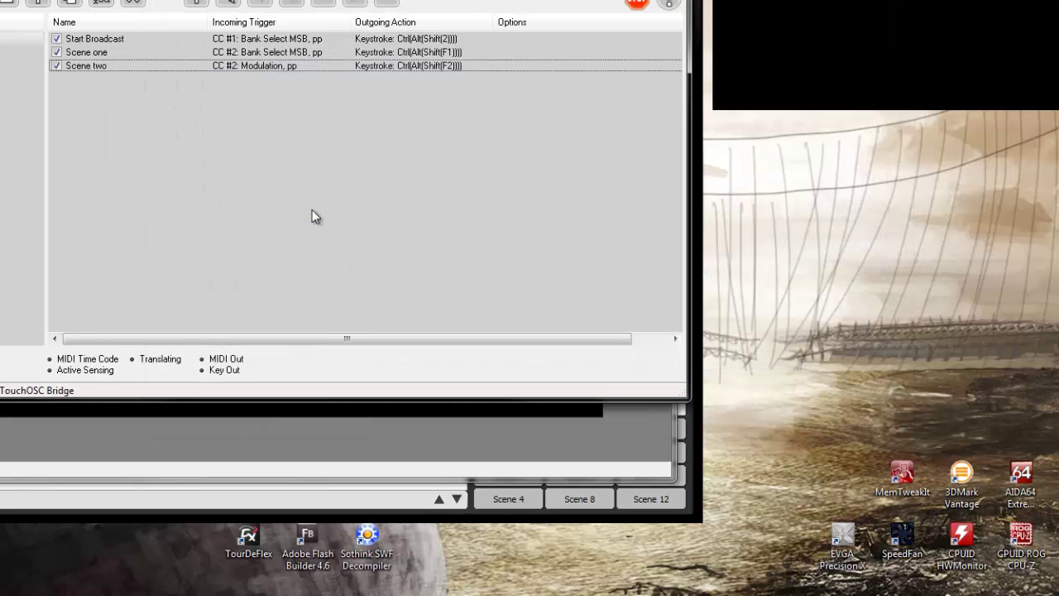
{"action": "left_click_drag", "start_coordinate": [555, 23], "coordinate": [575, 22]}
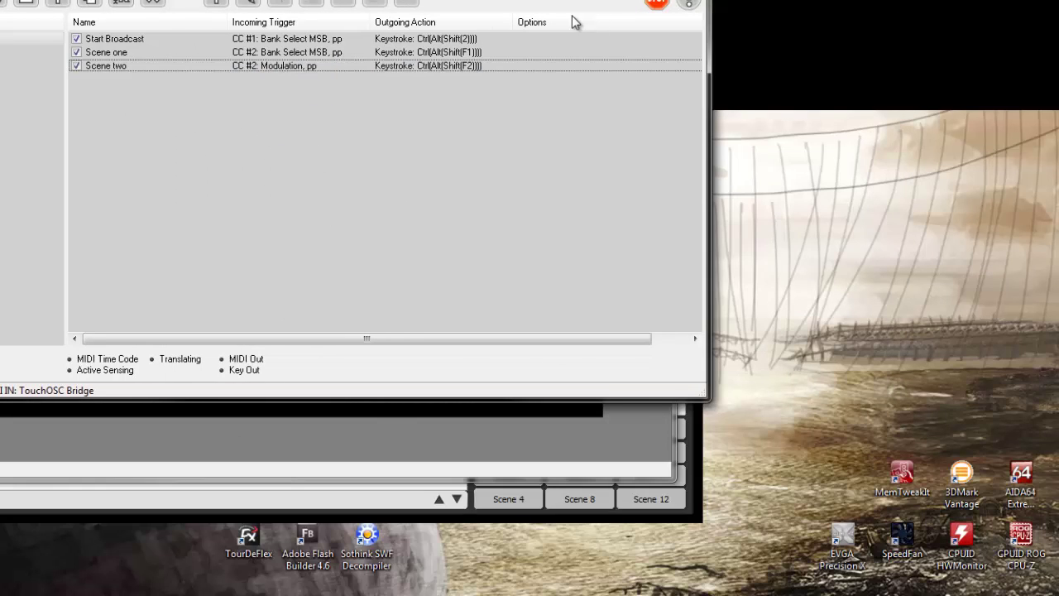
Step: Bring XSplit Broadcaster to the front from the hidden tray programs
{"action": "left_click", "coordinate": [307, 406]}
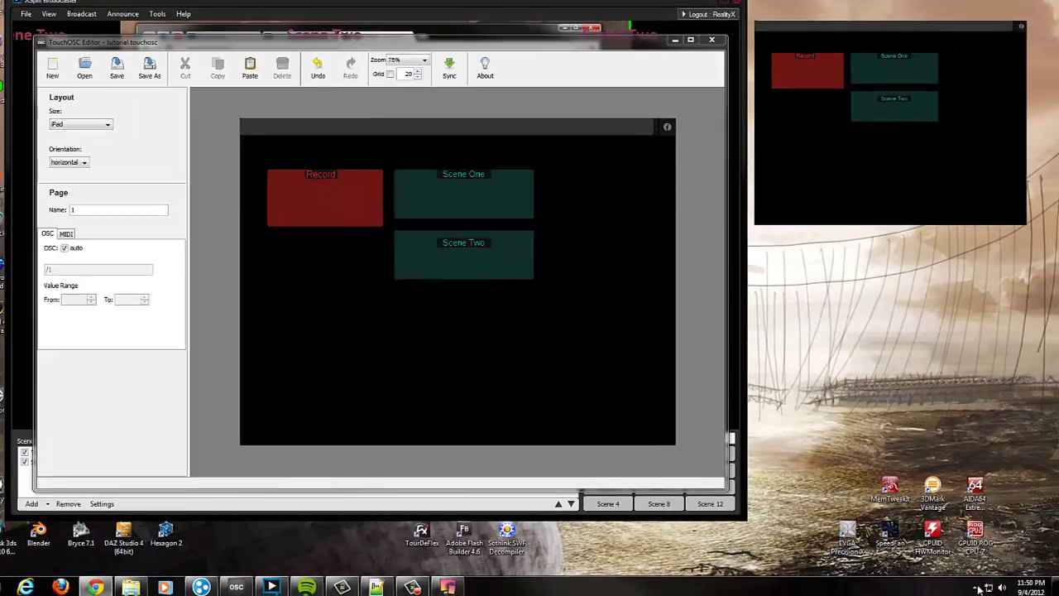
{"action": "left_click", "coordinate": [1021, 595]}
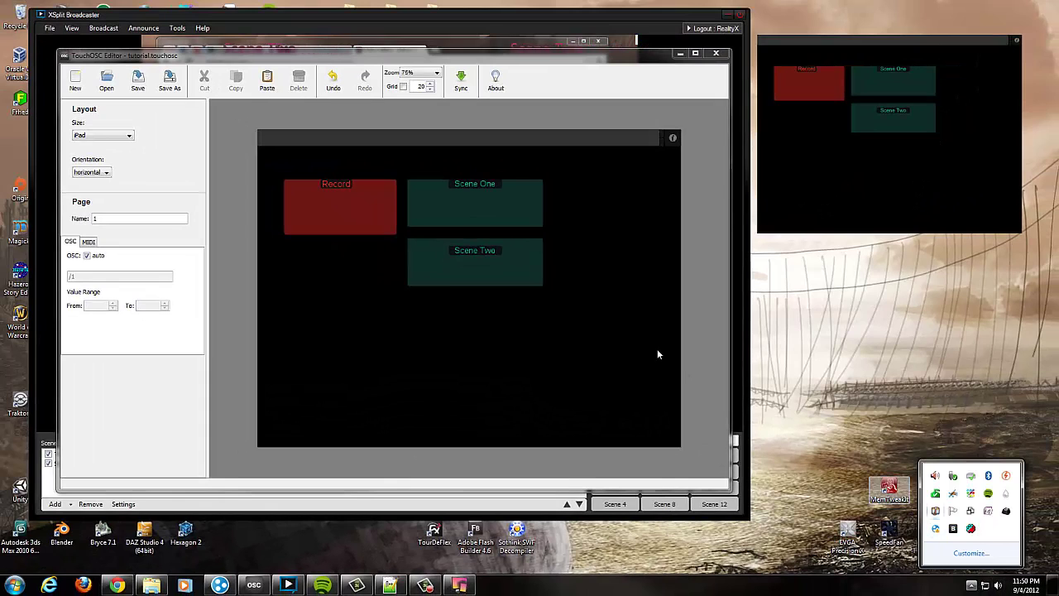
{"action": "left_click", "coordinate": [600, 15]}
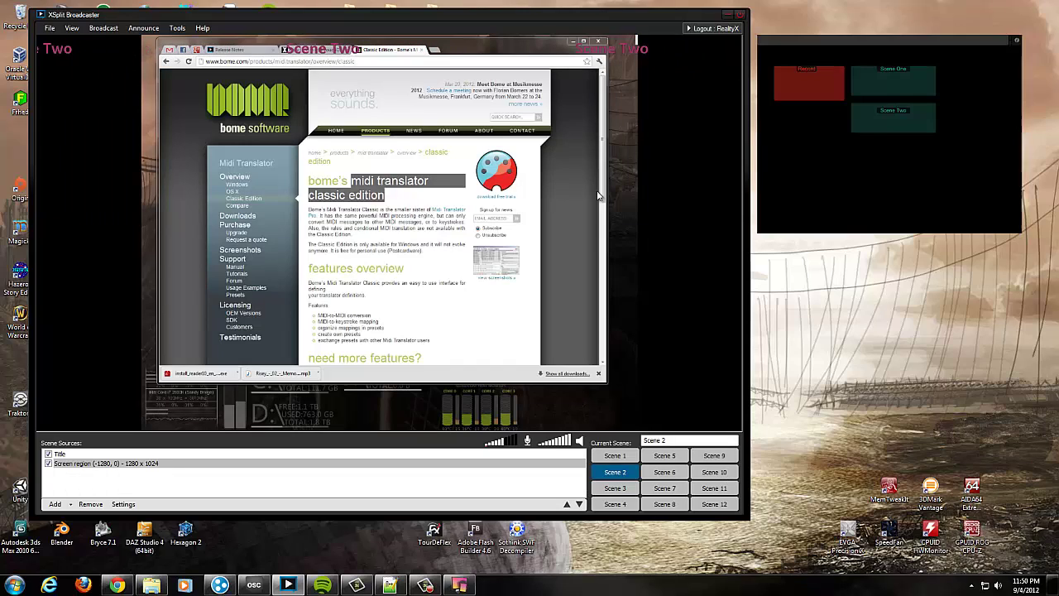
Step: Toggle between Scene 1 and Scene 2 twice, then start local recording with Ctrl+R
{"action": "key", "text": "ctrl+1"}
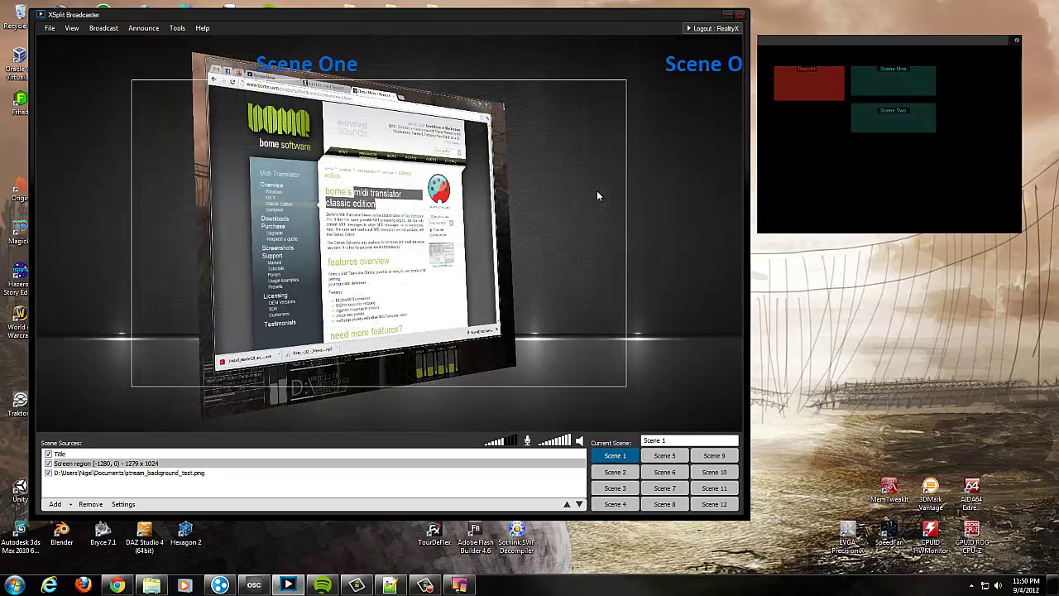
{"action": "key", "text": "ctrl+2"}
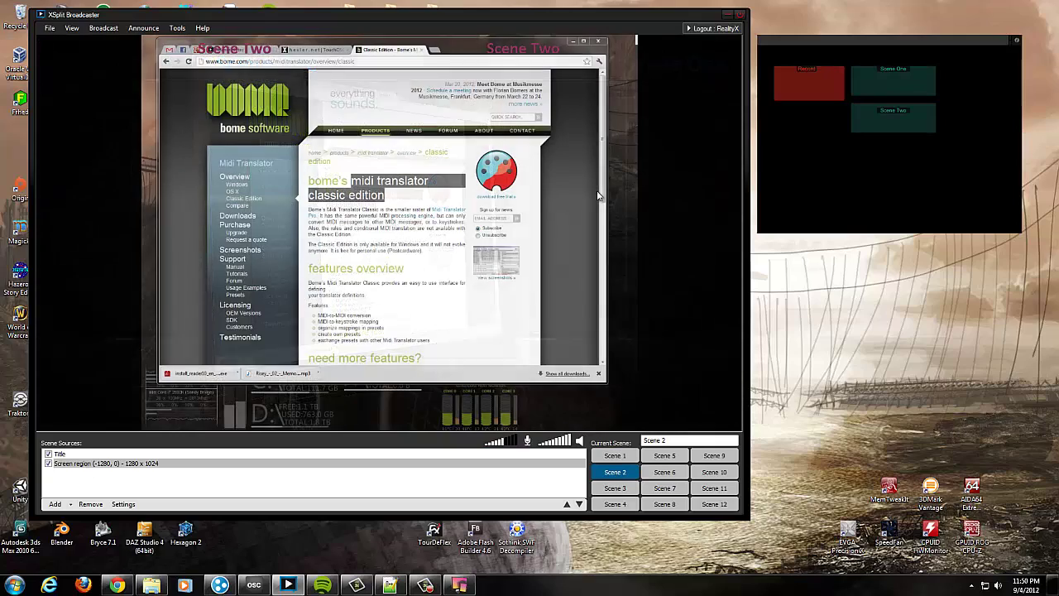
{"action": "key", "text": "ctrl+1"}
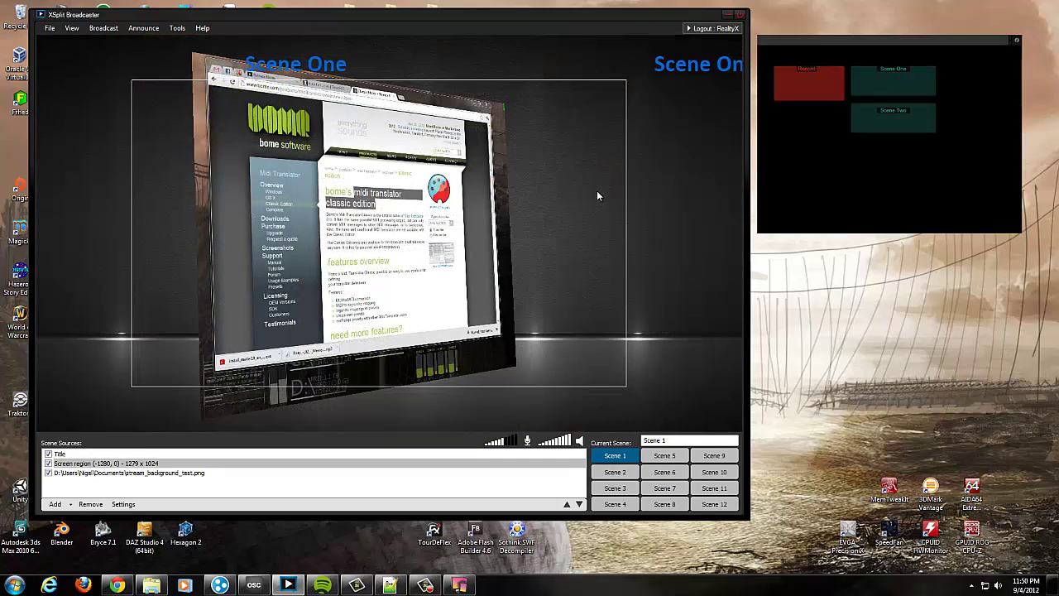
{"action": "key", "text": "ctrl+2"}
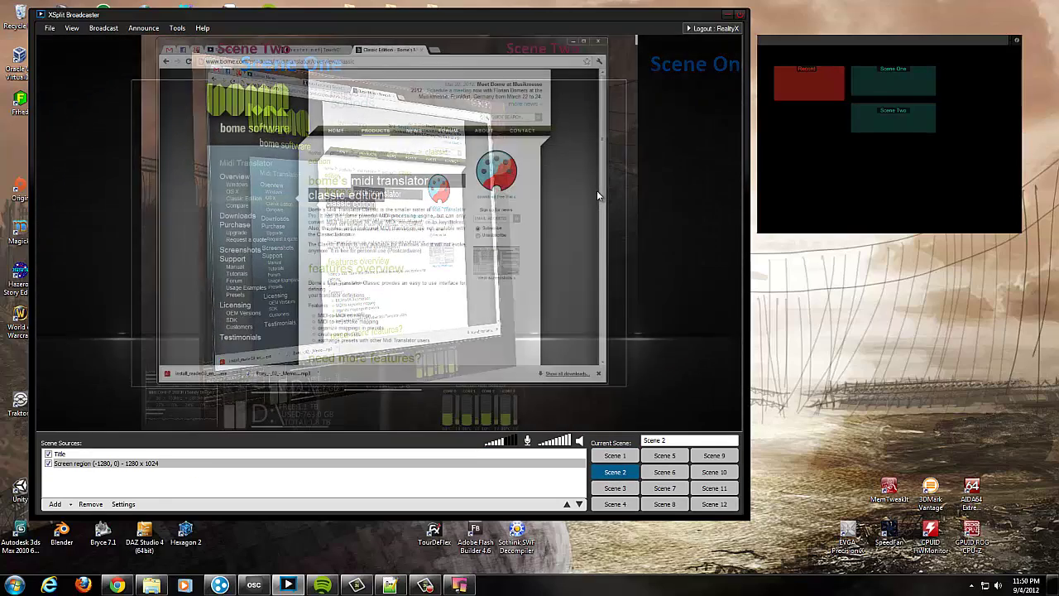
{"action": "key", "text": "ctrl+r"}
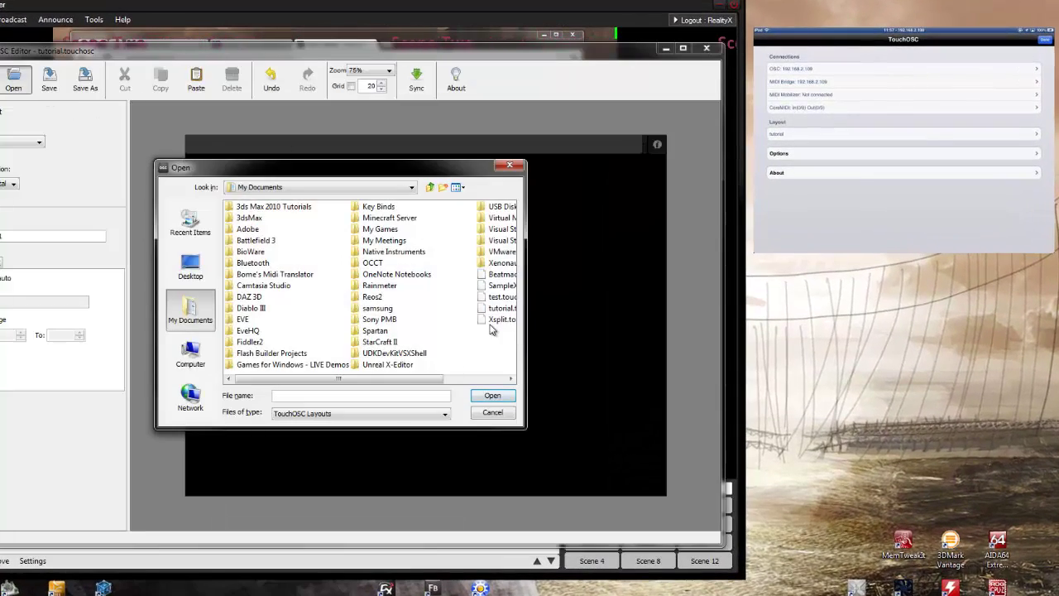
Step: Open Xsplit.touchosc, sync it to the iPad, stop syncing, and minimise the editor
{"action": "left_click", "coordinate": [493, 320]}
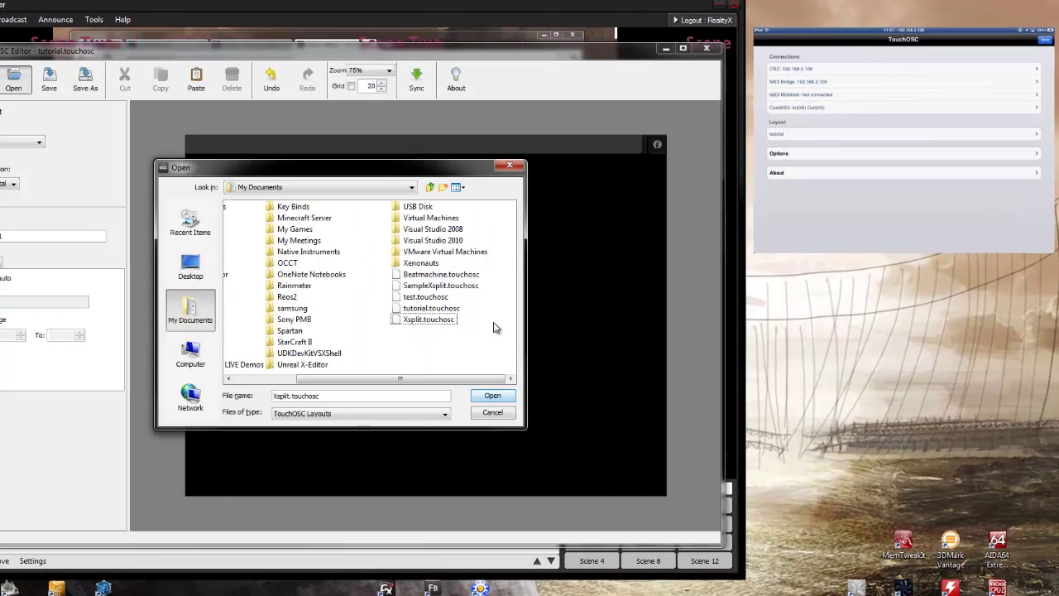
{"action": "left_click", "coordinate": [492, 395]}
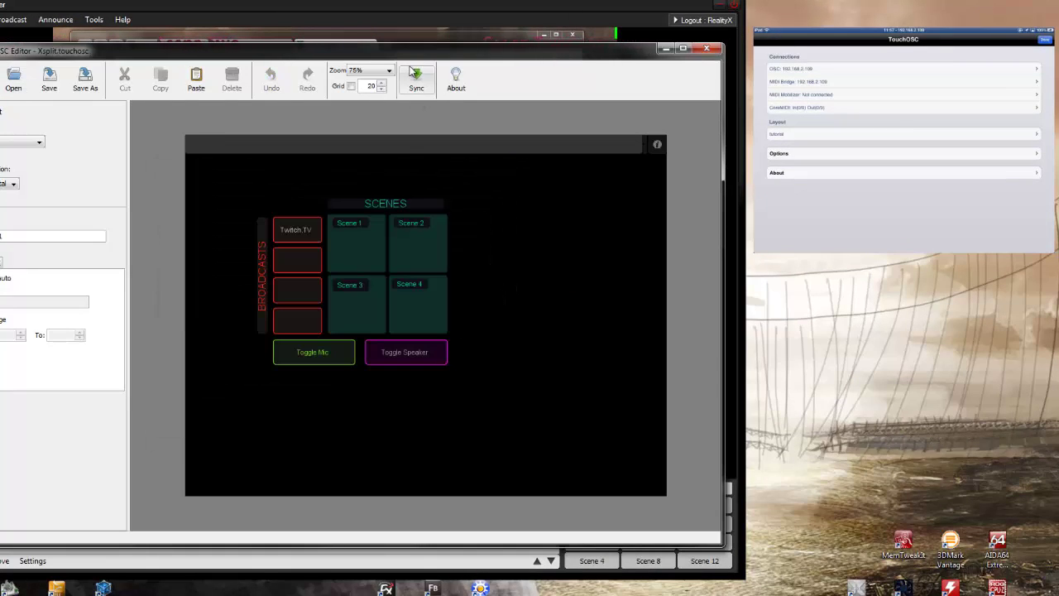
{"action": "left_click", "coordinate": [417, 83]}
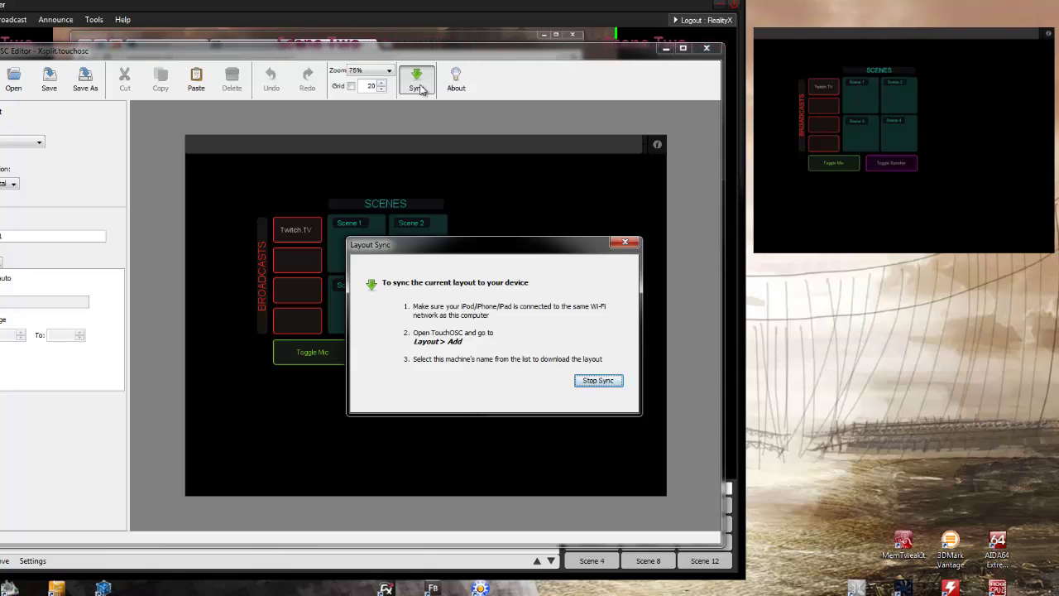
{"action": "left_click", "coordinate": [608, 383]}
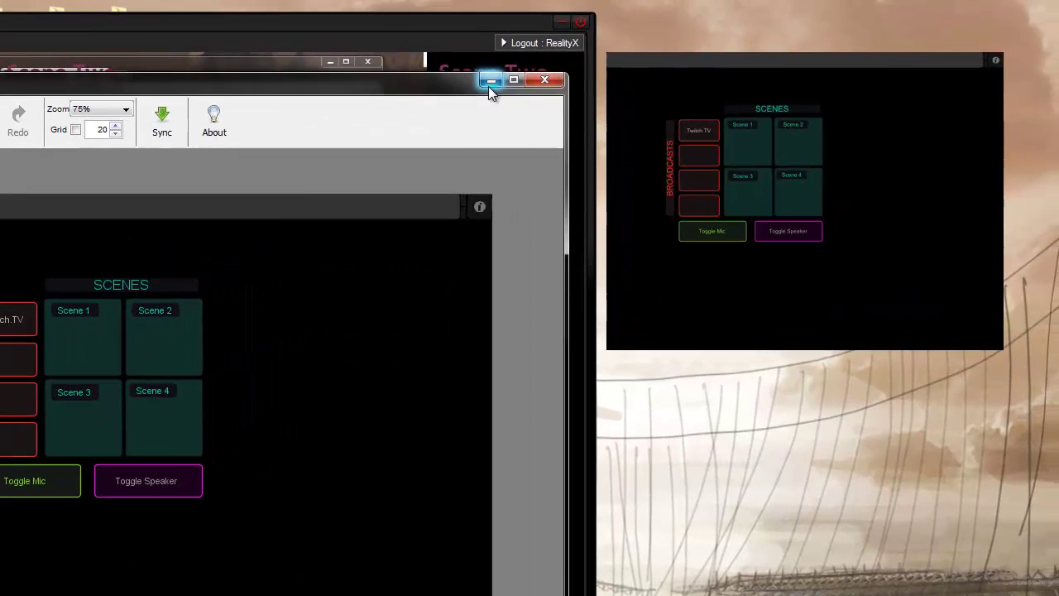
{"action": "left_click", "coordinate": [666, 48]}
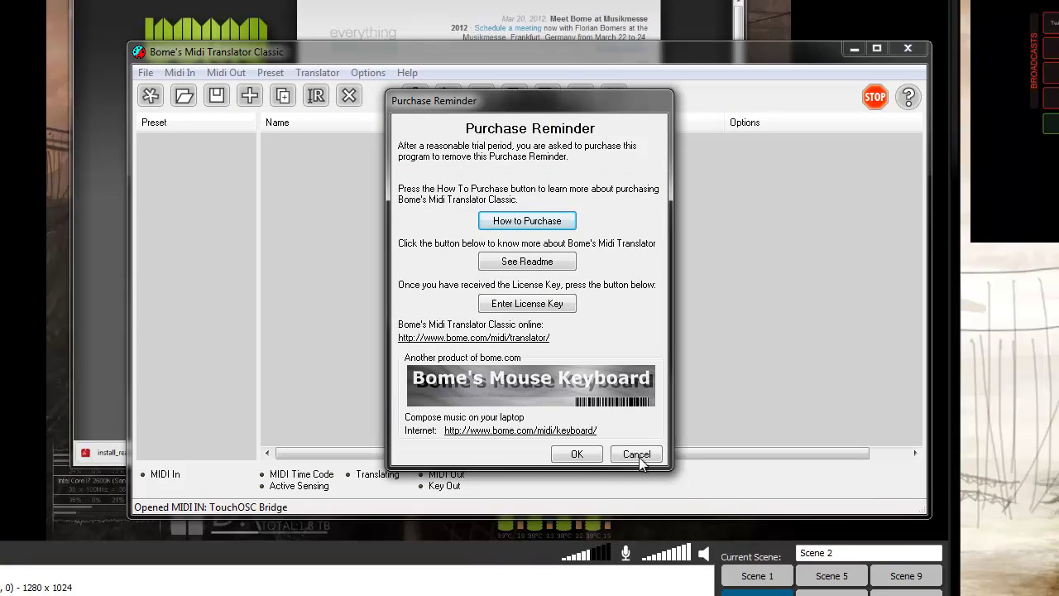
Step: Dismiss the purchase reminder, open Xsplit.bmtp from Documents, and minimise the translator
{"action": "left_click", "coordinate": [577, 454]}
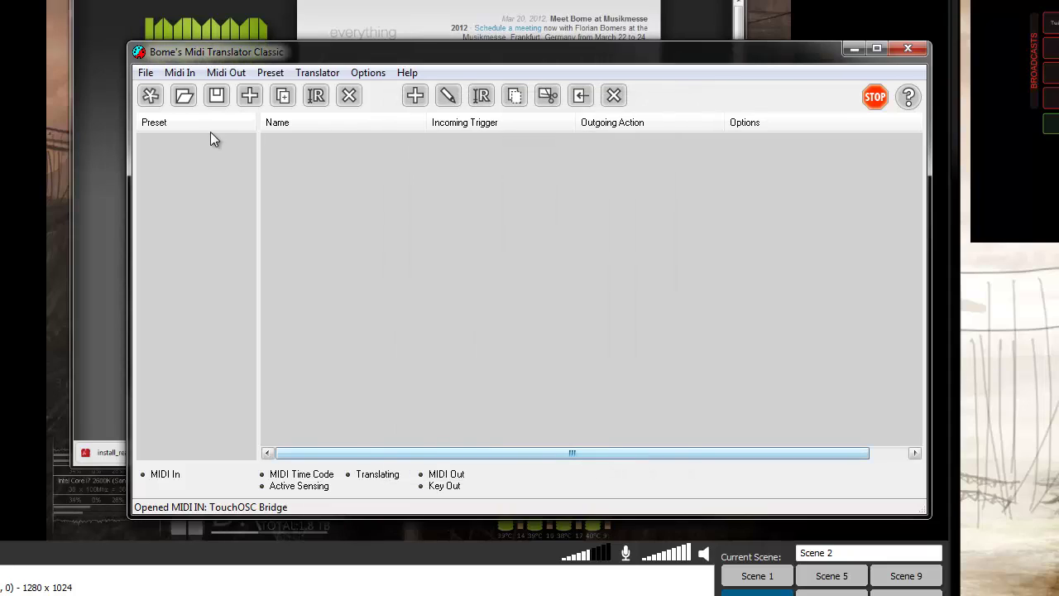
{"action": "left_click", "coordinate": [184, 95]}
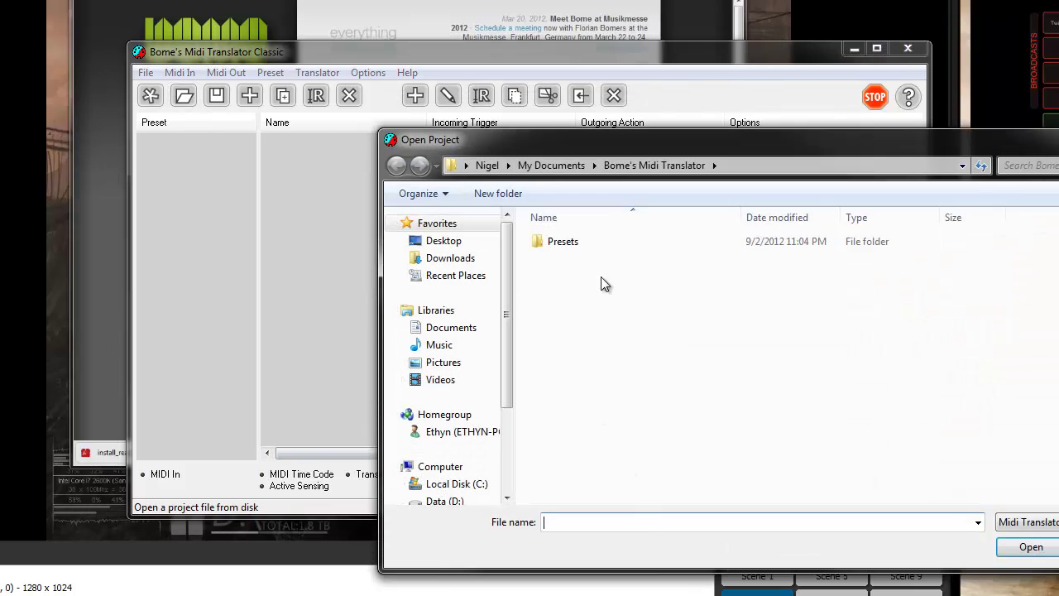
{"action": "left_click", "coordinate": [453, 329]}
{"action": "scroll", "coordinate": [455, 347], "scroll_direction": "down", "scroll_amount": 3}
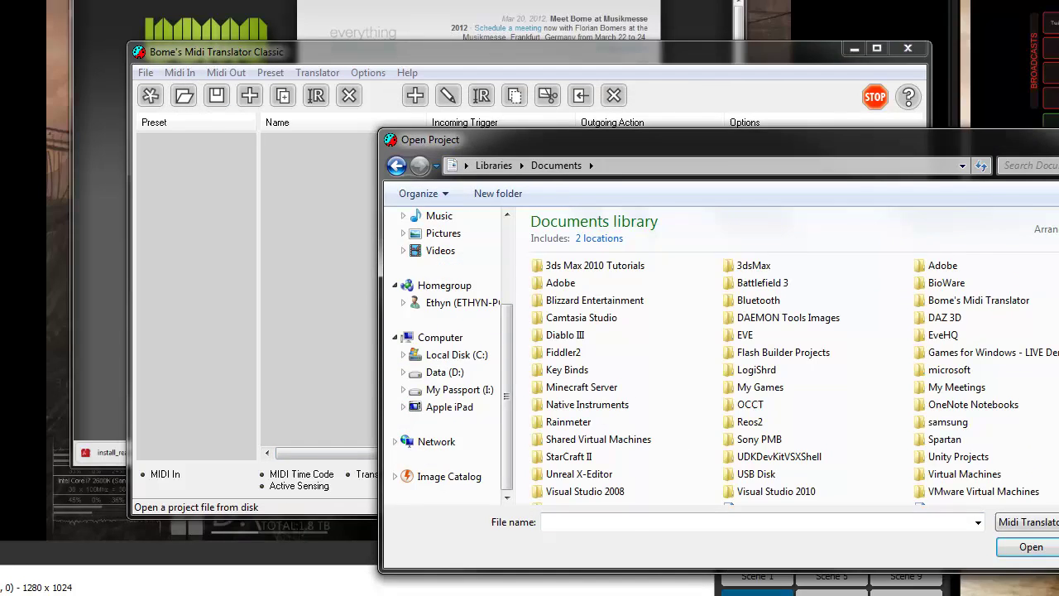
{"action": "scroll", "coordinate": [745, 373], "scroll_direction": "down", "scroll_amount": 1}
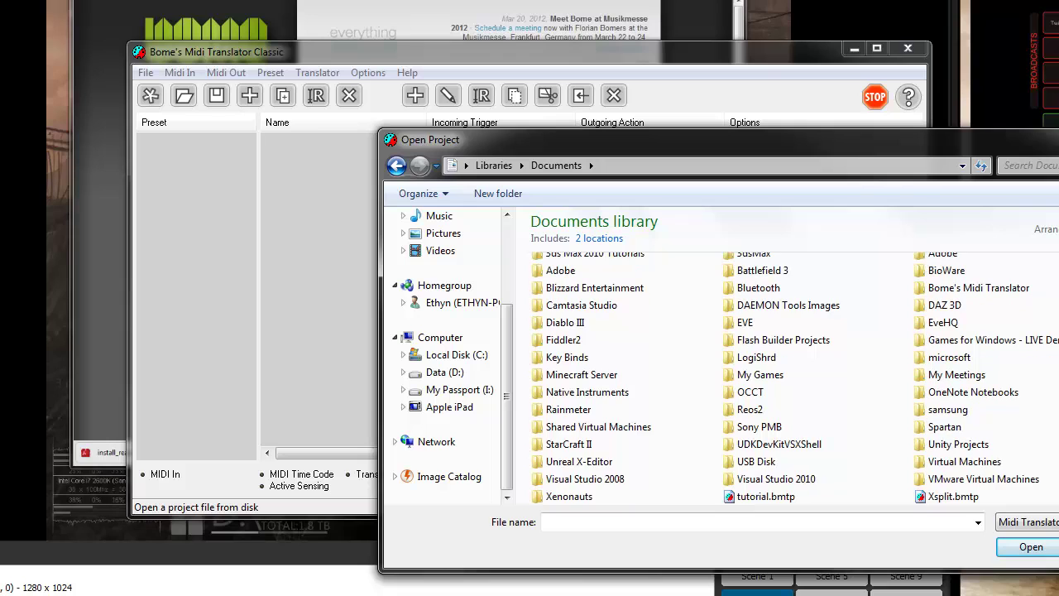
{"action": "left_click", "coordinate": [953, 497]}
{"action": "left_click", "coordinate": [1046, 553]}
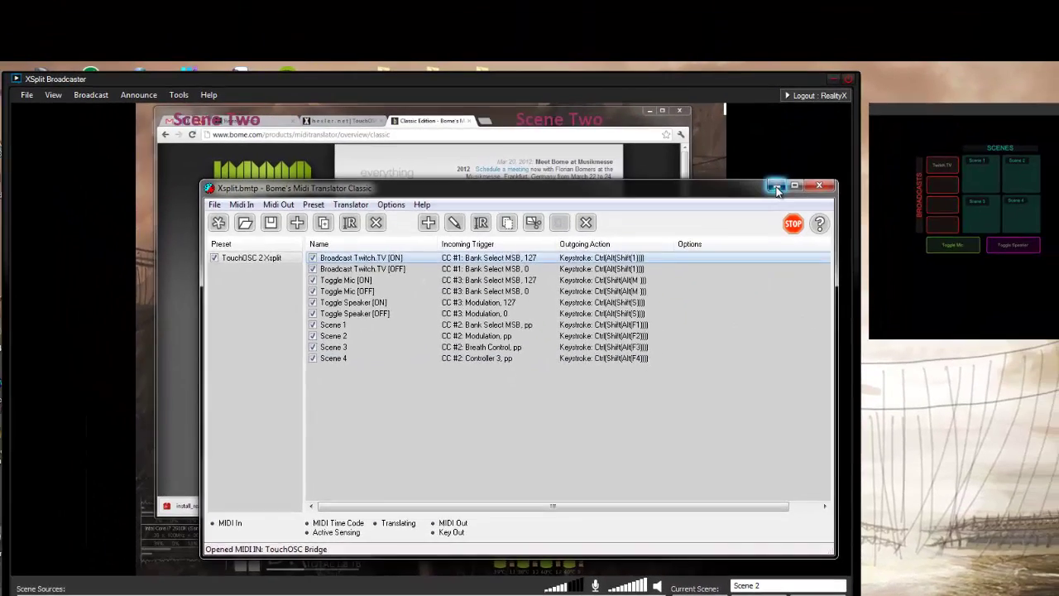
{"action": "left_click", "coordinate": [856, 53]}
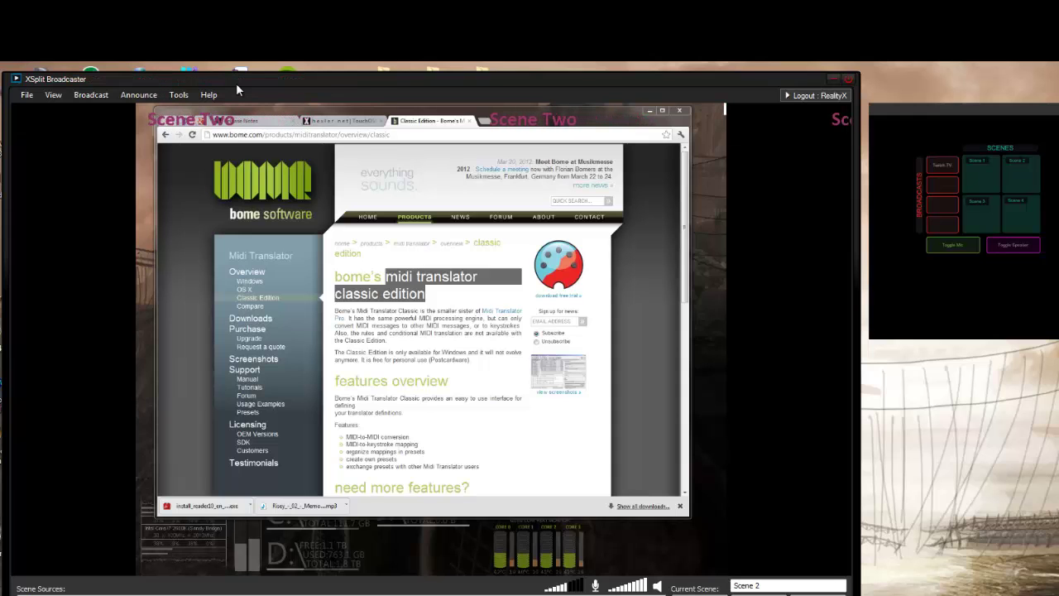
Step: Switch to Scenes 1, 2, 3, then back to 1, and toggle mic and speaker muting
{"action": "key", "text": "ctrl+1"}
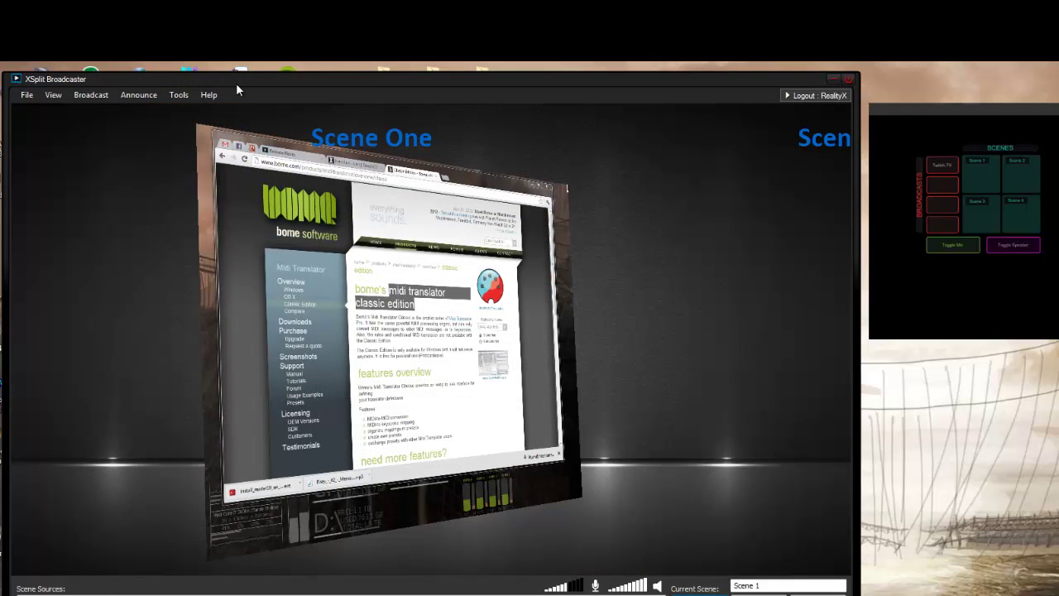
{"action": "key", "text": "ctrl+2"}
{"action": "key", "text": "ctrl+3"}
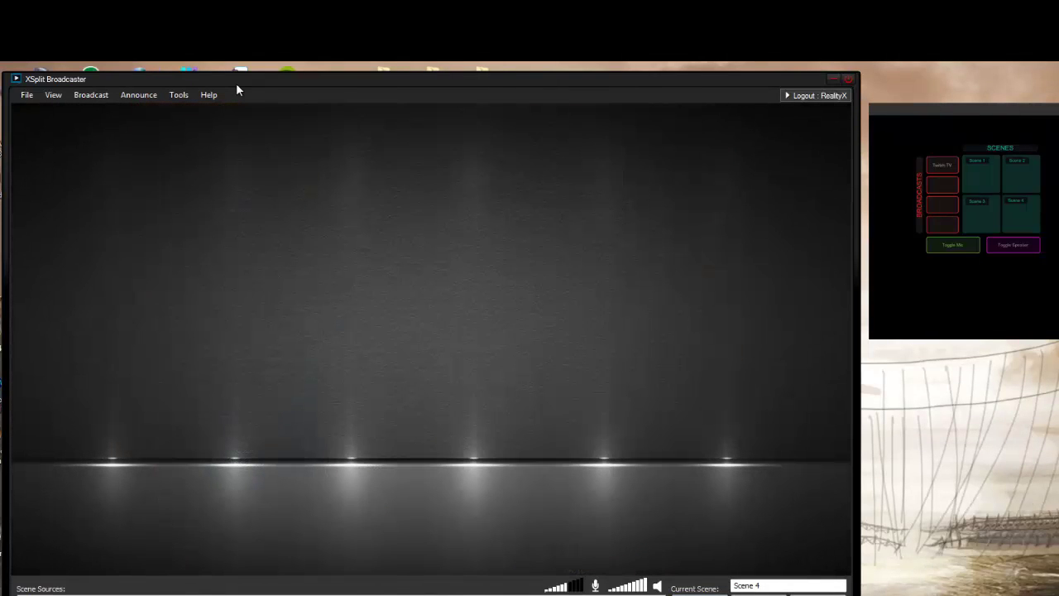
{"action": "key", "text": "ctrl+1"}
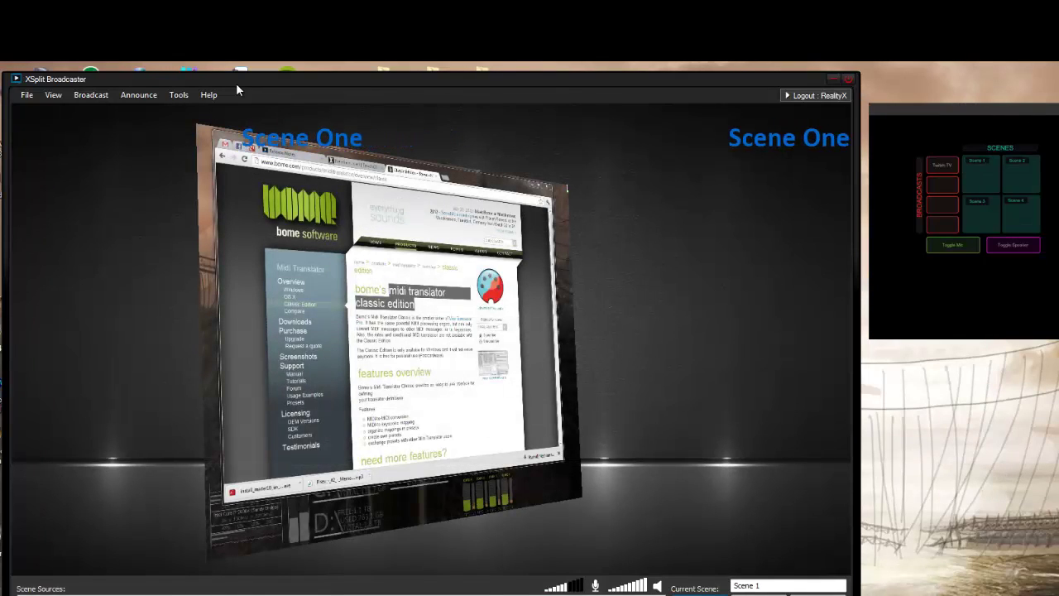
{"action": "key", "text": "ctrl+m"}
{"action": "key", "text": "ctrl+m"}
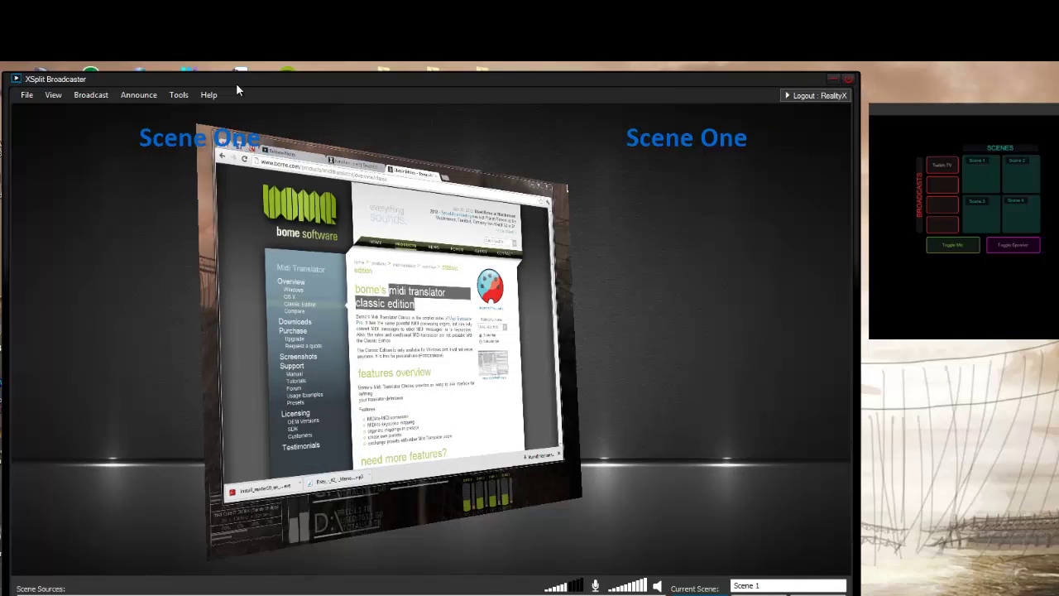
{"action": "key", "text": "ctrl+s"}
{"action": "key", "text": "ctrl+s"}
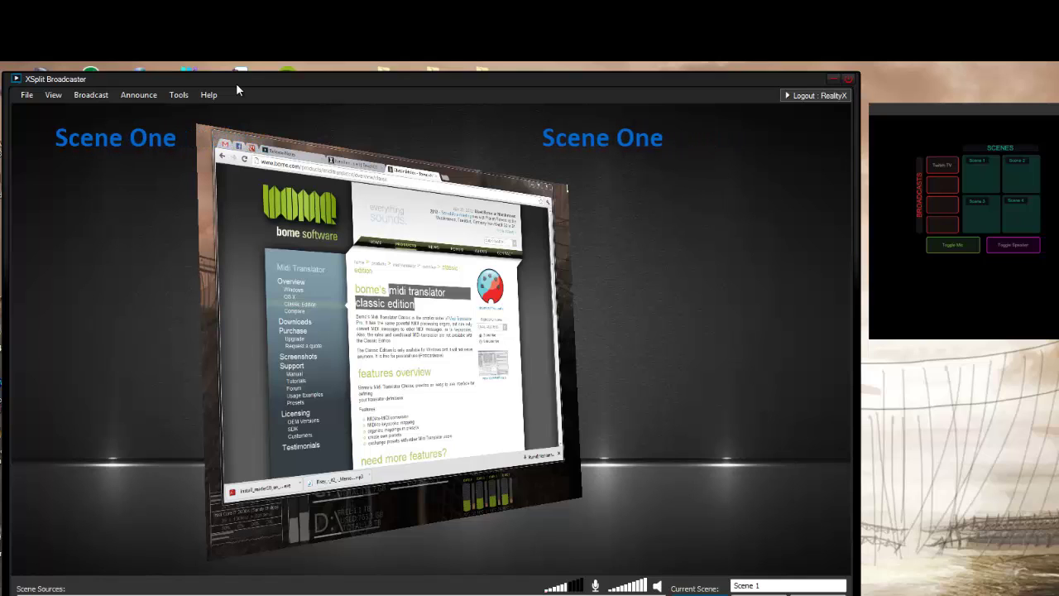